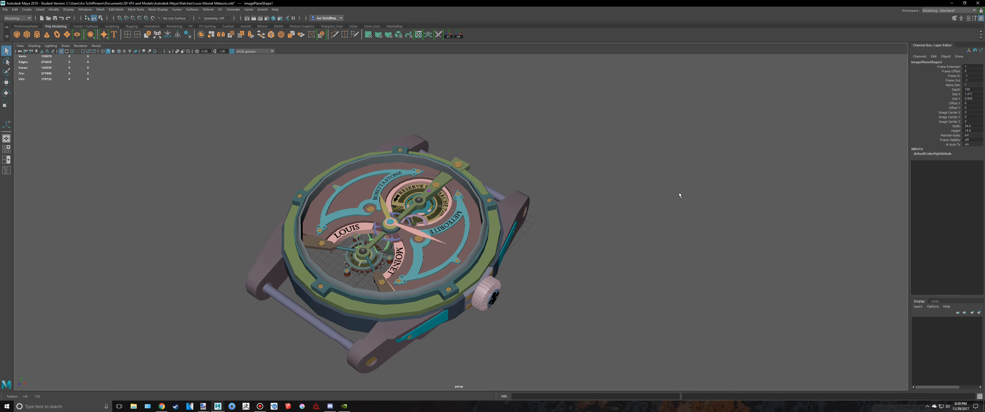
- Examine the plate beneath the balance wheel, including a reverted trial move of it in the other open Maya watch scene
{"action": "scroll", "coordinate": [679, 194], "scroll_direction": "up", "scroll_amount": 4}
{"action": "middle_click_drag", "start_coordinate": [315, 299], "coordinate": [468, 258], "text": "alt"}
{"action": "scroll", "coordinate": [471, 257], "scroll_direction": "up", "scroll_amount": 8}
{"action": "middle_click_drag", "start_coordinate": [491, 298], "coordinate": [493, 231], "text": "alt"}
{"action": "mouse_move", "coordinate": [218, 406]}
{"action": "left_click", "coordinate": [188, 384]}
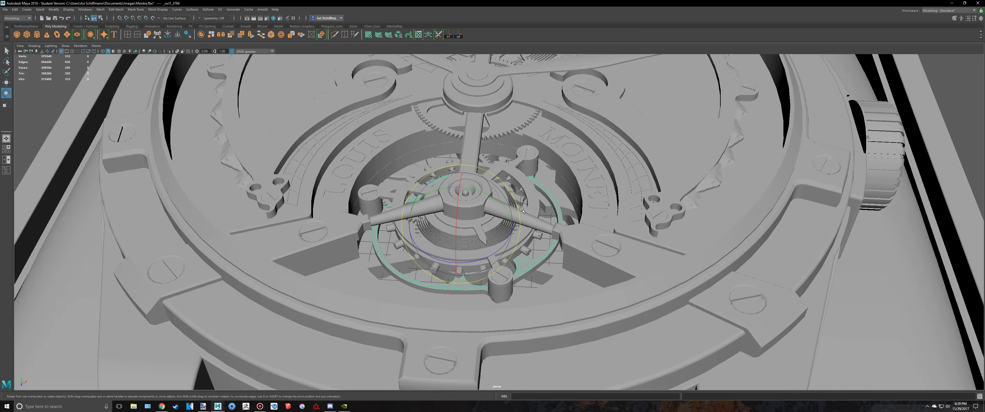
{"action": "key", "text": "w"}
{"action": "scroll", "coordinate": [522, 211], "scroll_direction": "down", "scroll_amount": 3}
{"action": "left_click_drag", "start_coordinate": [472, 183], "coordinate": [473, 155]}
{"action": "key", "text": "ctrl+z"}
{"action": "scroll", "coordinate": [497, 160], "scroll_direction": "up", "scroll_amount": 4}
{"action": "key", "text": "alt+Tab"}
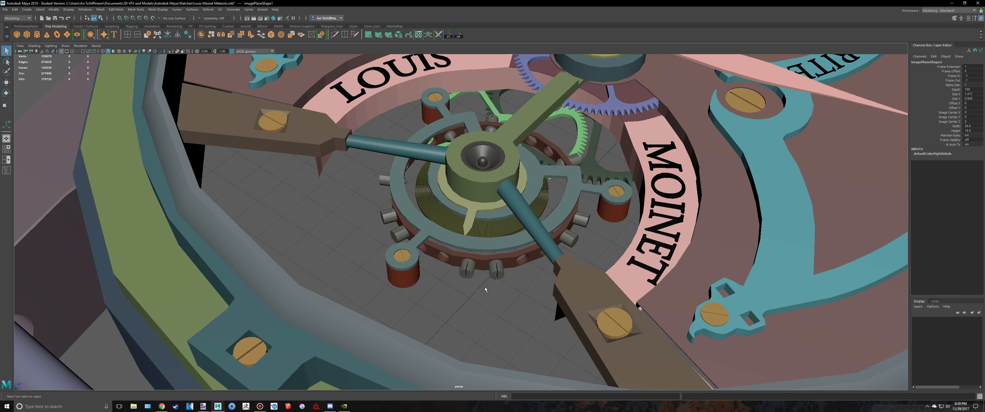
- Examine the balance wheel assembly and its support arms in the coloured watch model from several angles
{"action": "scroll", "coordinate": [486, 287], "scroll_direction": "down", "scroll_amount": 5}
{"action": "scroll", "coordinate": [573, 174], "scroll_direction": "up", "scroll_amount": 5}
{"action": "middle_click_drag", "start_coordinate": [573, 174], "coordinate": [563, 179], "text": "alt"}
{"action": "scroll", "coordinate": [559, 196], "scroll_direction": "up", "scroll_amount": 3}
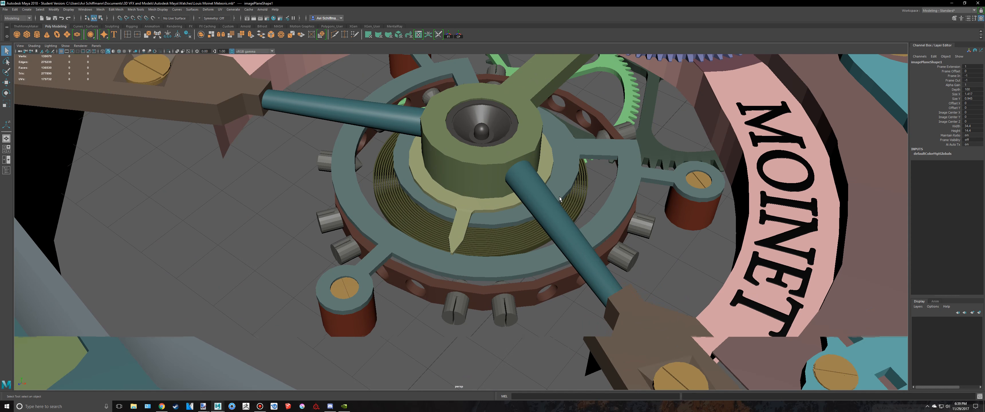
{"action": "mouse_move", "coordinate": [559, 192]}
{"action": "left_mouse_down", "text": "alt"}
{"action": "mouse_move", "coordinate": [542, 212]}
{"action": "mouse_move", "coordinate": [577, 196]}
{"action": "left_mouse_up", "text": "alt"}
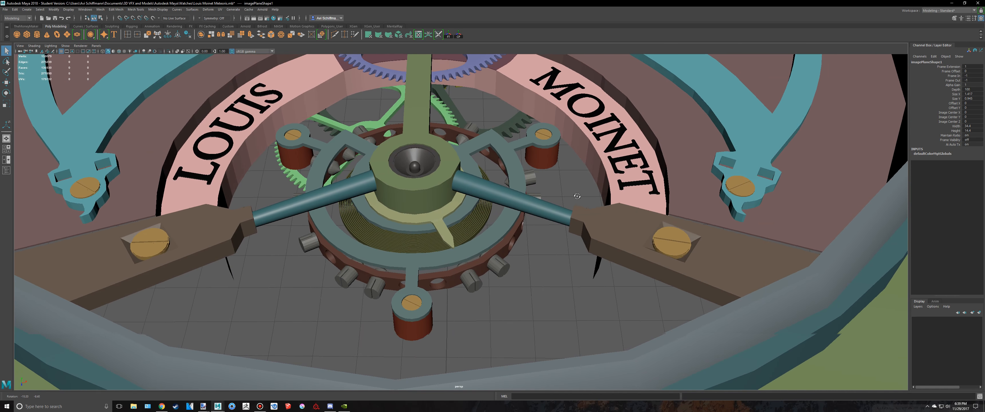
{"action": "key", "text": "space"}
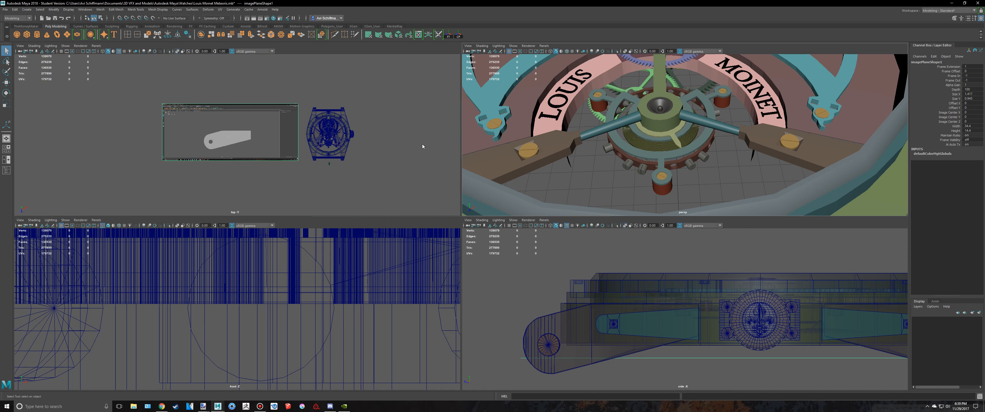
{"action": "key", "text": "space"}
{"action": "key", "text": "space"}
{"action": "scroll", "coordinate": [702, 120], "scroll_direction": "up", "scroll_amount": 5}
{"action": "left_click_drag", "start_coordinate": [702, 119], "coordinate": [672, 164], "text": "alt"}
{"action": "scroll", "coordinate": [696, 134], "scroll_direction": "down", "scroll_amount": 5}
{"action": "left_click", "coordinate": [700, 152]}
{"action": "left_click", "coordinate": [719, 170]}
- Replace the reference image plane's picture with the screenshot of the three-lugged plate from the Screenshots folder
{"action": "middle_click_drag", "start_coordinate": [375, 132], "coordinate": [377, 134], "text": "alt"}
{"action": "scroll", "coordinate": [377, 134], "scroll_direction": "up", "scroll_amount": 5}
{"action": "left_click", "coordinate": [314, 132]}
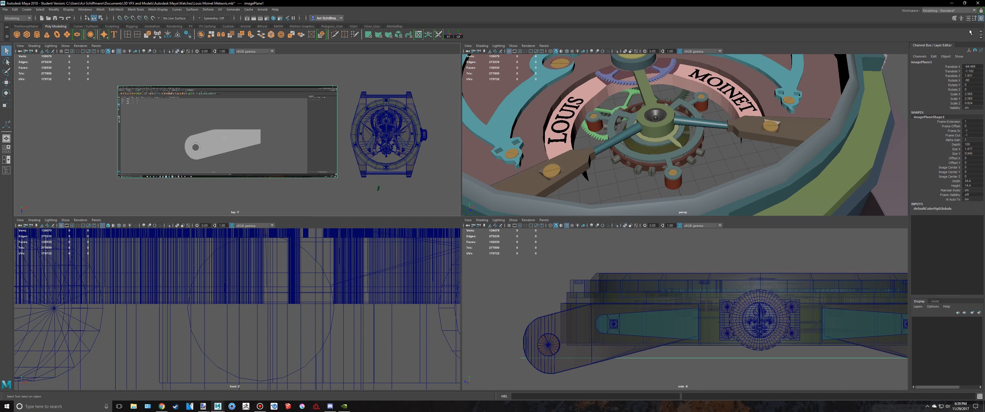
{"action": "left_click", "coordinate": [968, 19]}
{"action": "left_click", "coordinate": [963, 170]}
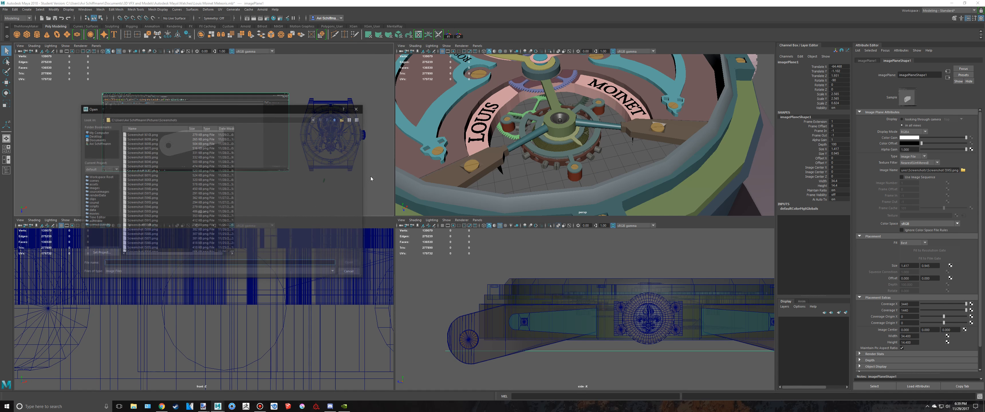
{"action": "left_click", "coordinate": [148, 134]}
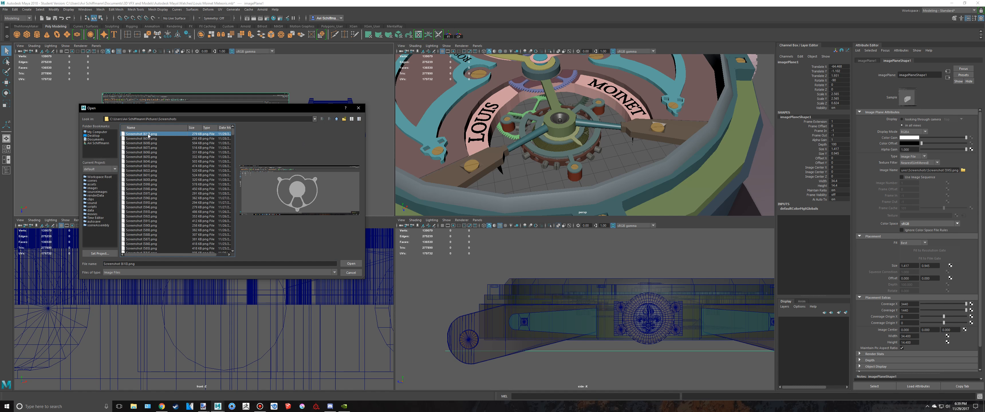
{"action": "left_click", "coordinate": [350, 264]}
{"action": "key", "text": "space"}
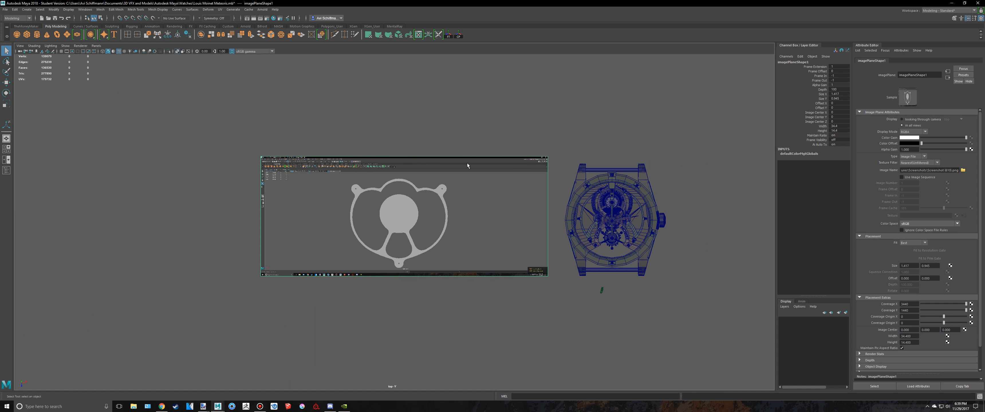
{"action": "middle_click_drag", "start_coordinate": [467, 165], "coordinate": [428, 158], "text": "alt"}
{"action": "left_click", "coordinate": [967, 18]}
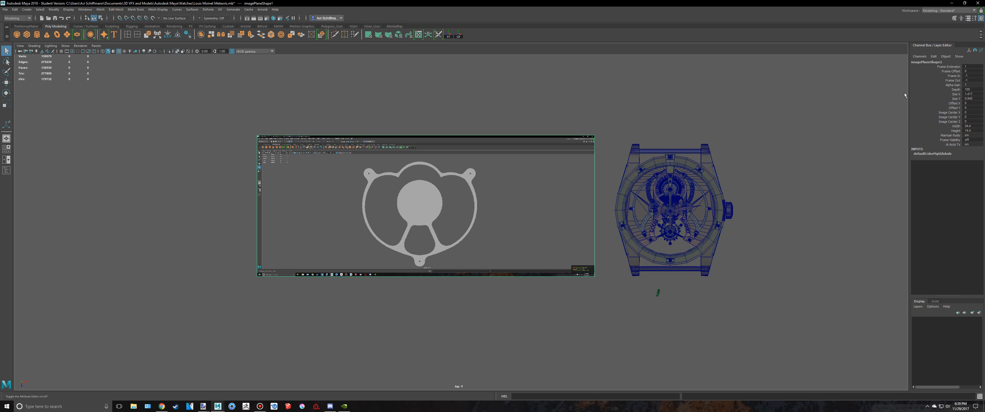
- Create a polygon cylinder, move it over the reference image and scale it to roughly the size of the central disc
{"action": "scroll", "coordinate": [646, 252], "scroll_direction": "up", "scroll_amount": 6}
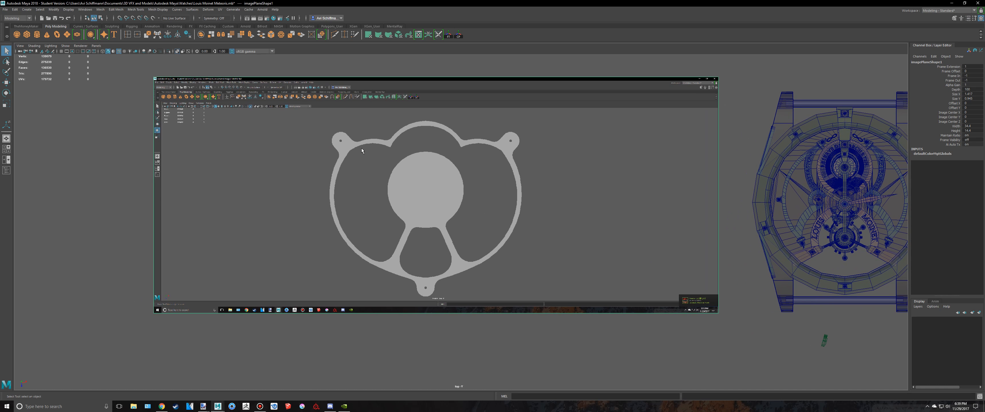
{"action": "left_click_drag", "start_coordinate": [438, 288], "coordinate": [300, 328]}
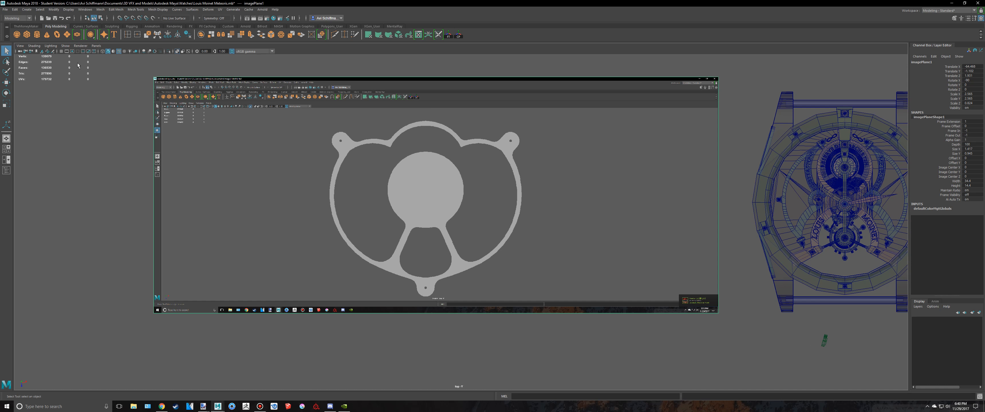
{"action": "left_click", "coordinate": [37, 34]}
{"action": "key", "text": "w"}
{"action": "scroll", "coordinate": [685, 229], "scroll_direction": "down", "scroll_amount": 3}
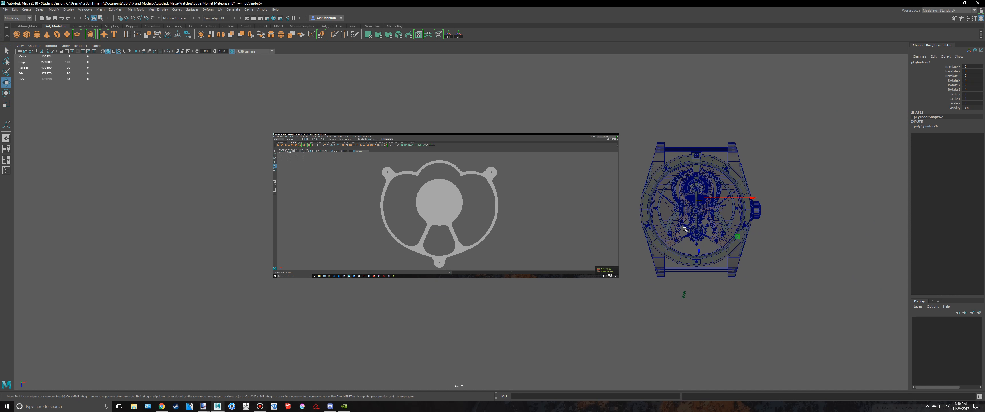
{"action": "left_click_drag", "start_coordinate": [706, 204], "coordinate": [649, 208]}
{"action": "key", "text": "r"}
{"action": "left_click_drag", "start_coordinate": [444, 205], "coordinate": [483, 213]}
- Align the cylinder precisely with the outline of the central disc in the reference image
{"action": "scroll", "coordinate": [466, 206], "scroll_direction": "up", "scroll_amount": 5}
{"action": "scroll", "coordinate": [436, 209], "scroll_direction": "up", "scroll_amount": 4}
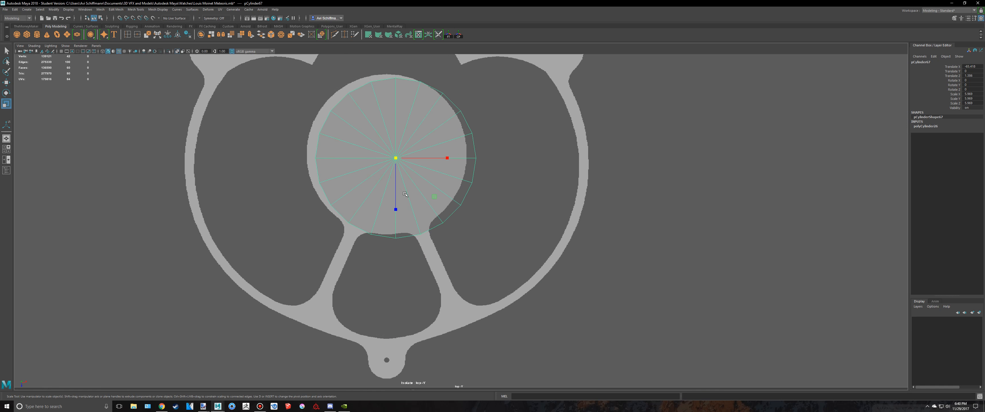
{"action": "middle_click_drag", "start_coordinate": [436, 208], "coordinate": [502, 257], "text": "alt"}
{"action": "key", "text": "w"}
{"action": "left_click_drag", "start_coordinate": [461, 206], "coordinate": [452, 202]}
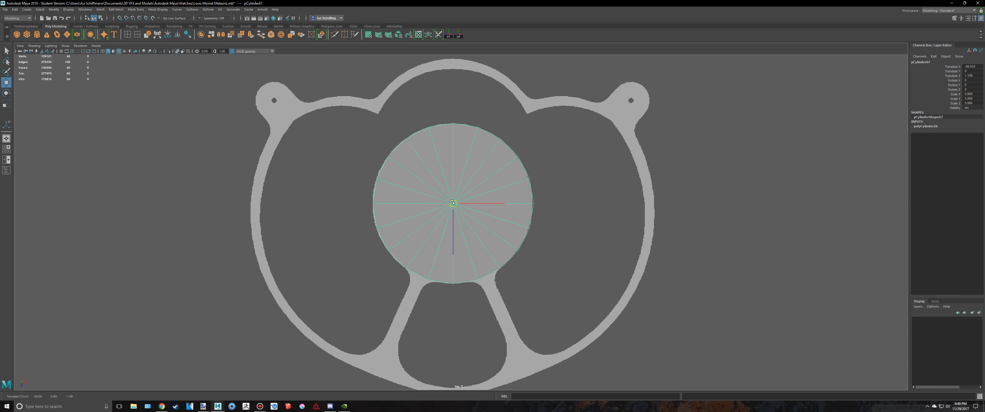
- Raise the cylinder's axis subdivisions and try selecting the faces of its left half
{"action": "left_click", "coordinate": [931, 127]}
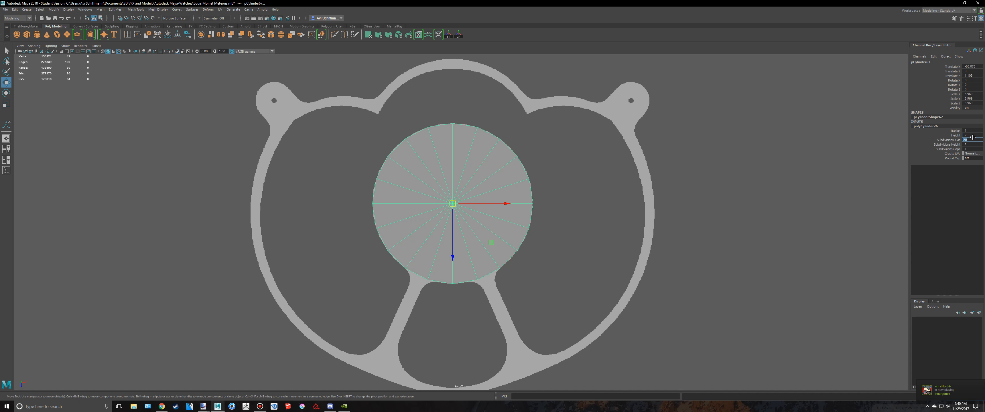
{"action": "right_click_drag", "start_coordinate": [419, 170], "coordinate": [420, 177]}
{"action": "left_click_drag", "start_coordinate": [365, 105], "coordinate": [454, 341]}
{"action": "right_click_drag", "start_coordinate": [423, 197], "coordinate": [420, 205]}
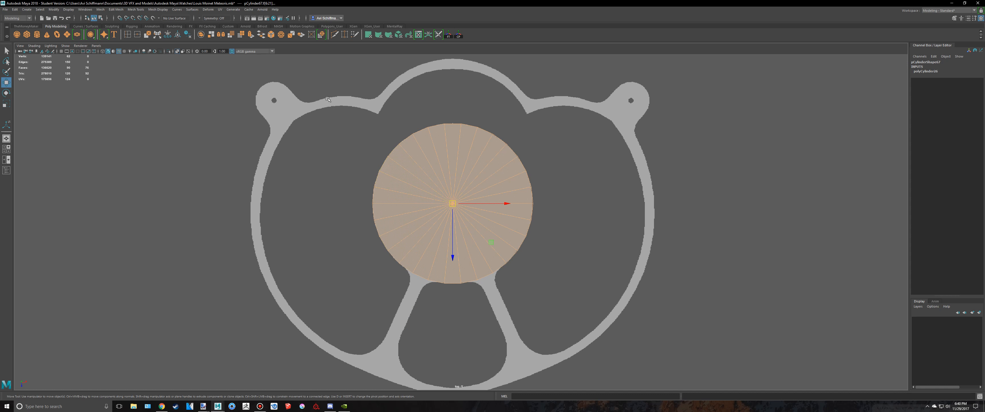
{"action": "left_click_drag", "start_coordinate": [327, 99], "coordinate": [451, 358]}
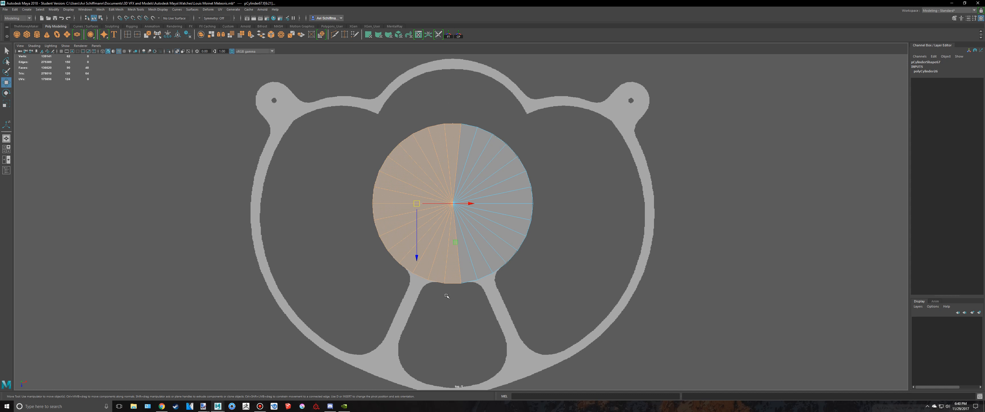
{"action": "key", "text": "q"}
{"action": "right_click_drag", "start_coordinate": [481, 168], "coordinate": [504, 160]}
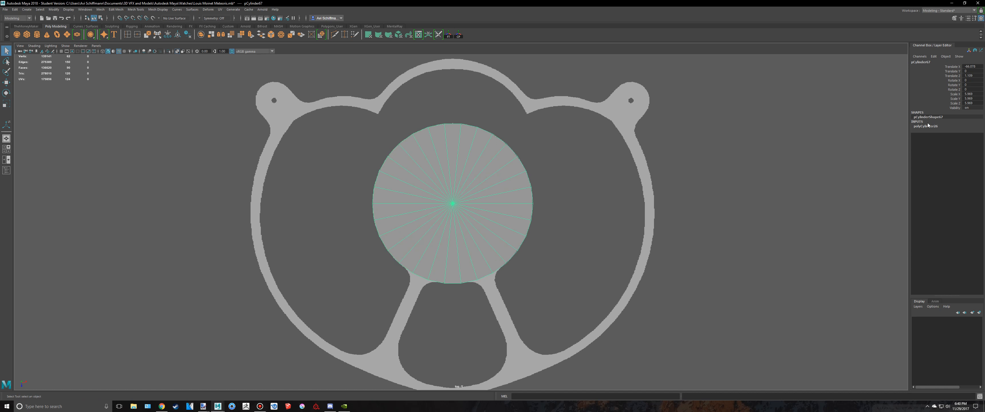
- Set the cylinder's axis subdivisions to 40 and delete the faces of its left half
{"action": "left_click", "coordinate": [928, 126]}
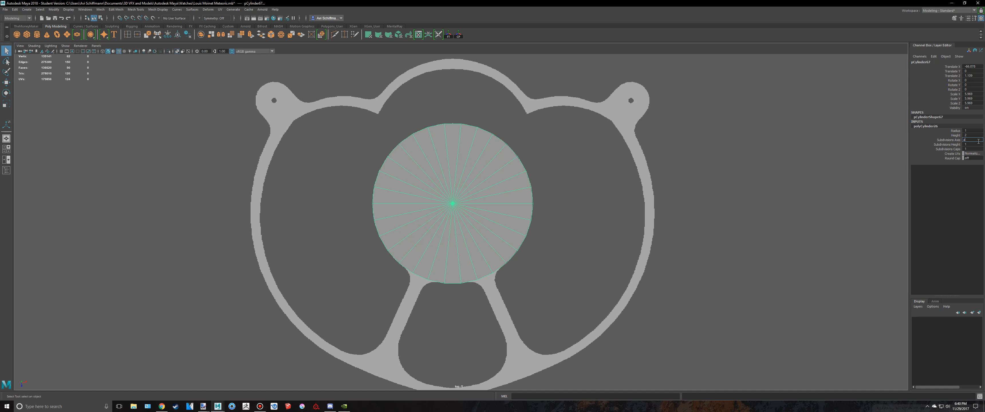
{"action": "right_click_drag", "start_coordinate": [439, 197], "coordinate": [440, 213]}
{"action": "right_click_drag", "start_coordinate": [429, 184], "coordinate": [429, 201]}
{"action": "left_click_drag", "start_coordinate": [353, 86], "coordinate": [411, 307]}
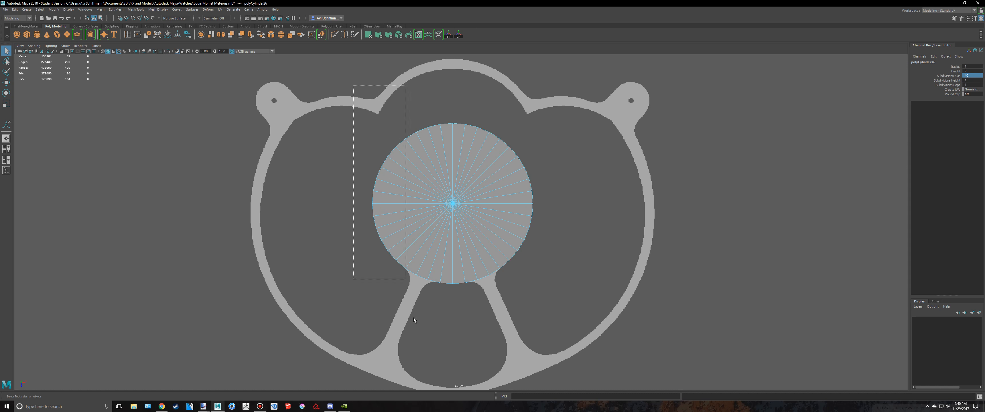
{"action": "left_click_drag", "start_coordinate": [444, 364], "coordinate": [447, 366]}
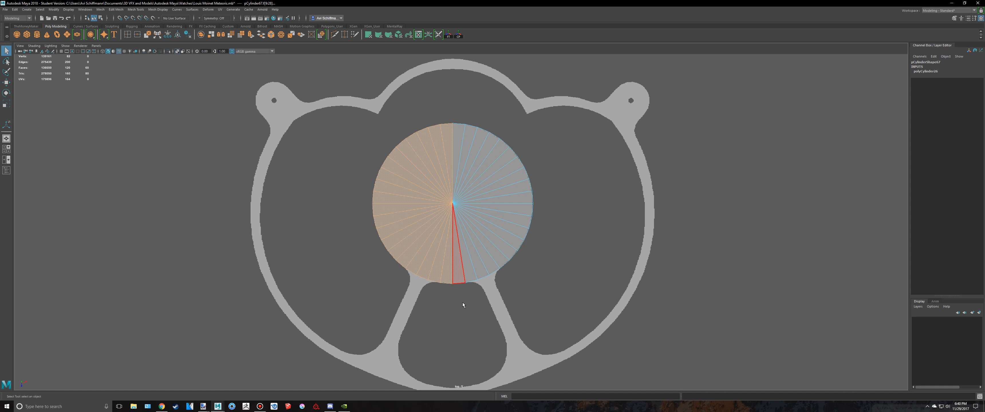
{"action": "scroll", "coordinate": [532, 330], "scroll_direction": "up", "scroll_amount": 3}
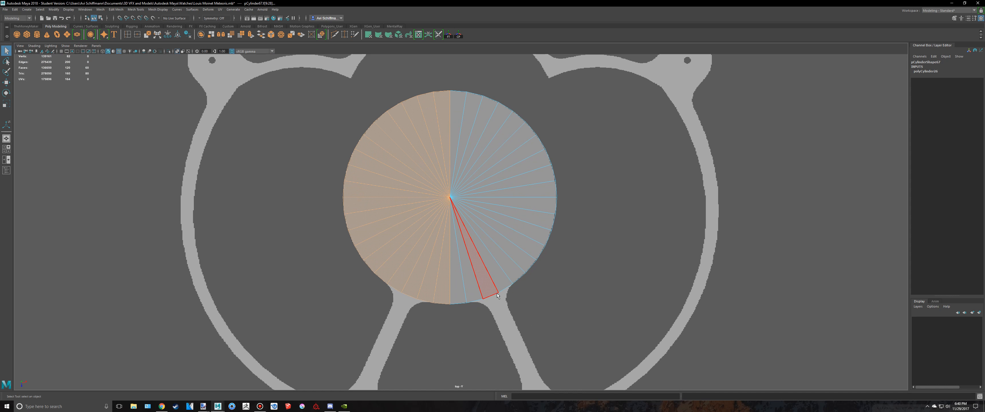
{"action": "scroll", "coordinate": [500, 313], "scroll_direction": "down", "scroll_amount": 3}
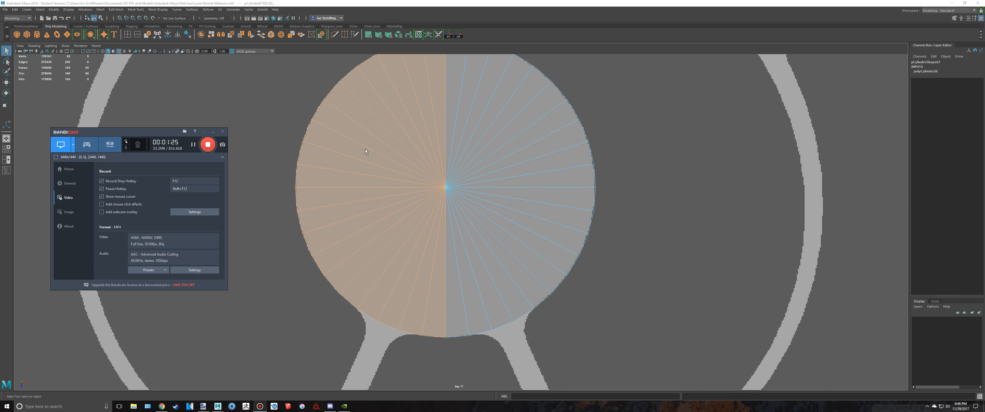
{"action": "middle_click_drag", "start_coordinate": [522, 173], "coordinate": [514, 176], "text": "alt"}
{"action": "scroll", "coordinate": [513, 181], "scroll_direction": "down", "scroll_amount": 3}
{"action": "scroll", "coordinate": [514, 182], "scroll_direction": "up", "scroll_amount": 3}
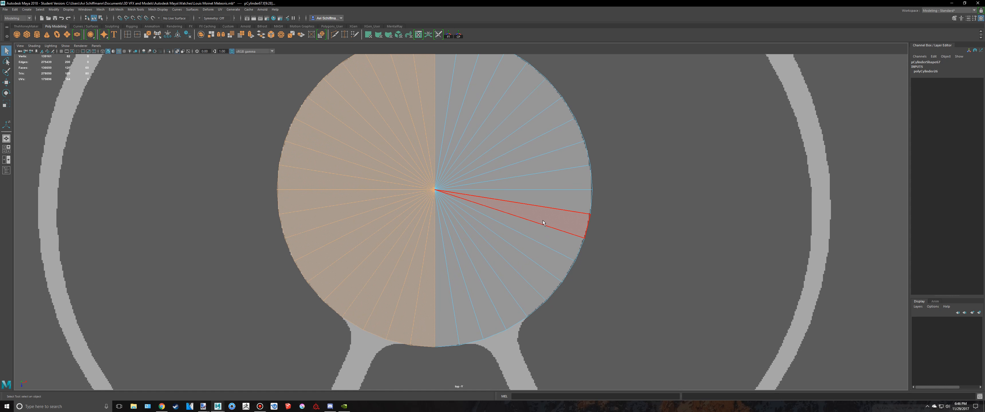
{"action": "key", "text": "Delete"}
- Select the two side faces of the half cylinder where the right-hand spoke joins the disc, checking them in the perspective view
{"action": "scroll", "coordinate": [535, 225], "scroll_direction": "down", "scroll_amount": 2}
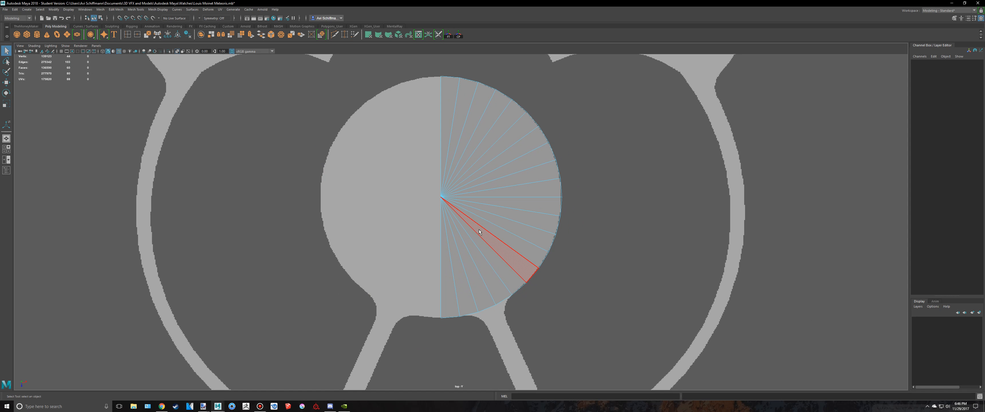
{"action": "scroll", "coordinate": [482, 229], "scroll_direction": "down", "scroll_amount": 3}
{"action": "scroll", "coordinate": [486, 244], "scroll_direction": "up", "scroll_amount": 6}
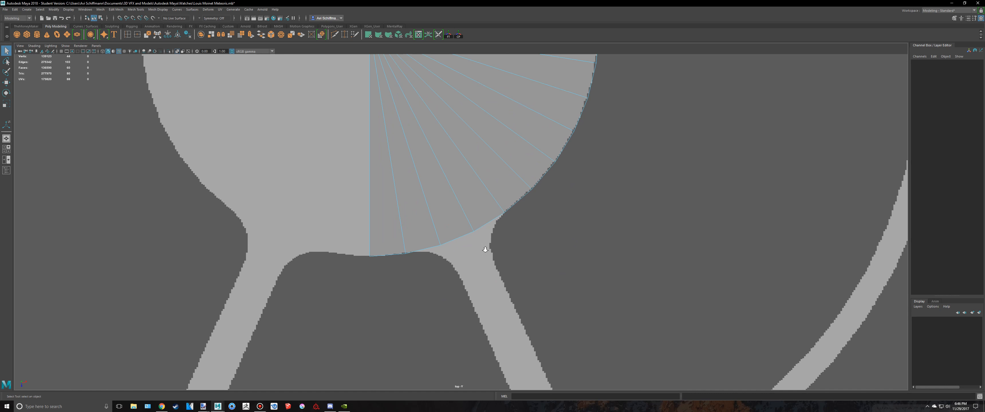
{"action": "scroll", "coordinate": [484, 254], "scroll_direction": "up", "scroll_amount": 2}
{"action": "left_click_drag", "start_coordinate": [442, 189], "coordinate": [470, 205], "text": "ctrl"}
{"action": "key", "text": "space"}
{"action": "key", "text": "space"}
{"action": "scroll", "coordinate": [612, 179], "scroll_direction": "down", "scroll_amount": 5}
{"action": "key", "text": "5"}
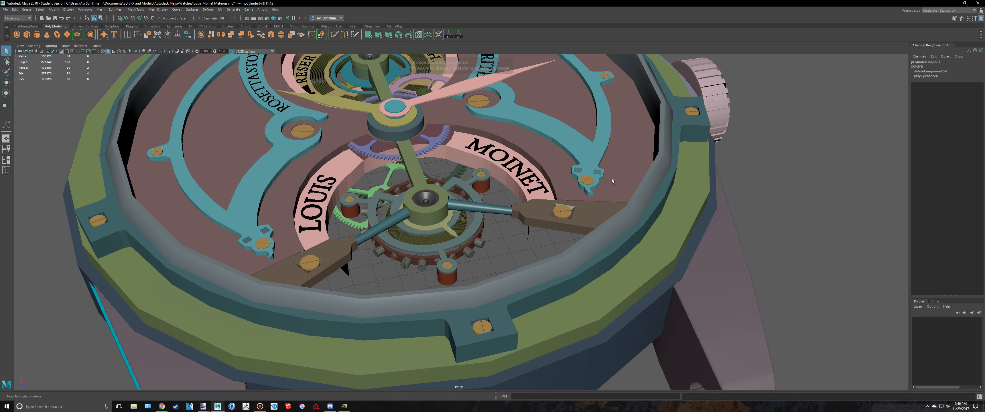
{"action": "key", "text": "f"}
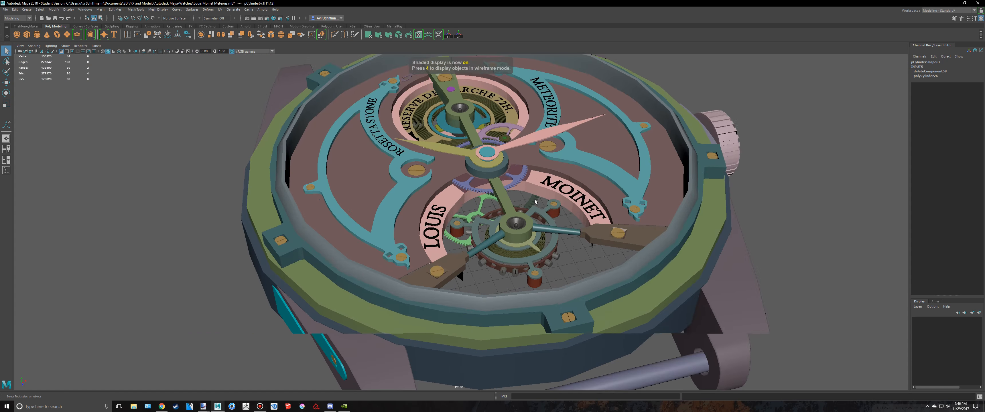
{"action": "key", "text": "4"}
{"action": "mouse_move", "coordinate": [535, 202]}
{"action": "left_mouse_down", "text": "alt"}
{"action": "mouse_move", "coordinate": [520, 184]}
{"action": "mouse_move", "coordinate": [534, 209]}
{"action": "left_mouse_up", "text": "alt"}
{"action": "key", "text": "5"}
{"action": "key", "text": "space"}
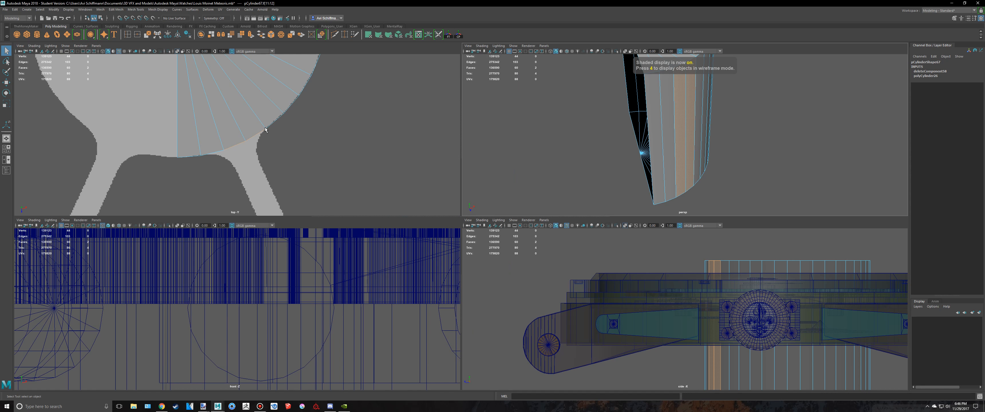
- Scale the half cylinder down along its height to make a thin plate
{"action": "key", "text": "space"}
{"action": "right_click_drag", "start_coordinate": [464, 151], "coordinate": [464, 127]}
{"action": "key", "text": "r"}
{"action": "left_click_drag", "start_coordinate": [412, 130], "coordinate": [438, 189]}
{"action": "right_click_drag", "start_coordinate": [437, 187], "coordinate": [463, 215]}
{"action": "key", "text": "space"}
{"action": "key", "text": "space"}
- Add the adjacent side face nearer the disc's centre line to the two selected faces at the right-hand spoke
{"action": "scroll", "coordinate": [455, 221], "scroll_direction": "up", "scroll_amount": 1}
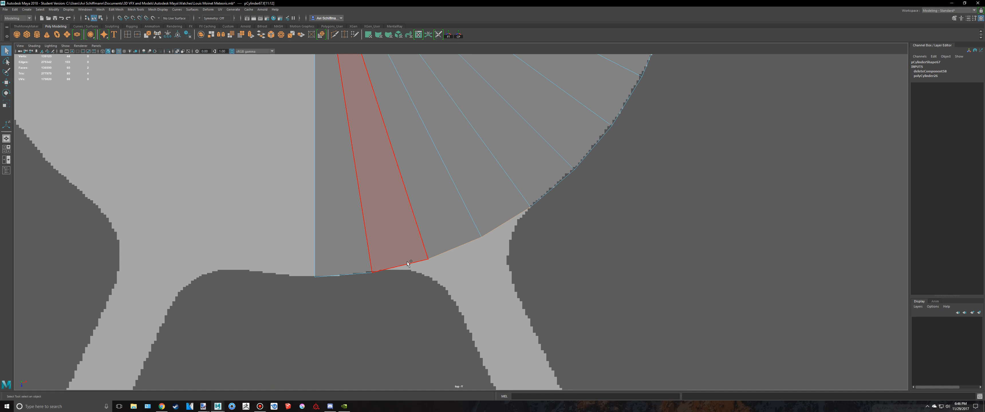
{"action": "middle_click_drag", "start_coordinate": [533, 263], "coordinate": [466, 136], "text": "alt"}
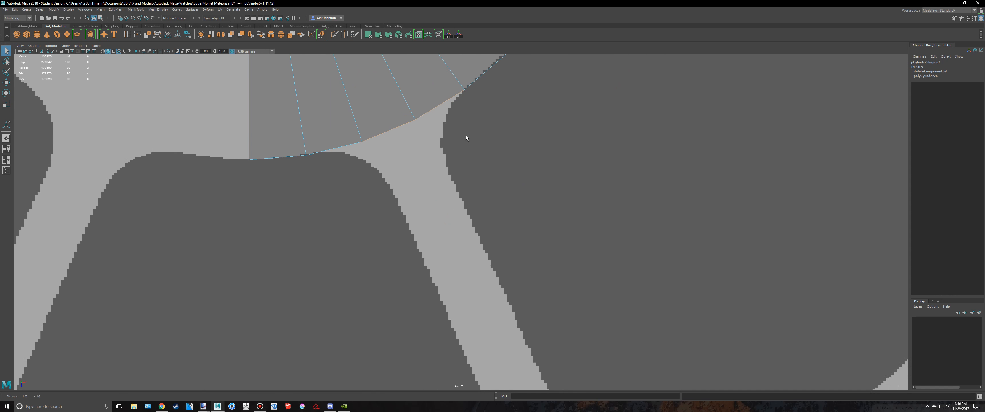
{"action": "scroll", "coordinate": [463, 140], "scroll_direction": "down", "scroll_amount": 3}
{"action": "scroll", "coordinate": [420, 174], "scroll_direction": "up", "scroll_amount": 3}
{"action": "middle_click_drag", "start_coordinate": [408, 170], "coordinate": [449, 202], "text": "alt"}
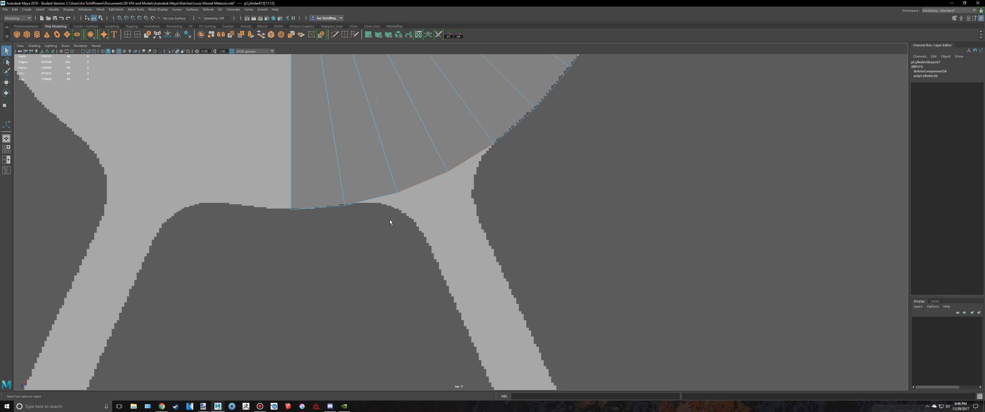
{"action": "left_click_drag", "start_coordinate": [372, 191], "coordinate": [371, 189], "text": "shift"}
- Extrude the three selected side faces outward to the start of the right-hand spoke
{"action": "key", "text": "space"}
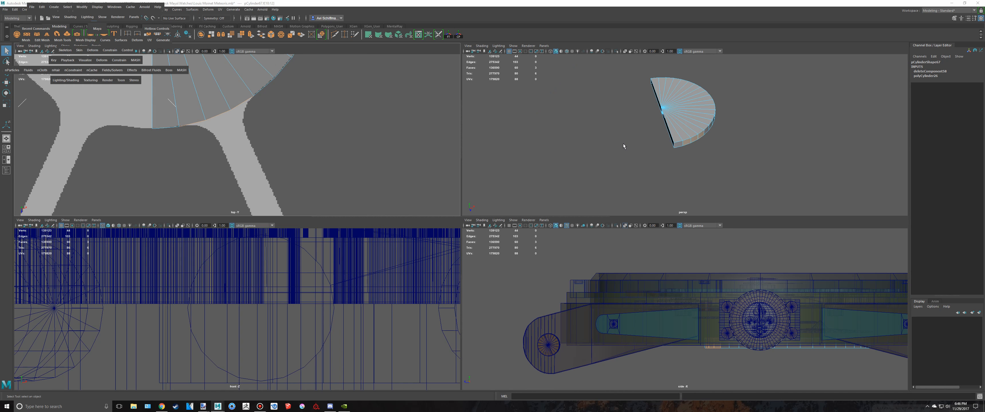
{"action": "key", "text": "space"}
{"action": "left_click_drag", "start_coordinate": [623, 143], "coordinate": [589, 145], "text": "alt"}
{"action": "key", "text": "space"}
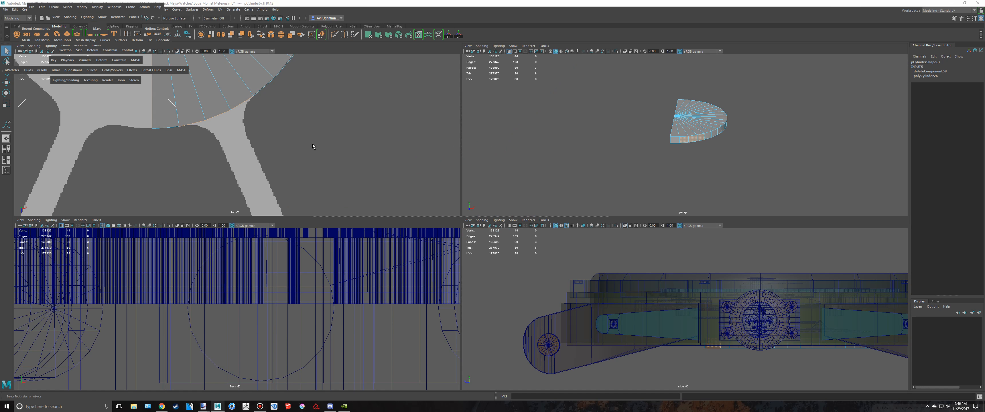
{"action": "key", "text": "space"}
{"action": "scroll", "coordinate": [465, 214], "scroll_direction": "up", "scroll_amount": 2}
{"action": "key", "text": "ctrl+e"}
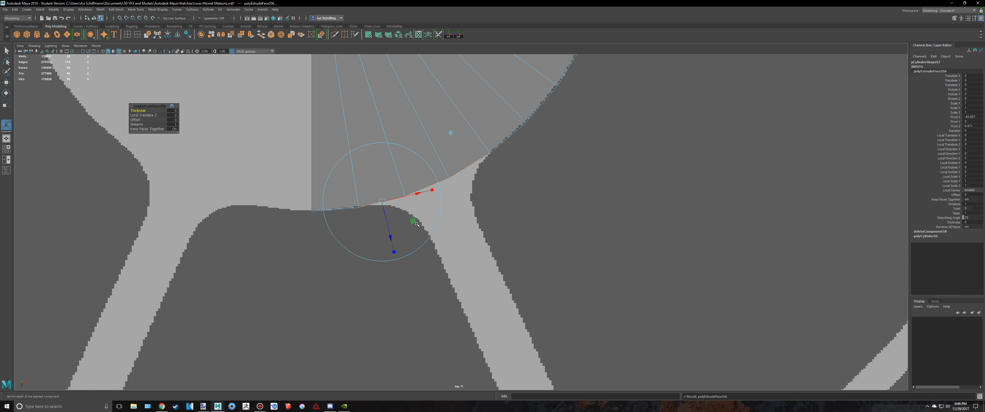
{"action": "left_click_drag", "start_coordinate": [417, 224], "coordinate": [440, 288]}
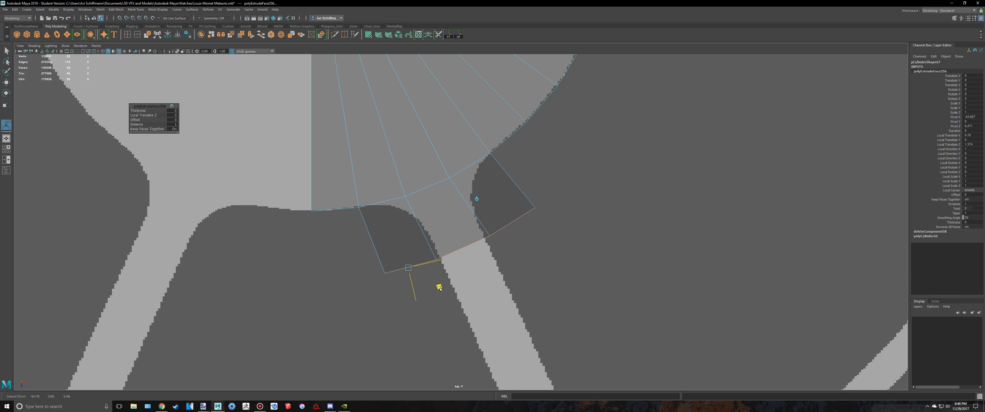
- Move the two middle end vertices of the extrusion onto the spoke's edges in the reference
{"action": "right_click_drag", "start_coordinate": [463, 215], "coordinate": [436, 214]}
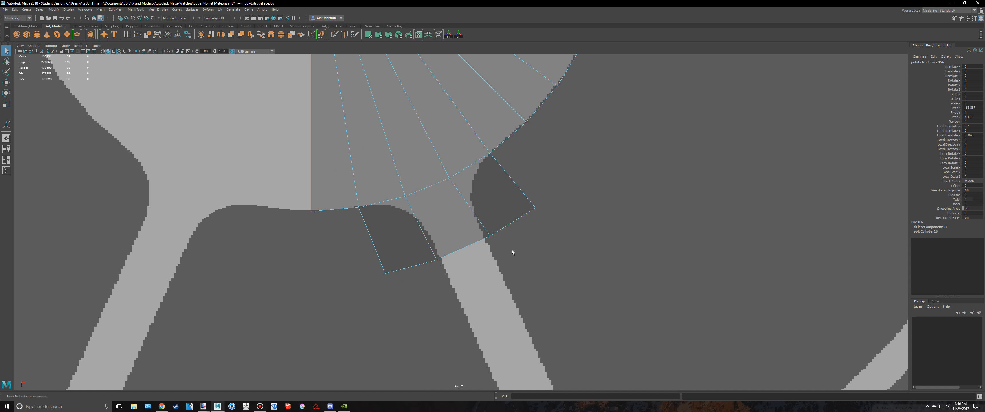
{"action": "scroll", "coordinate": [512, 249], "scroll_direction": "up", "scroll_amount": 2}
{"action": "left_click_drag", "start_coordinate": [514, 271], "coordinate": [488, 230]}
{"action": "key", "text": "w"}
{"action": "left_click_drag", "start_coordinate": [538, 278], "coordinate": [534, 282]}
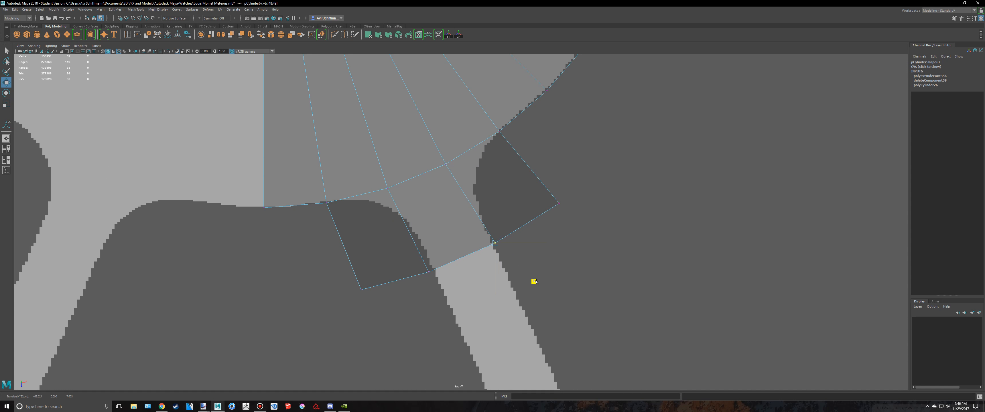
{"action": "left_click_drag", "start_coordinate": [417, 288], "coordinate": [442, 263]}
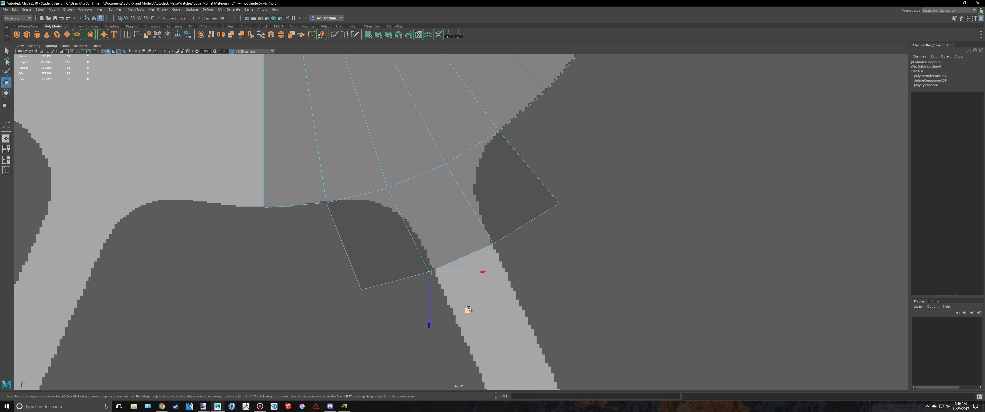
{"action": "middle_click_drag", "start_coordinate": [468, 309], "coordinate": [472, 309]}
- Move the extrusion's left outer corner vertices onto the curved inner fillet of the reference
{"action": "left_click", "coordinate": [352, 291]}
{"action": "key", "text": "w"}
{"action": "middle_click_drag", "start_coordinate": [399, 329], "coordinate": [422, 245]}
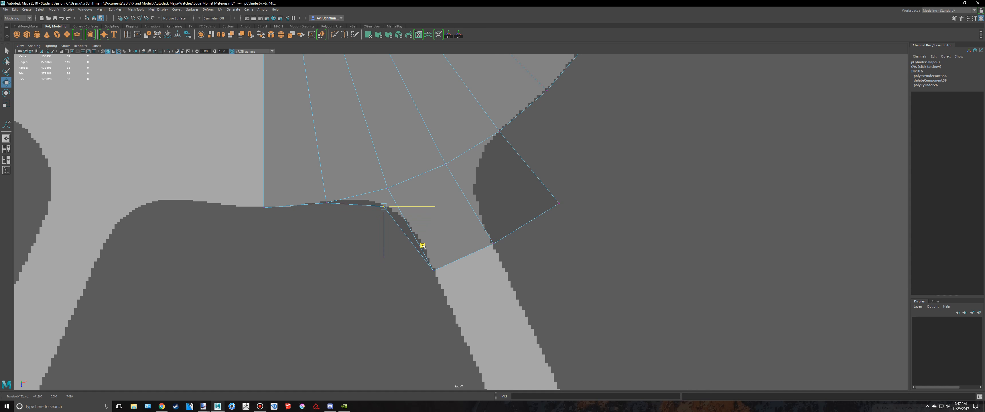
- Try moving the extrusion's right outer corner onto the reference fillet and shifting its end vertices in perspective
{"action": "middle_click_drag", "start_coordinate": [506, 228], "coordinate": [478, 245], "text": "alt"}
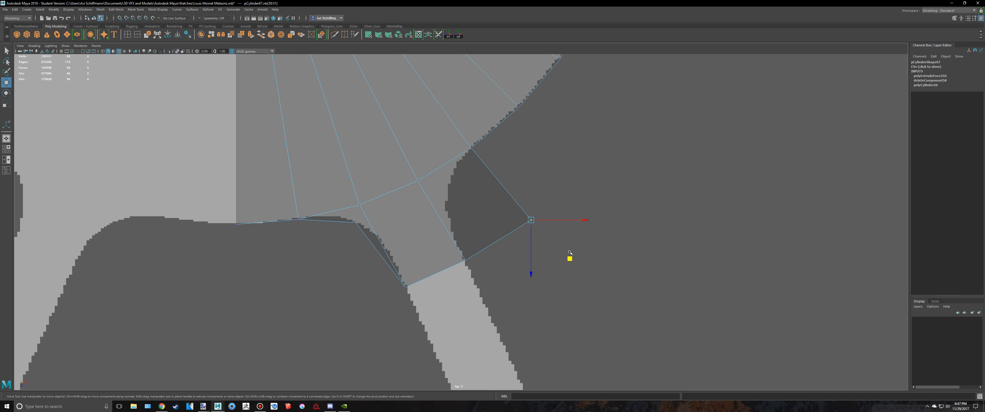
{"action": "middle_click_drag", "start_coordinate": [570, 253], "coordinate": [487, 237]}
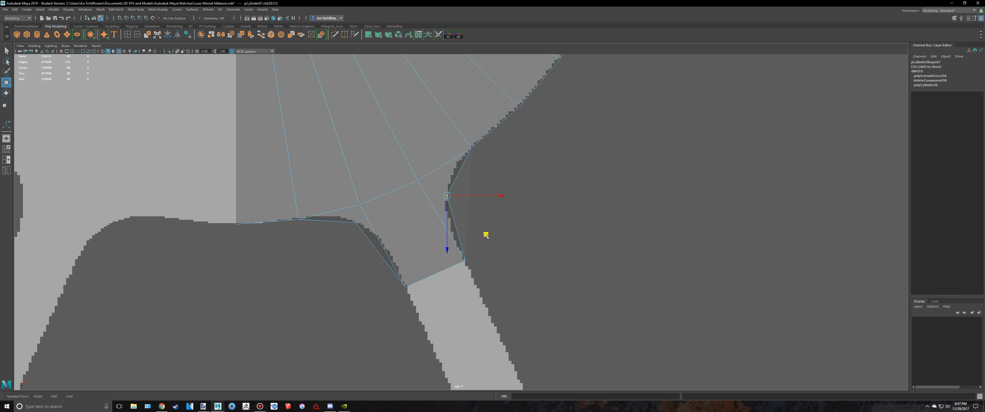
{"action": "key", "text": "space"}
{"action": "key", "text": "space"}
{"action": "key", "text": "f"}
{"action": "scroll", "coordinate": [535, 237], "scroll_direction": "down", "scroll_amount": 8}
{"action": "left_click_drag", "start_coordinate": [531, 243], "coordinate": [464, 262], "text": "alt"}
{"action": "left_click_drag", "start_coordinate": [499, 205], "coordinate": [533, 293], "text": "alt"}
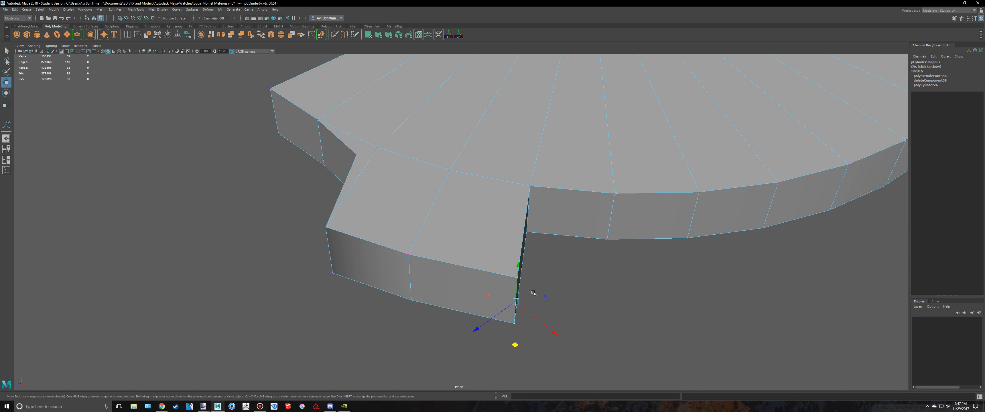
{"action": "middle_click_drag", "start_coordinate": [516, 342], "coordinate": [412, 204]}
{"action": "key", "text": "ctrl+z"}
{"action": "left_click", "coordinate": [410, 254]}
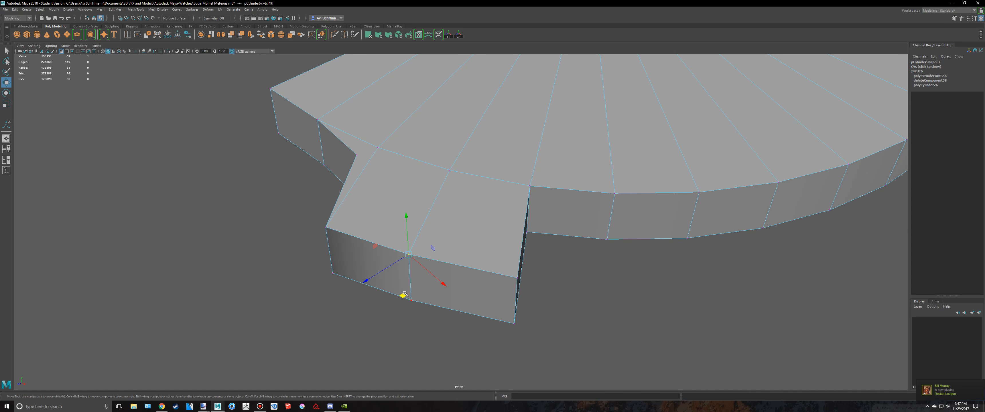
{"action": "left_click_drag", "start_coordinate": [402, 295], "coordinate": [477, 262]}
{"action": "key", "text": "ctrl+z"}
- Move the extrusion's right outer corner vertices onto the reference fillet, refining their position in wireframe perspective
{"action": "key", "text": "space"}
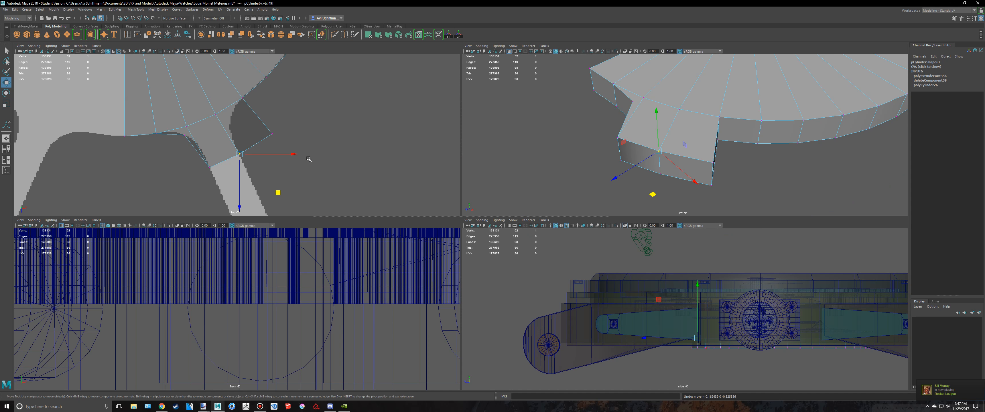
{"action": "key", "text": "space"}
{"action": "scroll", "coordinate": [462, 153], "scroll_direction": "up", "scroll_amount": 2}
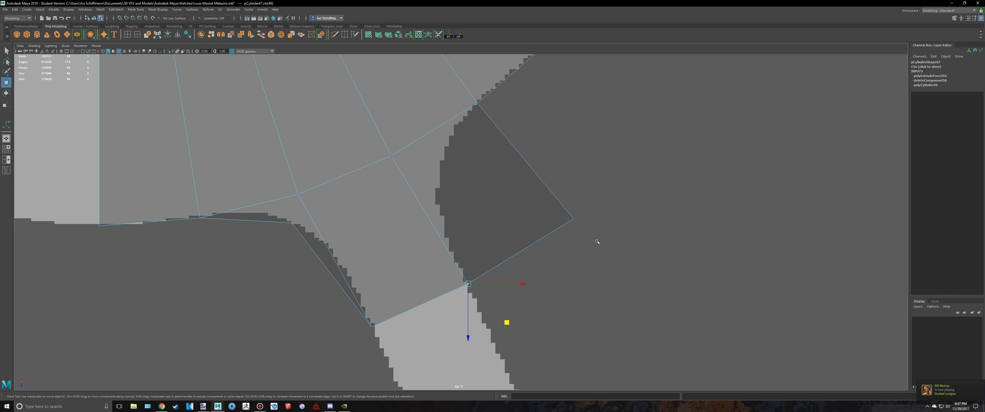
{"action": "left_click_drag", "start_coordinate": [611, 257], "coordinate": [519, 218]}
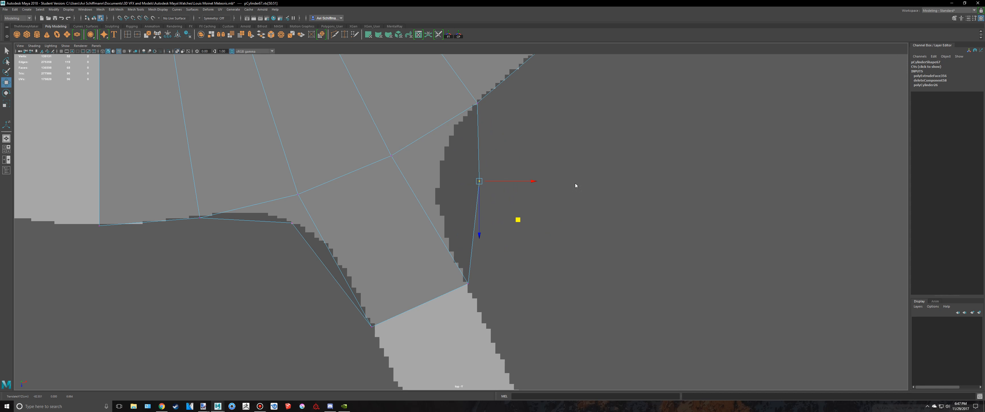
{"action": "key", "text": "space"}
{"action": "scroll", "coordinate": [653, 157], "scroll_direction": "up", "scroll_amount": 3}
{"action": "key", "text": "4"}
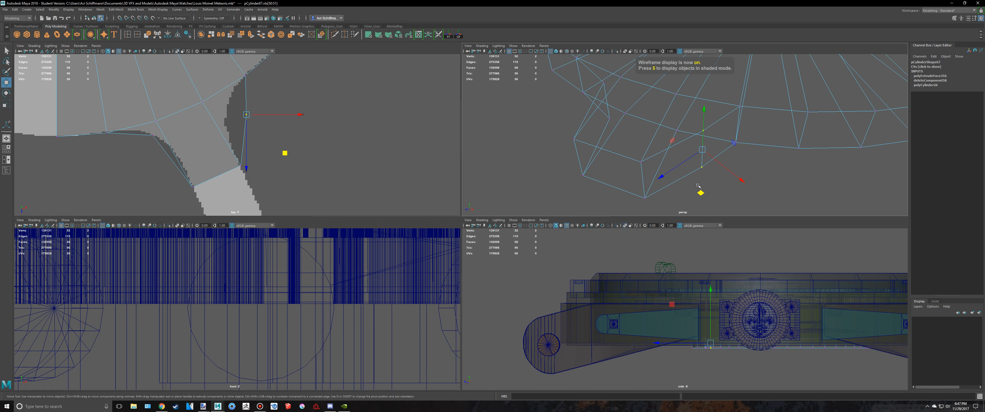
{"action": "left_click_drag", "start_coordinate": [694, 184], "coordinate": [685, 186], "text": "alt"}
{"action": "middle_click_drag", "start_coordinate": [660, 200], "coordinate": [655, 178]}
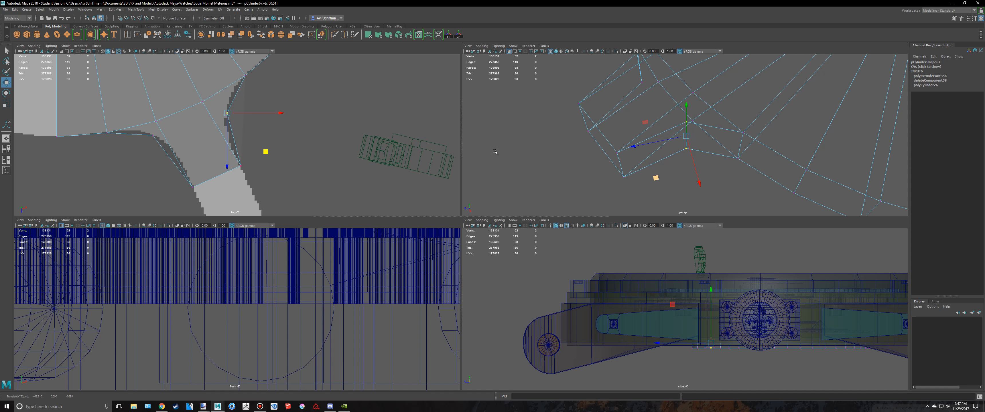
- Return the perspective view to shaded display and select the extrusion's middle end face, where the spoke continues
{"action": "key", "text": "space"}
{"action": "scroll", "coordinate": [493, 164], "scroll_direction": "down", "scroll_amount": 5}
{"action": "left_click_drag", "start_coordinate": [440, 164], "coordinate": [499, 172], "text": "alt"}
{"action": "key", "text": "q"}
{"action": "right_click_drag", "start_coordinate": [435, 158], "coordinate": [481, 131]}
{"action": "mouse_move", "coordinate": [481, 131]}
{"action": "left_mouse_down", "text": "alt"}
{"action": "mouse_move", "coordinate": [567, 141]}
{"action": "mouse_move", "coordinate": [574, 121]}
{"action": "left_mouse_up", "text": "alt"}
{"action": "key", "text": "5"}
{"action": "left_click", "coordinate": [559, 141]}
{"action": "scroll", "coordinate": [525, 193], "scroll_direction": "down", "scroll_amount": 3}
{"action": "left_click_drag", "start_coordinate": [522, 196], "coordinate": [516, 241], "text": "alt"}
{"action": "scroll", "coordinate": [512, 237], "scroll_direction": "up", "scroll_amount": 3}
{"action": "left_click", "coordinate": [462, 223]}
{"action": "right_click_drag", "start_coordinate": [422, 235], "coordinate": [418, 253]}
{"action": "left_click", "coordinate": [416, 253]}
- Extrude the selected end face along the length of the right-hand spoke
{"action": "key", "text": "space"}
{"action": "key", "text": "space"}
{"action": "scroll", "coordinate": [287, 152], "scroll_direction": "down", "scroll_amount": 6}
{"action": "scroll", "coordinate": [484, 273], "scroll_direction": "up", "scroll_amount": 2}
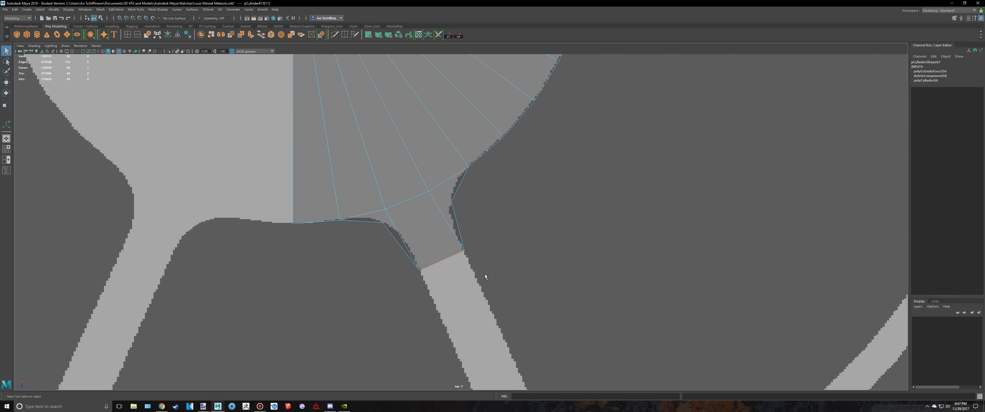
{"action": "middle_click_drag", "start_coordinate": [465, 281], "coordinate": [423, 183], "text": "alt"}
{"action": "scroll", "coordinate": [424, 188], "scroll_direction": "up", "scroll_amount": 2}
{"action": "key", "text": "ctrl+e"}
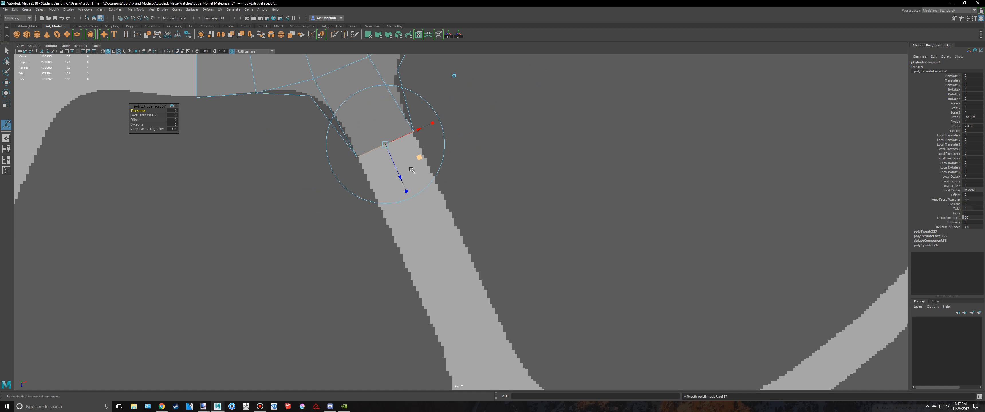
{"action": "left_click_drag", "start_coordinate": [401, 176], "coordinate": [553, 301]}
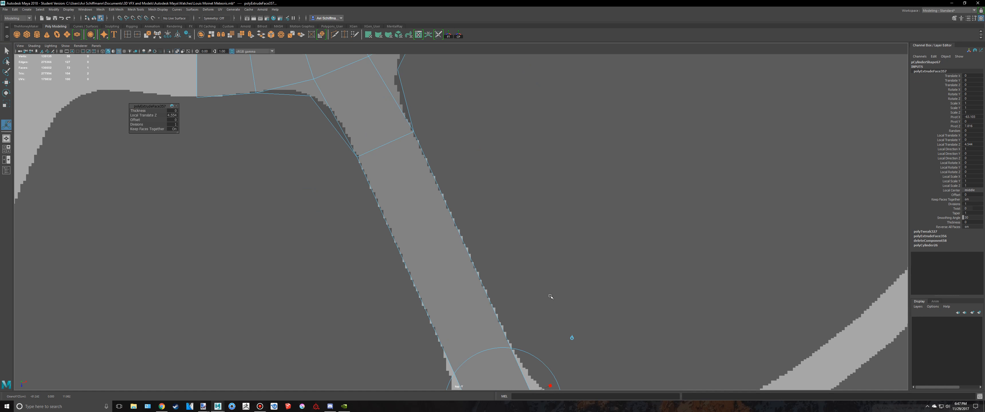
- Pull the spoke's end face back to where the reference starts to flare and fine-tune its scale
{"action": "middle_click_drag", "start_coordinate": [552, 292], "coordinate": [510, 111], "text": "alt"}
{"action": "middle_click_drag", "start_coordinate": [513, 141], "coordinate": [478, 102]}
{"action": "key", "text": "r"}
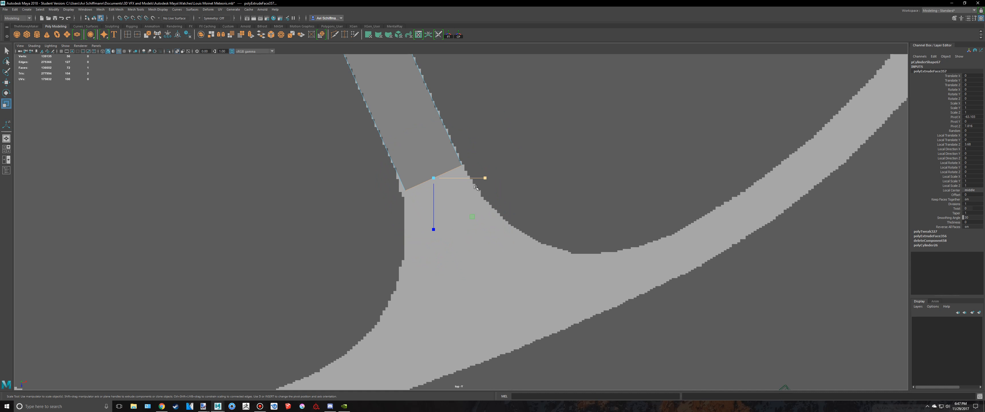
{"action": "left_click_drag", "start_coordinate": [474, 216], "coordinate": [476, 217]}
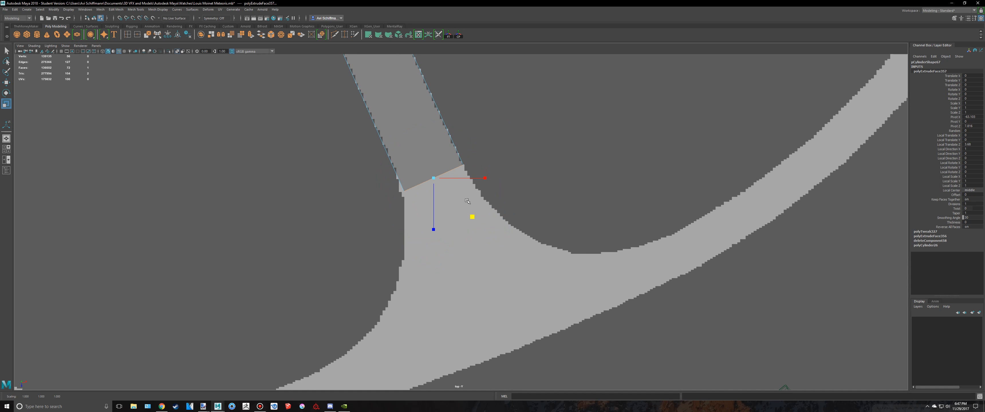
- Extrude the spoke's end face in three more segments to the outer edge of the reference rim
{"action": "scroll", "coordinate": [467, 201], "scroll_direction": "down", "scroll_amount": 4}
{"action": "scroll", "coordinate": [468, 191], "scroll_direction": "up", "scroll_amount": 1}
{"action": "scroll", "coordinate": [490, 203], "scroll_direction": "up", "scroll_amount": 2}
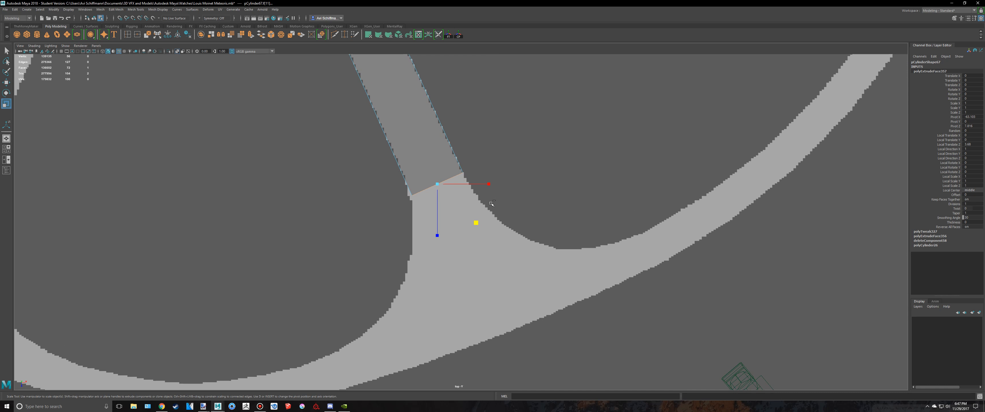
{"action": "key", "text": "ctrl+e"}
{"action": "left_click_drag", "start_coordinate": [455, 221], "coordinate": [534, 355]}
{"action": "key", "text": "ctrl+e"}
{"action": "key", "text": "ctrl+e"}
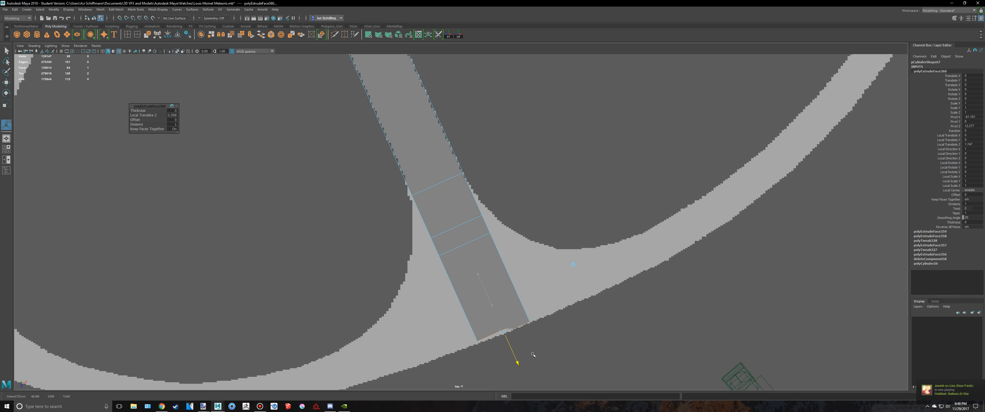
{"action": "key", "text": "e"}
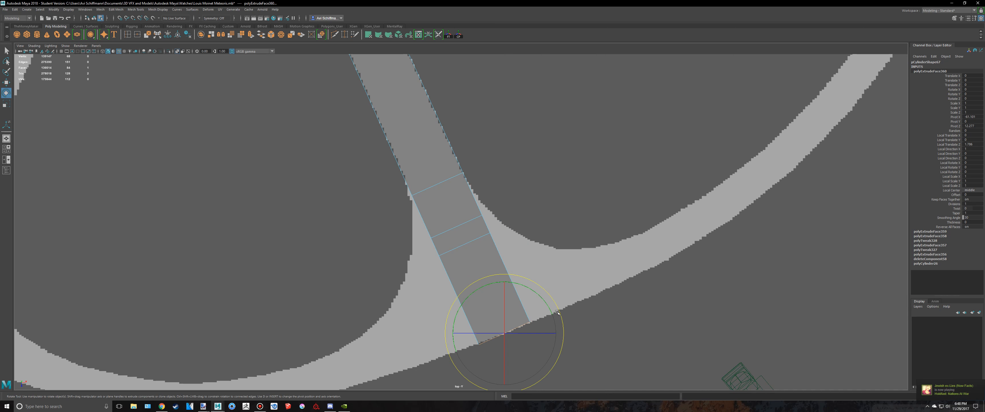
{"action": "key", "text": "w"}
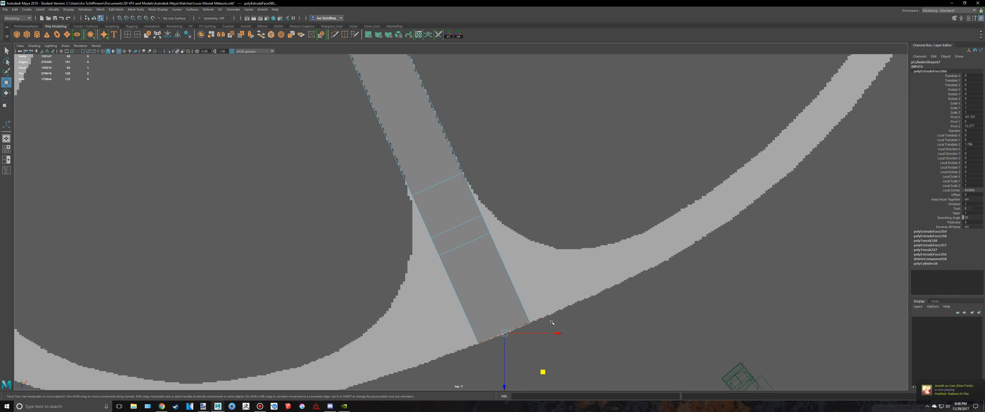
- Move the left vertices of the first new edge loop out to the flare's left edge in the reference
{"action": "scroll", "coordinate": [458, 245], "scroll_direction": "up", "scroll_amount": 3}
{"action": "right_click_drag", "start_coordinate": [448, 222], "coordinate": [420, 222]}
{"action": "scroll", "coordinate": [413, 218], "scroll_direction": "up", "scroll_amount": 2}
{"action": "left_click_drag", "start_coordinate": [347, 154], "coordinate": [445, 289]}
{"action": "middle_click_drag", "start_coordinate": [406, 291], "coordinate": [412, 302]}
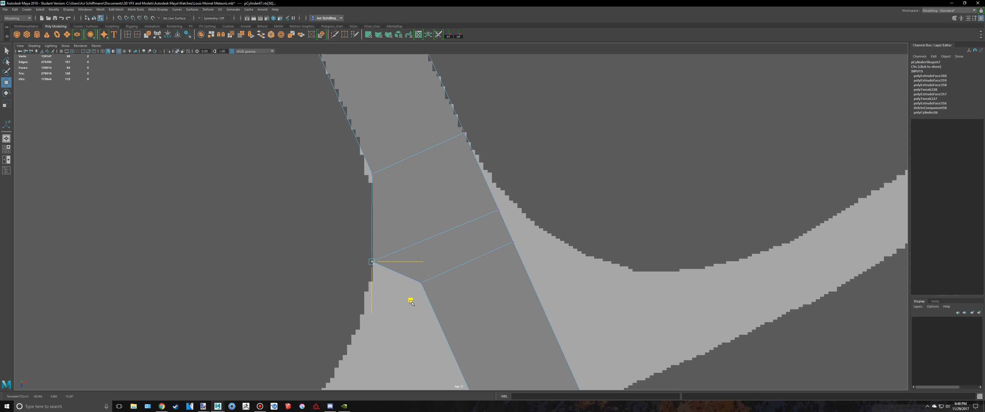
{"action": "left_click_drag", "start_coordinate": [412, 295], "coordinate": [414, 295]}
- Try nudging the left vertices at the start of the flare, and undo the move
{"action": "key", "text": "q"}
{"action": "mouse_move", "coordinate": [416, 201]}
{"action": "left_mouse_down"}
{"action": "mouse_move", "coordinate": [329, 140]}
{"action": "mouse_move", "coordinate": [409, 209]}
{"action": "left_mouse_up"}
{"action": "key", "text": "w"}
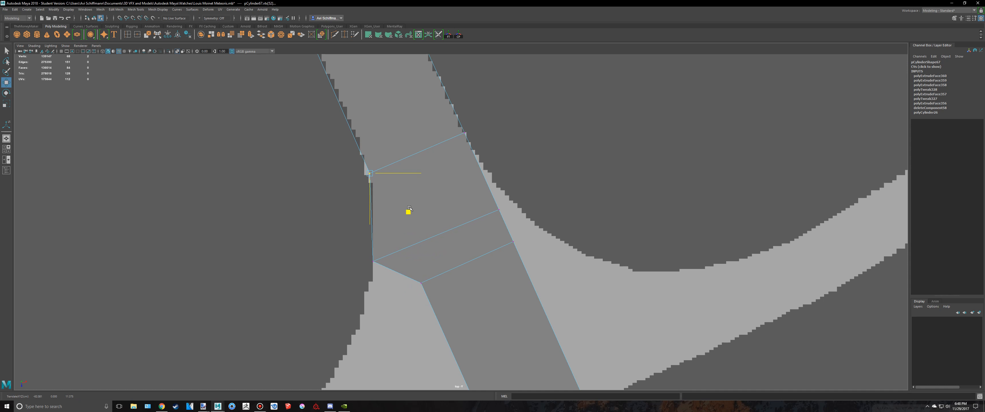
{"action": "key", "text": "ctrl+z"}
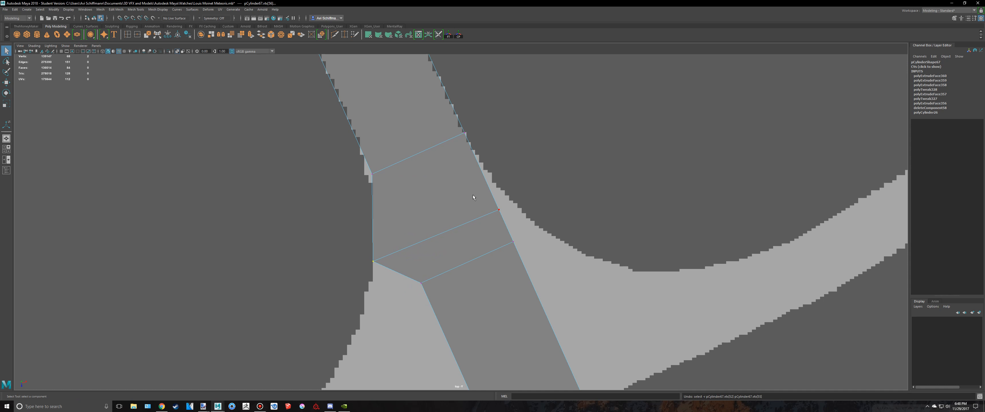
- Move the first flare loop's right and left vertices up along the reference outline, closer to the spoke's end
{"action": "key", "text": "w"}
{"action": "left_click_drag", "start_coordinate": [474, 195], "coordinate": [518, 203]}
{"action": "left_click_drag", "start_coordinate": [354, 245], "coordinate": [420, 307]}
{"action": "key", "text": "w"}
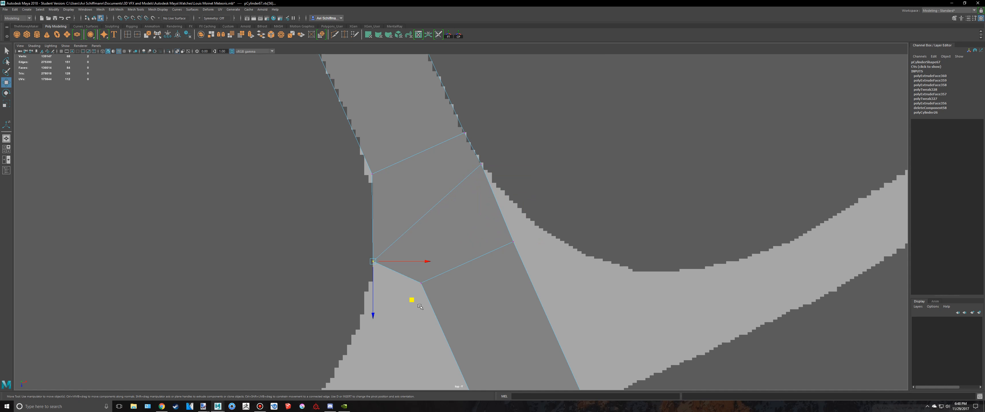
{"action": "middle_click_drag", "start_coordinate": [411, 301], "coordinate": [411, 240]}
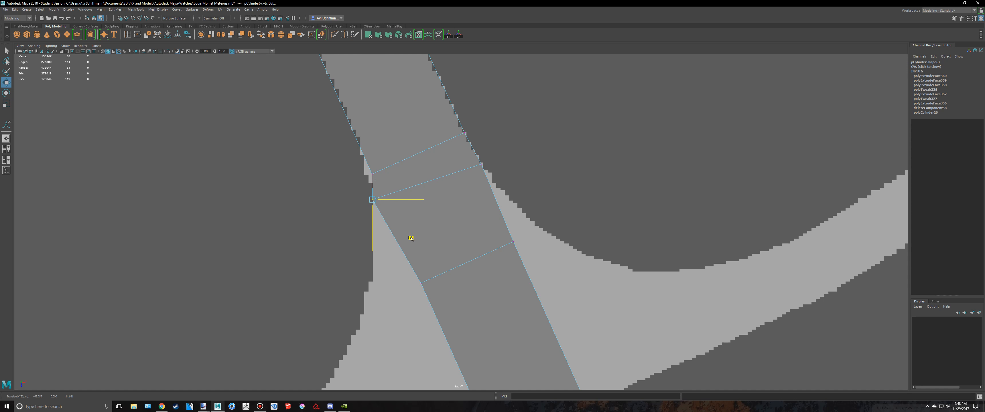
- Move the second flare loop's right and left vertices onto the reference outline just below the first loop
{"action": "key", "text": "w"}
{"action": "left_click_drag", "start_coordinate": [552, 281], "coordinate": [537, 226]}
{"action": "left_click_drag", "start_coordinate": [384, 240], "coordinate": [383, 238]}
{"action": "key", "text": "w"}
{"action": "left_click_drag", "start_coordinate": [457, 321], "coordinate": [408, 274]}
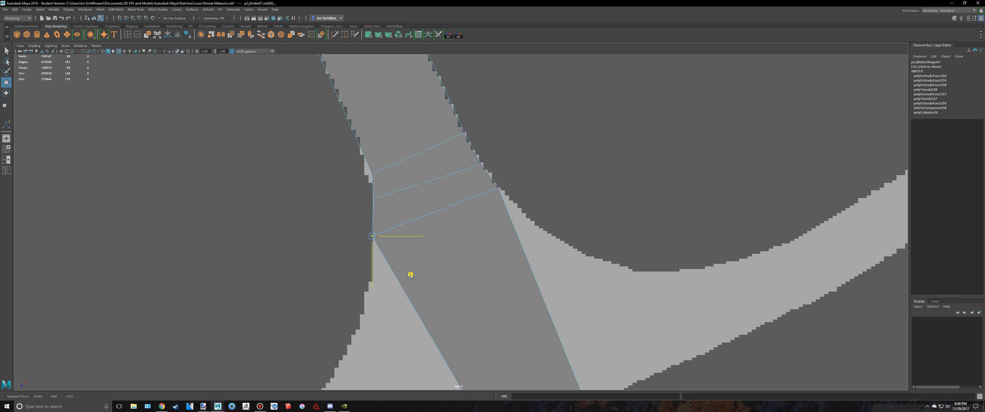
- Cut a new edge loop across the end section of the spoke, just below the existing flare loops
{"action": "middle_click_drag", "start_coordinate": [469, 276], "coordinate": [444, 182], "text": "alt"}
{"action": "left_click", "coordinate": [334, 35]}
{"action": "left_click", "coordinate": [348, 143]}
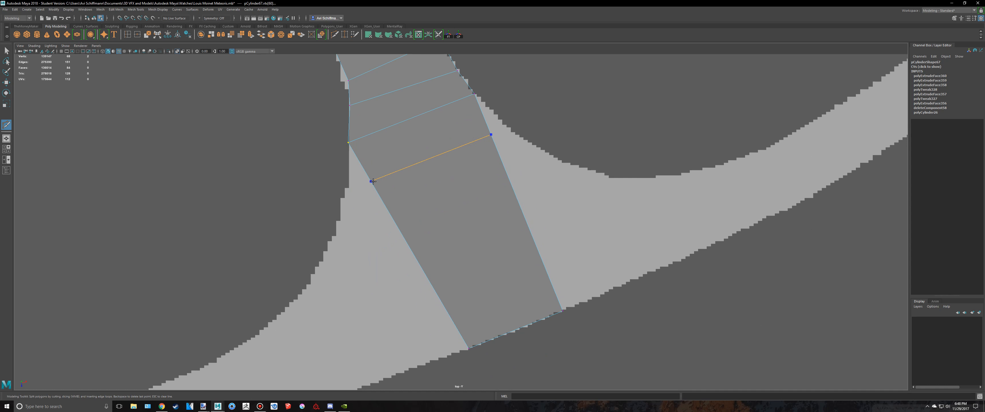
{"action": "left_click", "coordinate": [373, 183], "text": "ctrl"}
- Move the new loop's right and left vertices onto the reference outline, and adjust the left vertices of the loop above
{"action": "key", "text": "q"}
{"action": "right_click_drag", "start_coordinate": [458, 134], "coordinate": [432, 133]}
{"action": "left_click_drag", "start_coordinate": [468, 115], "coordinate": [538, 185]}
{"action": "key", "text": "w"}
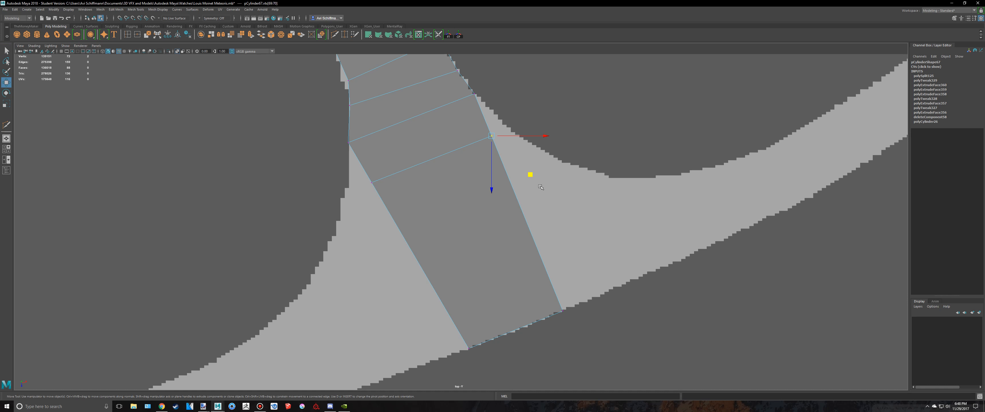
{"action": "middle_click_drag", "start_coordinate": [528, 174], "coordinate": [542, 164]}
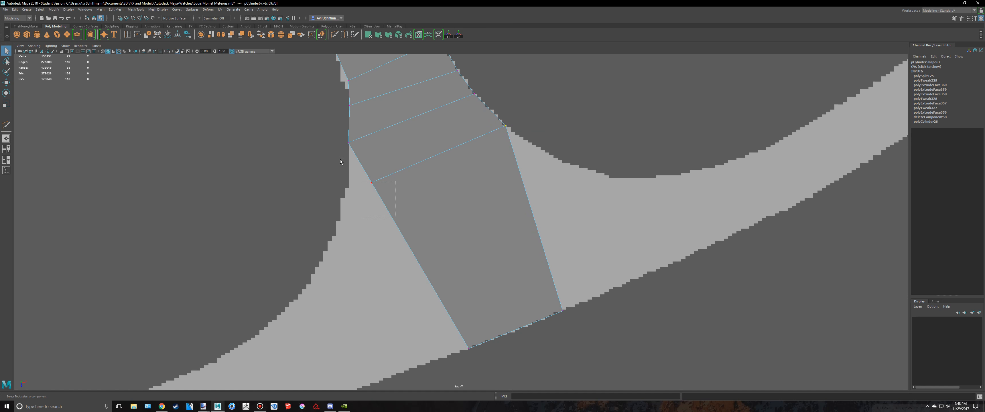
{"action": "left_click_drag", "start_coordinate": [396, 218], "coordinate": [340, 162]}
{"action": "key", "text": "w"}
{"action": "middle_click_drag", "start_coordinate": [411, 223], "coordinate": [387, 229]}
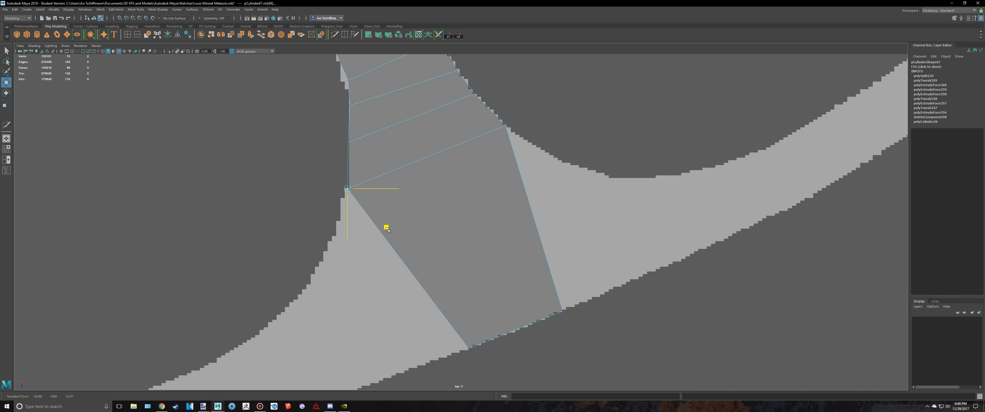
{"action": "left_click_drag", "start_coordinate": [332, 127], "coordinate": [355, 151]}
{"action": "left_click_drag", "start_coordinate": [389, 179], "coordinate": [390, 180]}
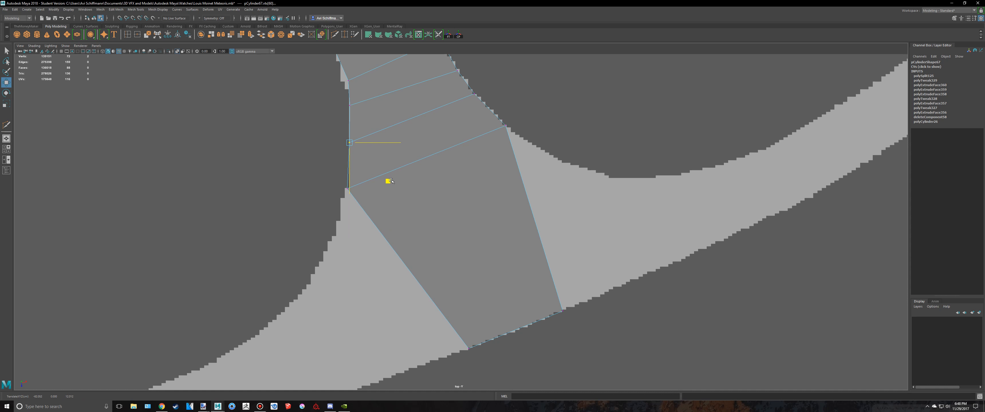
- Extrude the right side face of the spoke's end section three times towards the right-hand rim
{"action": "middle_click_drag", "start_coordinate": [404, 238], "coordinate": [412, 193], "text": "alt"}
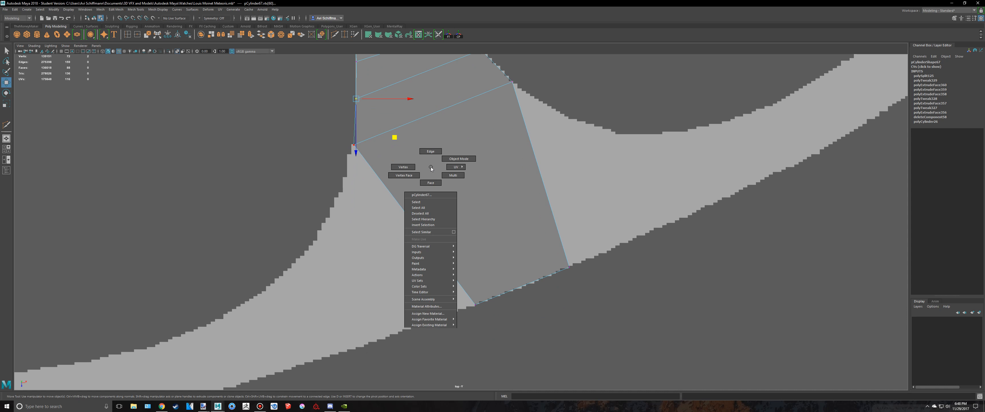
{"action": "right_click_drag", "start_coordinate": [431, 168], "coordinate": [429, 194]}
{"action": "scroll", "coordinate": [352, 220], "scroll_direction": "down", "scroll_amount": 5}
{"action": "scroll", "coordinate": [421, 222], "scroll_direction": "down", "scroll_amount": 3}
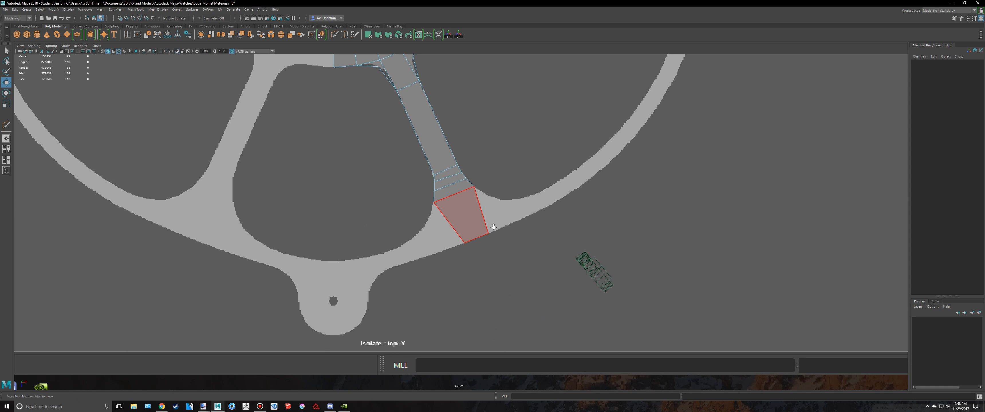
{"action": "scroll", "coordinate": [516, 199], "scroll_direction": "up", "scroll_amount": 6}
{"action": "middle_click_drag", "start_coordinate": [569, 88], "coordinate": [457, 205], "text": "alt"}
{"action": "scroll", "coordinate": [457, 205], "scroll_direction": "down", "scroll_amount": 8}
{"action": "scroll", "coordinate": [409, 274], "scroll_direction": "up", "scroll_amount": 10}
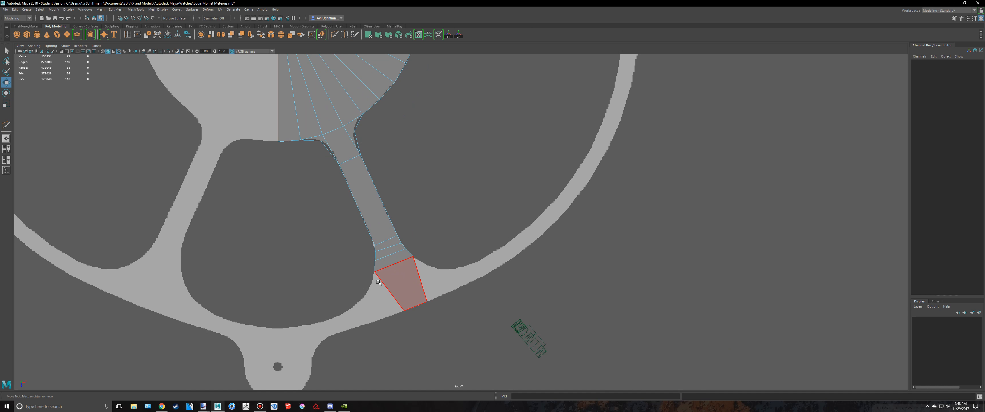
{"action": "middle_click_drag", "start_coordinate": [403, 321], "coordinate": [413, 233], "text": "alt"}
{"action": "scroll", "coordinate": [341, 245], "scroll_direction": "up", "scroll_amount": 3}
{"action": "left_click", "coordinate": [333, 244]}
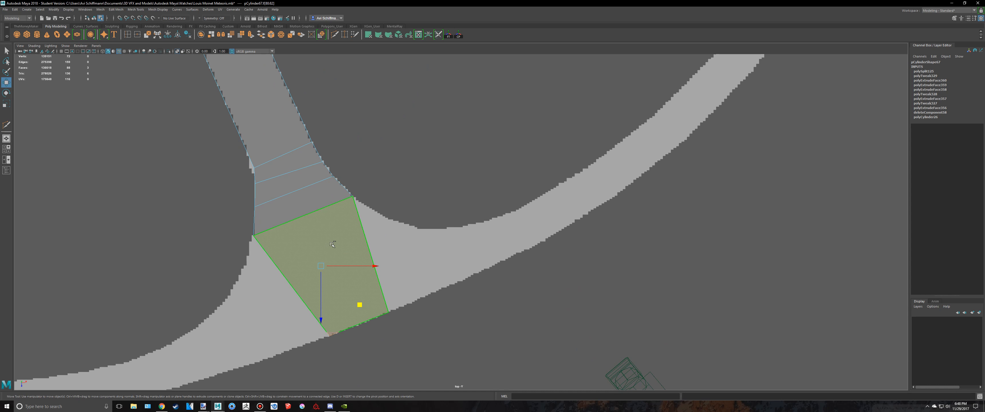
{"action": "left_click", "coordinate": [338, 260]}
{"action": "key", "text": "space"}
{"action": "key", "text": "f"}
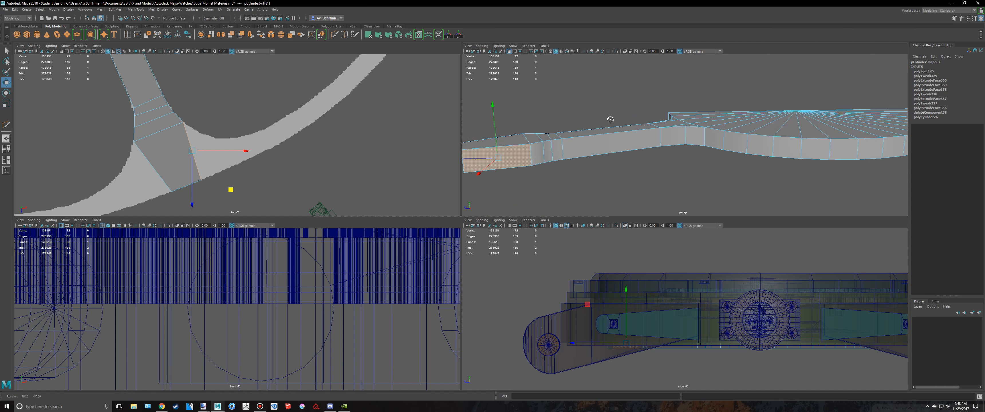
{"action": "scroll", "coordinate": [573, 157], "scroll_direction": "down", "scroll_amount": 5}
{"action": "key", "text": "space"}
{"action": "scroll", "coordinate": [439, 202], "scroll_direction": "up", "scroll_amount": 2}
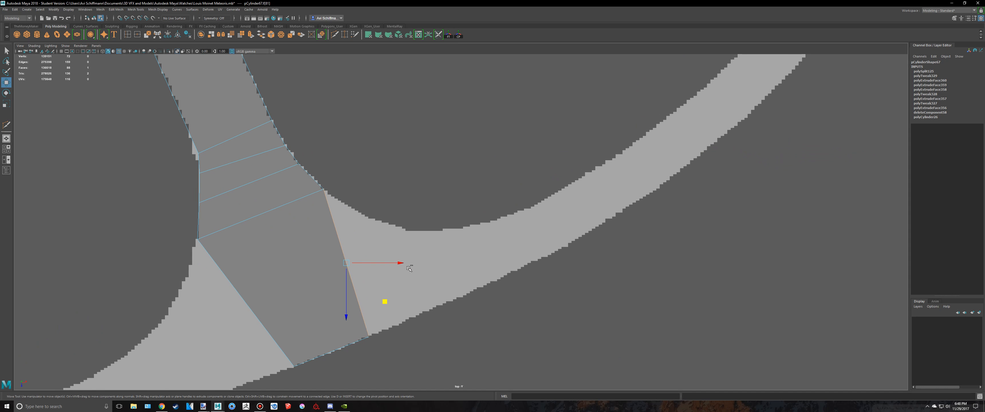
{"action": "key", "text": "ctrl+e"}
{"action": "left_click_drag", "start_coordinate": [388, 255], "coordinate": [469, 221]}
{"action": "key", "text": "ctrl+e"}
{"action": "key", "text": "ctrl+e"}
- Move the lower vertices of the three extruded segments onto the rim's outer edge in the reference
{"action": "key", "text": "q"}
{"action": "right_click_drag", "start_coordinate": [412, 214], "coordinate": [384, 215]}
{"action": "scroll", "coordinate": [492, 330], "scroll_direction": "up", "scroll_amount": 2}
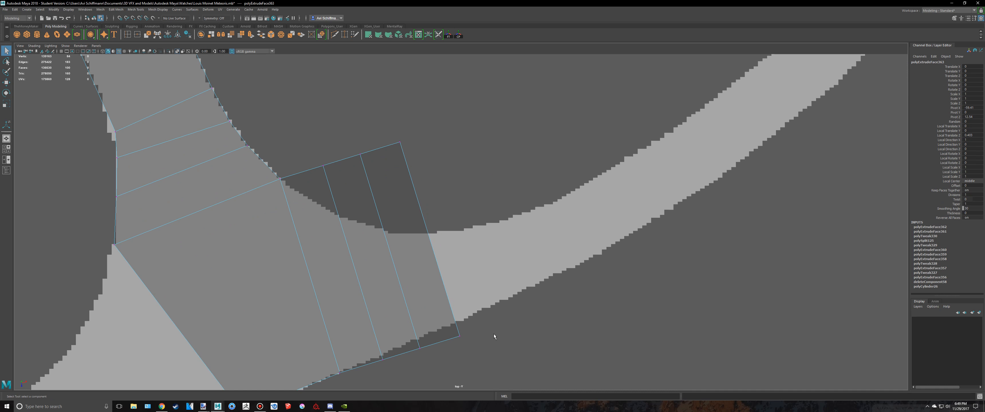
{"action": "left_click_drag", "start_coordinate": [454, 318], "coordinate": [452, 317]}
{"action": "key", "text": "w"}
{"action": "middle_click_drag", "start_coordinate": [499, 373], "coordinate": [504, 356]}
{"action": "left_click_drag", "start_coordinate": [414, 333], "coordinate": [427, 356]}
{"action": "key", "text": "w"}
{"action": "middle_click_drag", "start_coordinate": [460, 388], "coordinate": [453, 354], "text": "alt"}
{"action": "left_click_drag", "start_coordinate": [453, 354], "coordinate": [456, 342]}
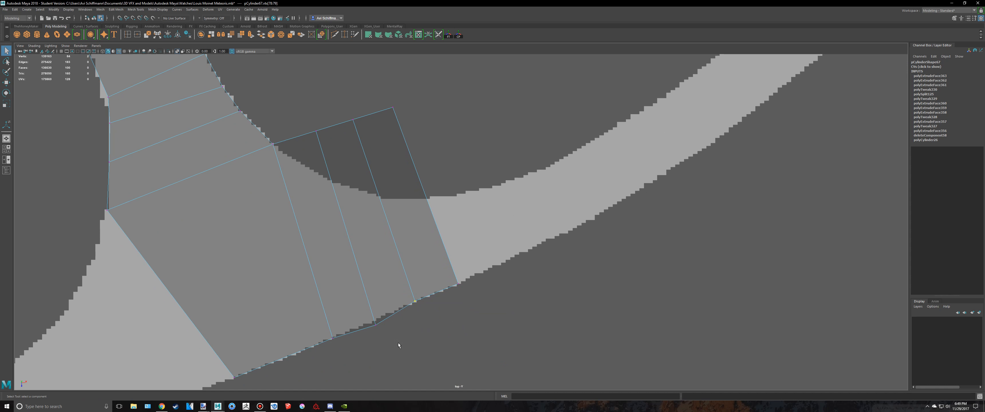
{"action": "key", "text": "w"}
{"action": "middle_click_drag", "start_coordinate": [416, 364], "coordinate": [414, 362]}
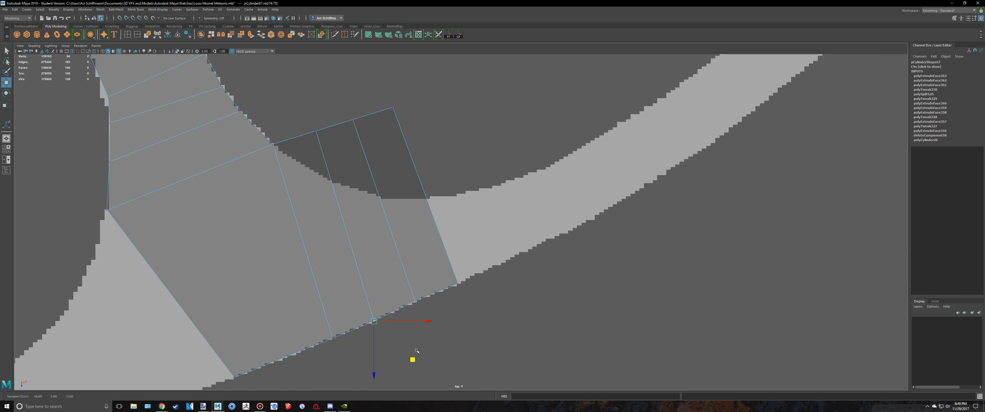
{"action": "left_click", "coordinate": [412, 292]}
{"action": "key", "text": "w"}
- Move the upper vertices of the three extruded segments down onto the reference's inner curve
{"action": "middle_click_drag", "start_coordinate": [455, 342], "coordinate": [458, 375], "text": "alt"}
{"action": "key", "text": "q"}
{"action": "key", "text": "w"}
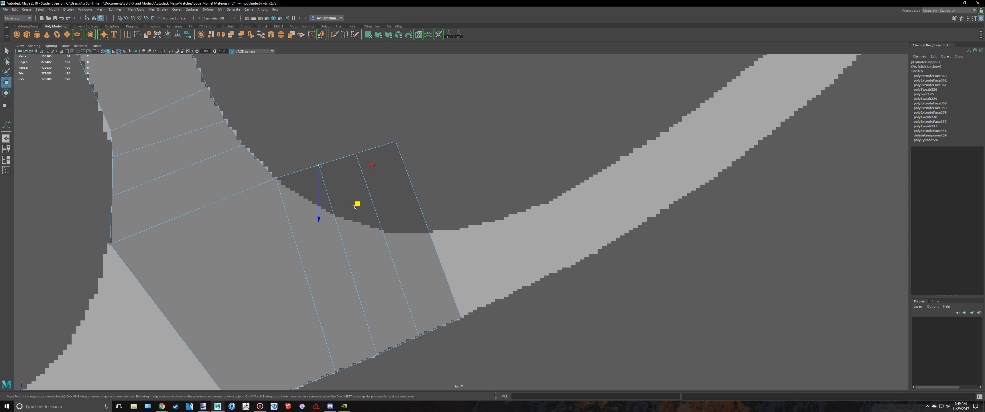
{"action": "middle_click_drag", "start_coordinate": [353, 207], "coordinate": [354, 244]}
{"action": "left_click", "coordinate": [355, 153]}
{"action": "key", "text": "w"}
{"action": "middle_click_drag", "start_coordinate": [394, 191], "coordinate": [392, 260]}
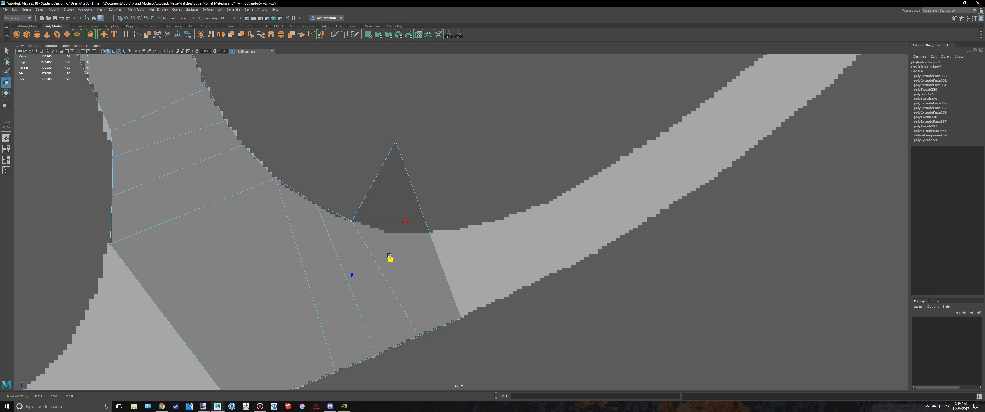
{"action": "left_click", "coordinate": [394, 141]}
{"action": "key", "text": "w"}
{"action": "middle_click_drag", "start_coordinate": [440, 189], "coordinate": [472, 271]}
- Shift the upper vertices of the second and first extruded segments further along the inner curve to space them evenly
{"action": "left_click", "coordinate": [378, 241]}
{"action": "key", "text": "w"}
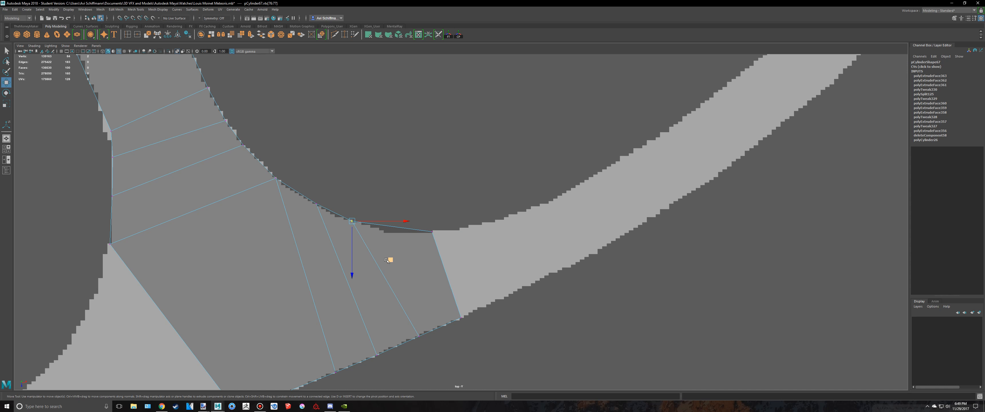
{"action": "middle_click_drag", "start_coordinate": [389, 260], "coordinate": [421, 271]}
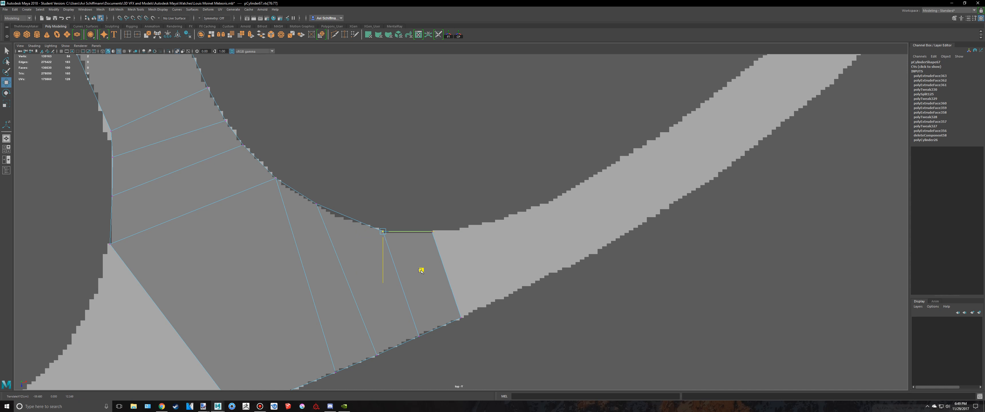
{"action": "left_click", "coordinate": [317, 204]}
{"action": "key", "text": "w"}
{"action": "middle_click_drag", "start_coordinate": [357, 242], "coordinate": [369, 253]}
{"action": "scroll", "coordinate": [371, 252], "scroll_direction": "down", "scroll_amount": 5}
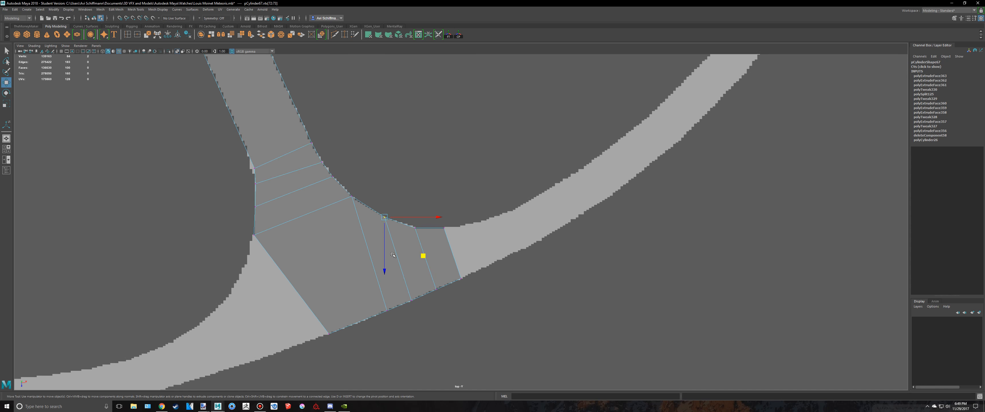
- Extrude the end face of the rim section by one more segment along the reference rim
{"action": "scroll", "coordinate": [398, 243], "scroll_direction": "up", "scroll_amount": 1}
{"action": "key", "text": "q"}
{"action": "right_click_drag", "start_coordinate": [414, 234], "coordinate": [417, 254]}
{"action": "scroll", "coordinate": [504, 258], "scroll_direction": "up", "scroll_amount": 1}
{"action": "scroll", "coordinate": [504, 260], "scroll_direction": "up", "scroll_amount": 1}
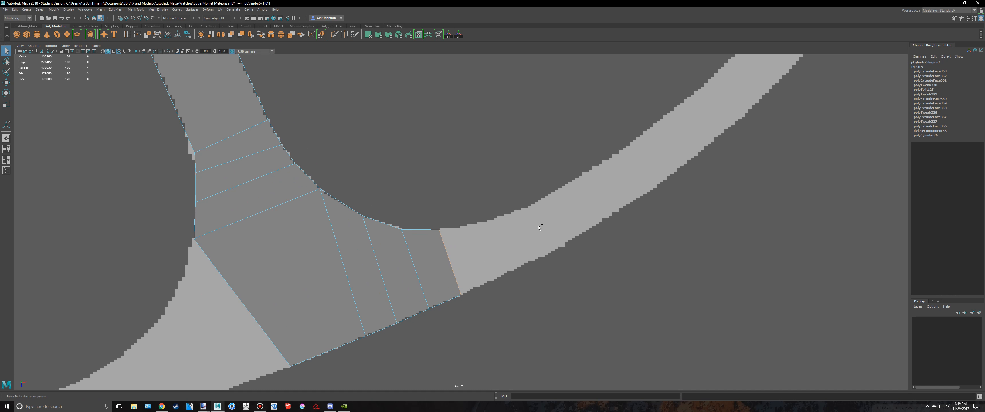
{"action": "key", "text": "ctrl+e"}
{"action": "left_click_drag", "start_coordinate": [489, 248], "coordinate": [521, 231]}
{"action": "scroll", "coordinate": [539, 270], "scroll_direction": "up", "scroll_amount": 1}
{"action": "scroll", "coordinate": [539, 270], "scroll_direction": "up", "scroll_amount": 2}
- Move the new segment's lower and upper end vertices onto the rim's outer and inner edges in the reference
{"action": "key", "text": "q"}
{"action": "right_click_drag", "start_coordinate": [485, 235], "coordinate": [461, 235]}
{"action": "left_click_drag", "start_coordinate": [513, 300], "coordinate": [555, 356]}
{"action": "key", "text": "w"}
{"action": "middle_click_drag", "start_coordinate": [565, 365], "coordinate": [561, 360]}
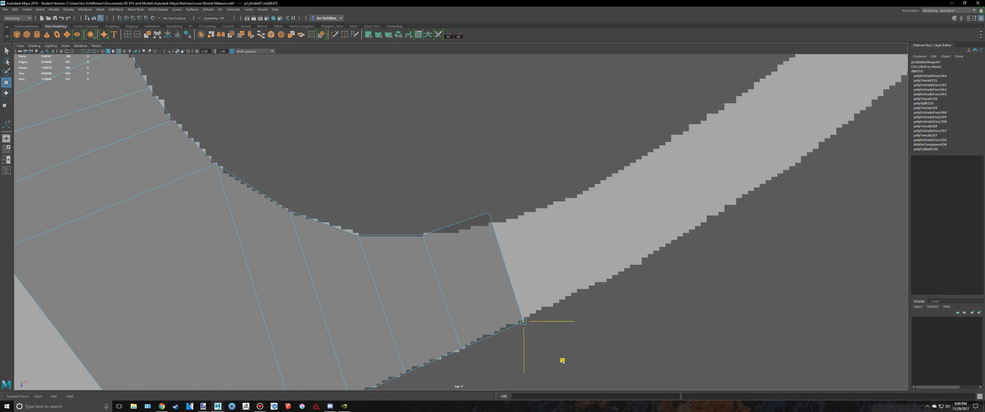
{"action": "left_click_drag", "start_coordinate": [457, 186], "coordinate": [529, 256]}
{"action": "key", "text": "w"}
{"action": "middle_click_drag", "start_coordinate": [528, 252], "coordinate": [531, 258]}
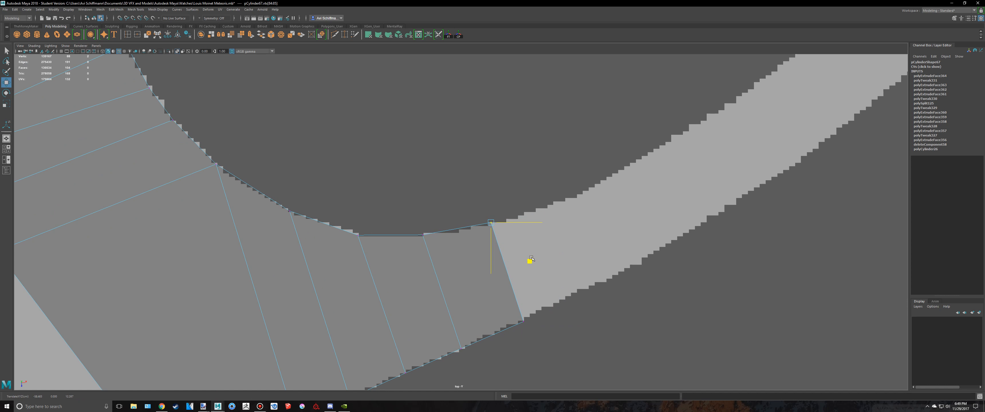
- Return the plate to object mode, check its shape in the perspective view, and save the scene
{"action": "key", "text": "space"}
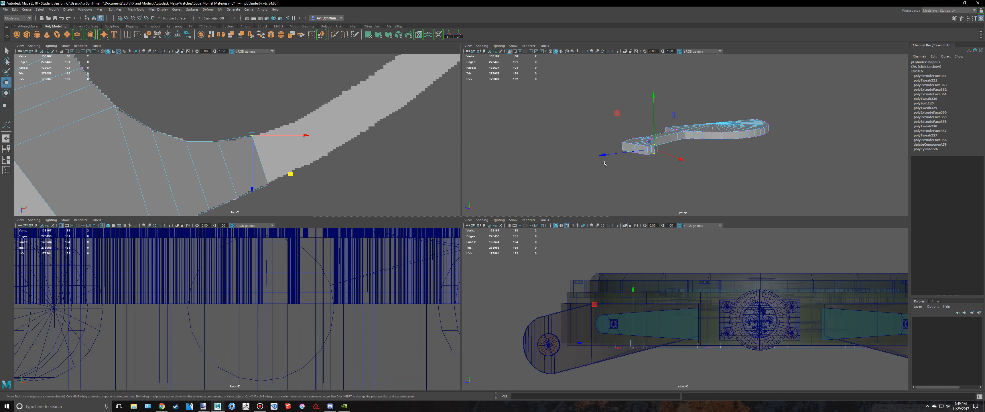
{"action": "key", "text": "space"}
{"action": "key", "text": "q"}
{"action": "right_click_drag", "start_coordinate": [496, 204], "coordinate": [524, 185]}
{"action": "left_click", "coordinate": [591, 219]}
{"action": "scroll", "coordinate": [551, 239], "scroll_direction": "down", "scroll_amount": 4}
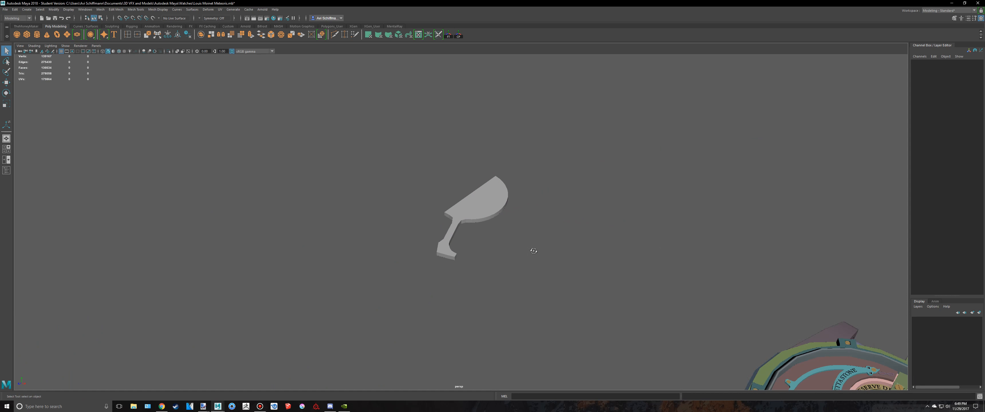
{"action": "left_click_drag", "start_coordinate": [532, 248], "coordinate": [557, 259], "text": "alt"}
{"action": "scroll", "coordinate": [536, 261], "scroll_direction": "up", "scroll_amount": 5}
{"action": "key", "text": "ctrl+s"}
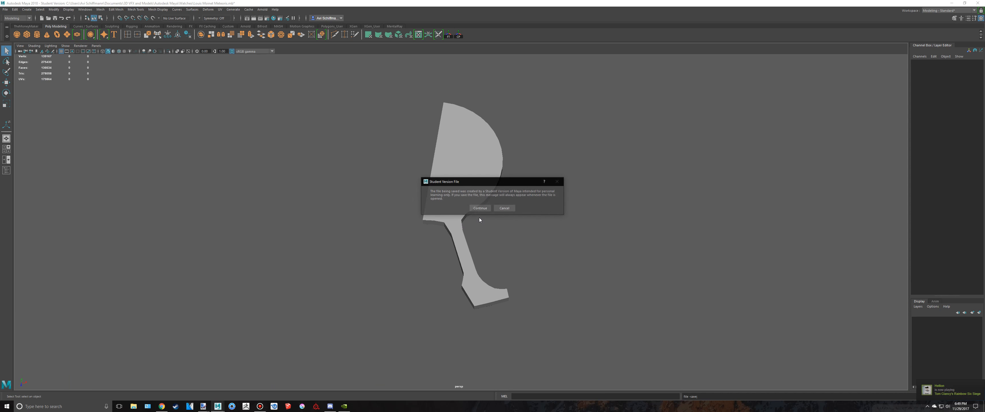
{"action": "left_click", "coordinate": [479, 208]}
- Assign a new Blinn material with a pale blue colour to the plate, and close the attribute settings
{"action": "middle_click_drag", "start_coordinate": [516, 226], "coordinate": [485, 201], "text": "alt"}
{"action": "left_click", "coordinate": [428, 150]}
{"action": "right_click_drag", "start_coordinate": [429, 152], "coordinate": [438, 290]}
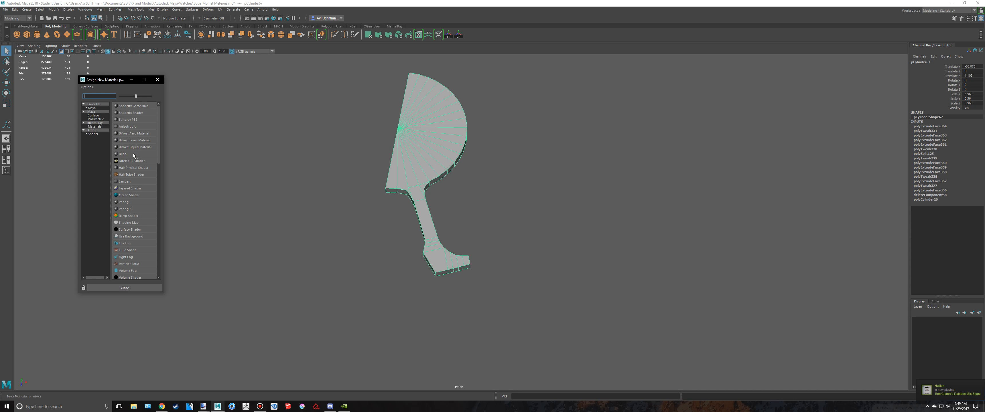
{"action": "left_click", "coordinate": [133, 149]}
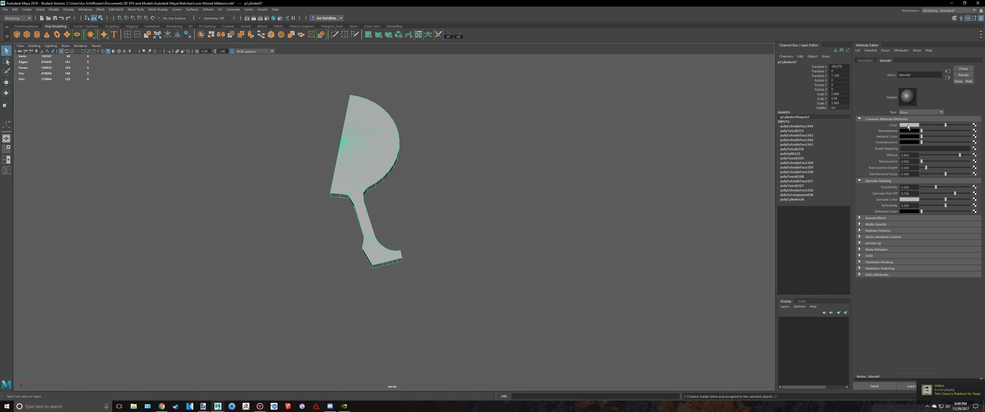
{"action": "left_click", "coordinate": [909, 125]}
{"action": "left_click", "coordinate": [943, 138]}
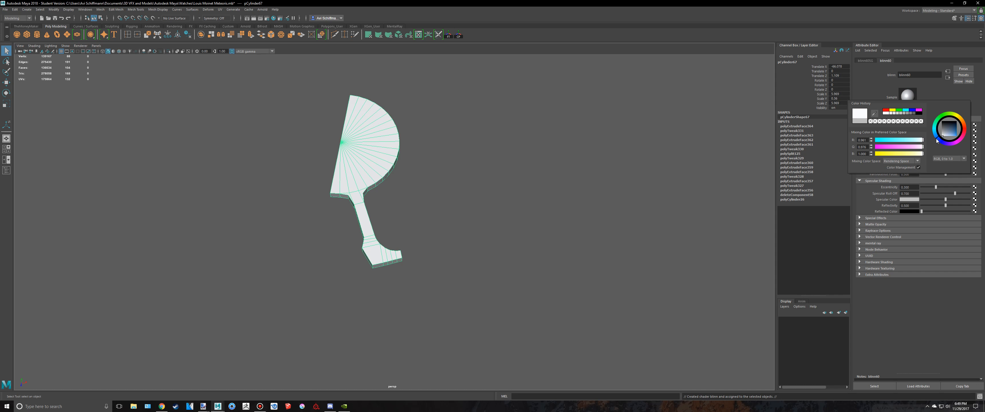
{"action": "left_click", "coordinate": [948, 132]}
{"action": "right_click_drag", "start_coordinate": [375, 153], "coordinate": [405, 144]}
{"action": "left_click", "coordinate": [497, 130]}
{"action": "left_click", "coordinate": [968, 18]}
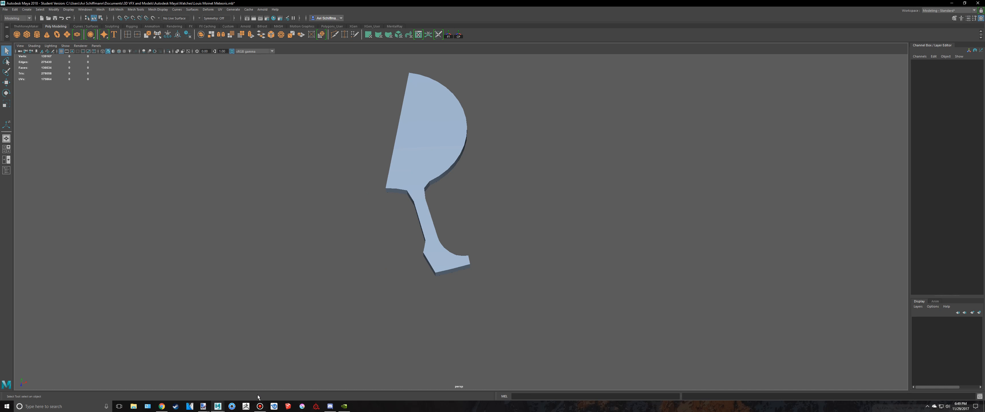
{"action": "left_click", "coordinate": [259, 407]}
{"action": "middle_click_drag", "start_coordinate": [484, 252], "coordinate": [421, 265], "text": "alt"}
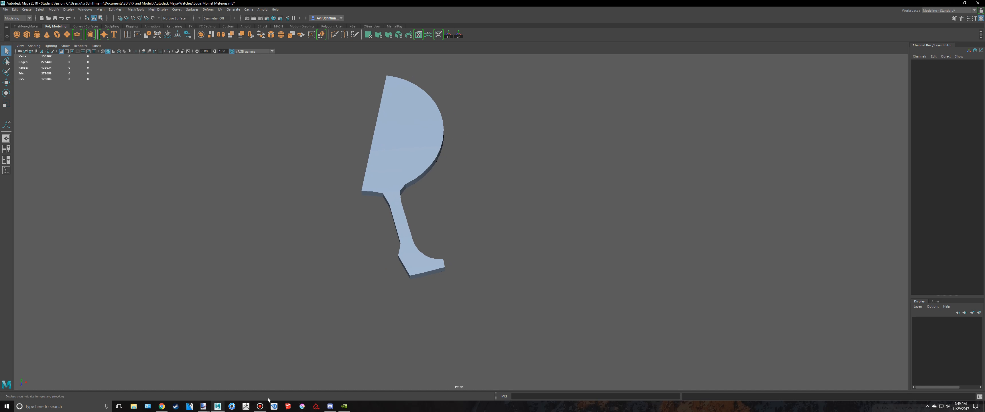
{"action": "left_click", "coordinate": [260, 406]}
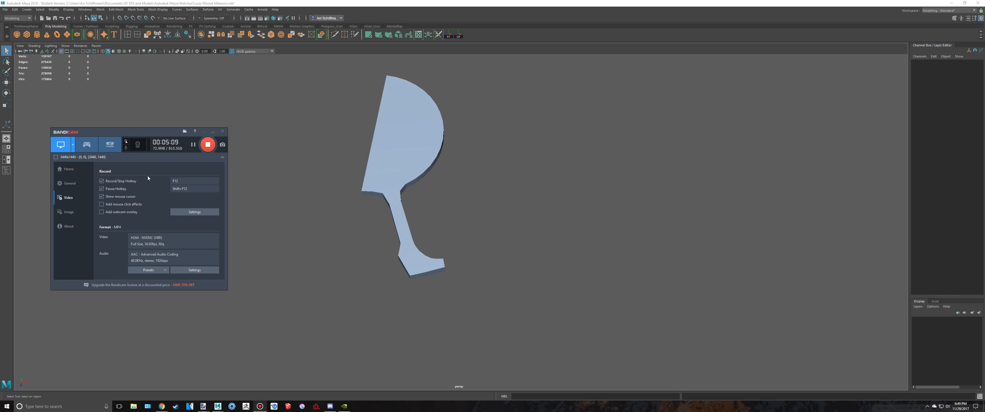
{"action": "scroll", "coordinate": [448, 268], "scroll_direction": "up", "scroll_amount": 3}
{"action": "middle_click_drag", "start_coordinate": [448, 268], "coordinate": [486, 257], "text": "alt"}
- Select the end face of the plate's rim section in the top view and extrude it by one segment along the reference rim
{"action": "key", "text": "space"}
{"action": "key", "text": "space"}
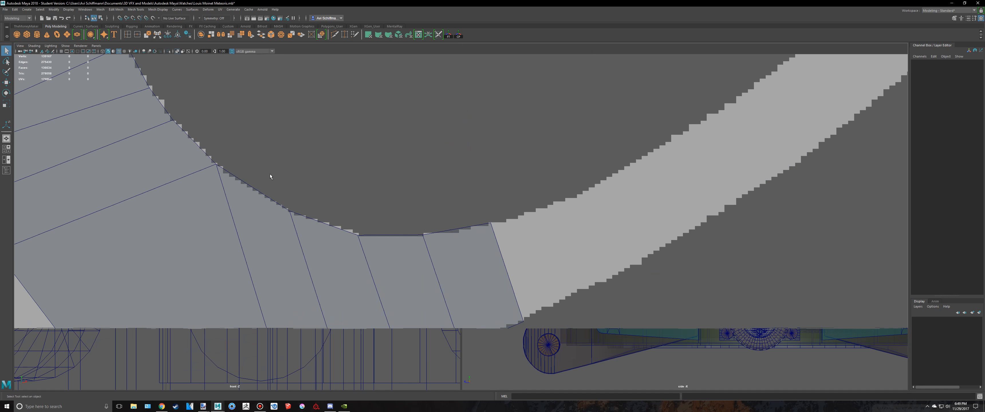
{"action": "left_click", "coordinate": [481, 280]}
{"action": "right_click_drag", "start_coordinate": [470, 235], "coordinate": [486, 263]}
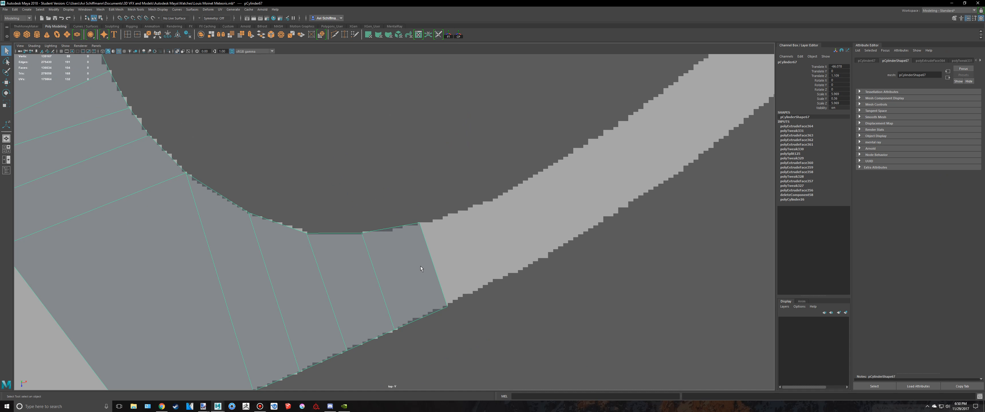
{"action": "right_click_drag", "start_coordinate": [409, 256], "coordinate": [409, 273]}
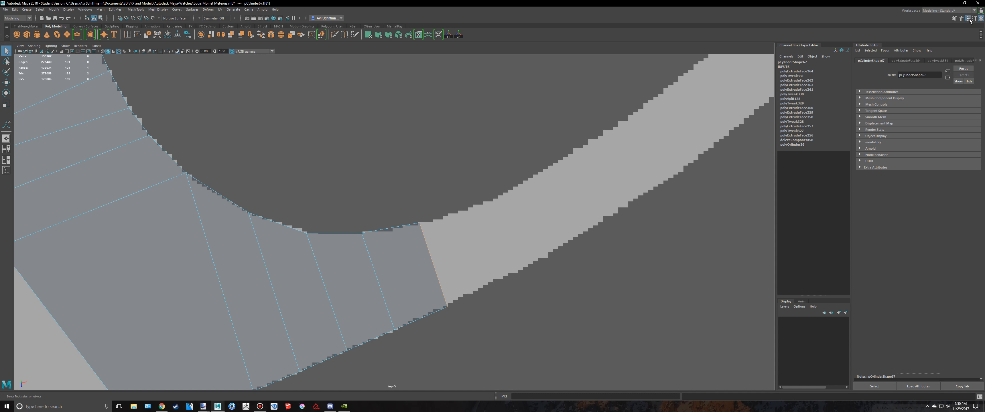
{"action": "left_click", "coordinate": [969, 18]}
{"action": "middle_click_drag", "start_coordinate": [681, 209], "coordinate": [644, 203], "text": "alt"}
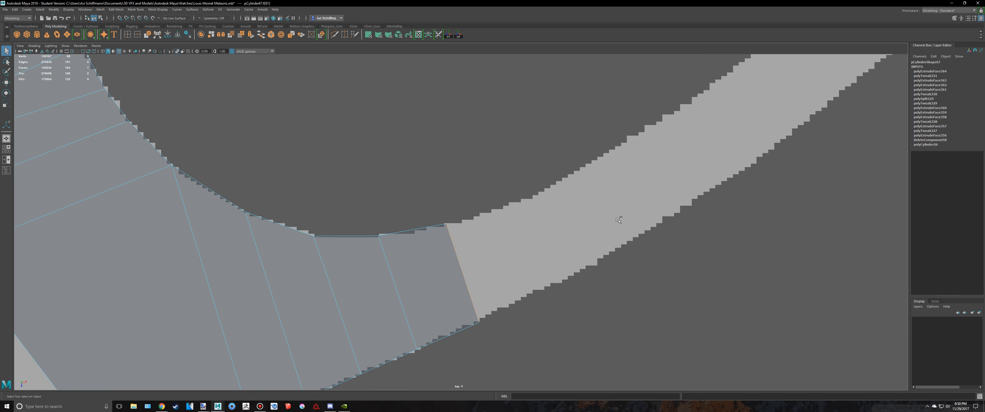
{"action": "key", "text": "ctrl+e"}
{"action": "left_click_drag", "start_coordinate": [496, 263], "coordinate": [589, 247]}
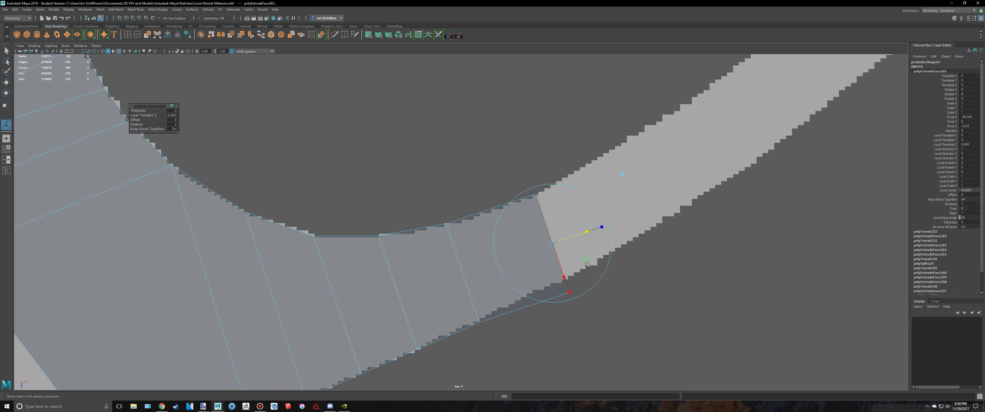
{"action": "middle_click_drag", "start_coordinate": [583, 264], "coordinate": [488, 310], "text": "alt"}
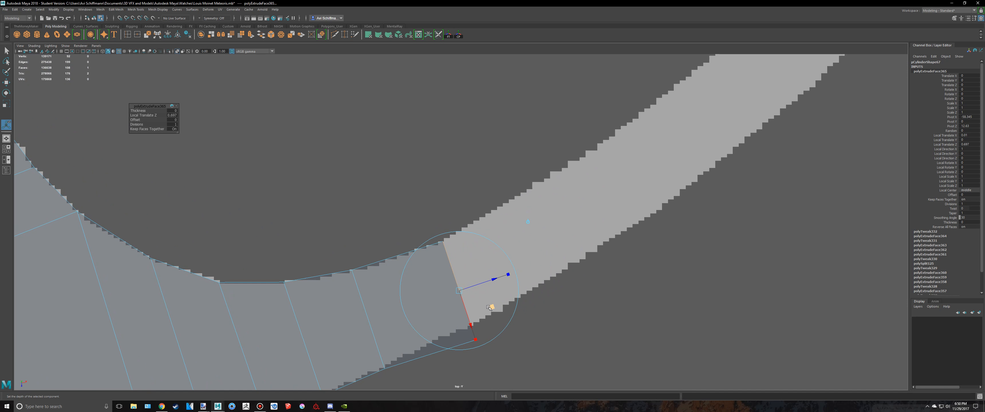
- Extrude further segments from the rim's end face up the lower curve, keeping their inner corners on the reference's inner edge
{"action": "key", "text": "ctrl+e"}
{"action": "left_click_drag", "start_coordinate": [501, 297], "coordinate": [570, 260]}
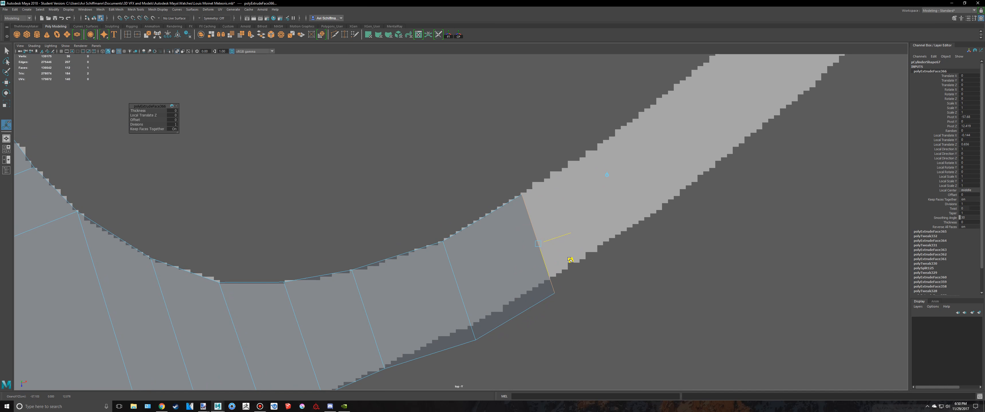
{"action": "middle_click_drag", "start_coordinate": [570, 260], "coordinate": [463, 322], "text": "alt"}
{"action": "key", "text": "ctrl+e"}
{"action": "left_click_drag", "start_coordinate": [463, 322], "coordinate": [564, 261]}
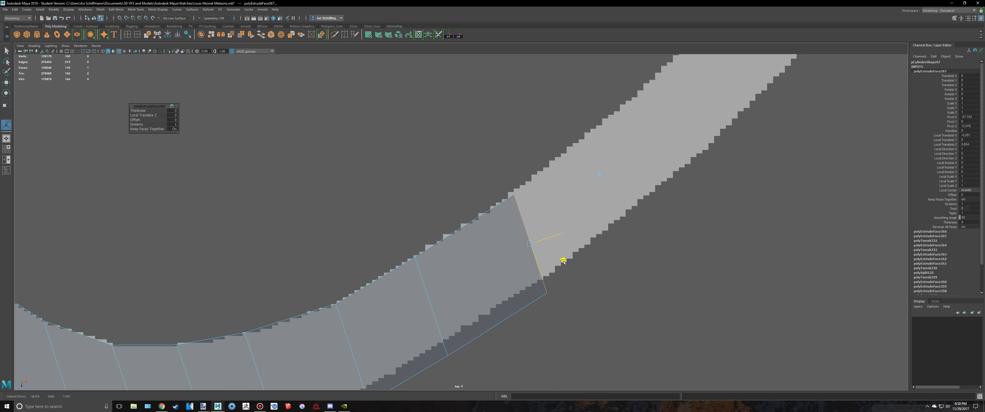
{"action": "middle_click_drag", "start_coordinate": [563, 262], "coordinate": [476, 326], "text": "alt"}
{"action": "left_click_drag", "start_coordinate": [475, 321], "coordinate": [676, 147]}
{"action": "key", "text": "ctrl+e"}
{"action": "key", "text": "ctrl+e"}
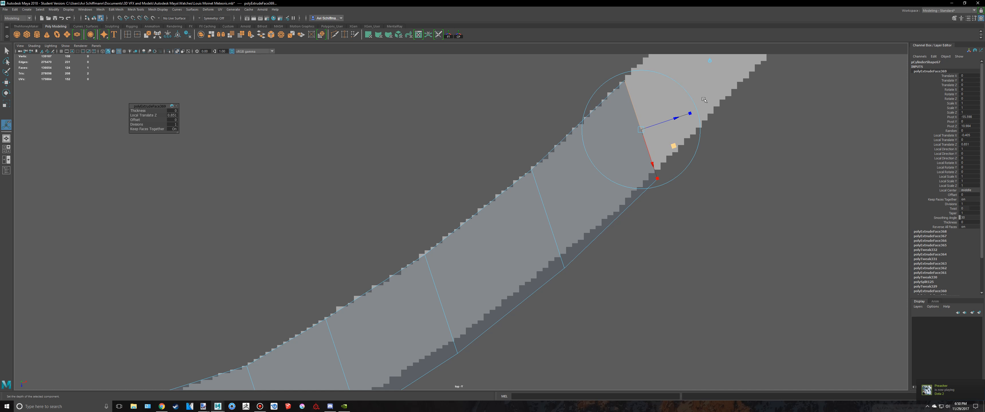
- Continue extruding the rim's end face in short segments along the steepening stretch of the reference rim
{"action": "middle_click_drag", "start_coordinate": [676, 146], "coordinate": [479, 356], "text": "alt"}
{"action": "left_click_drag", "start_coordinate": [480, 355], "coordinate": [670, 166]}
{"action": "key", "text": "ctrl+e"}
{"action": "middle_click_drag", "start_coordinate": [670, 166], "coordinate": [449, 312], "text": "alt"}
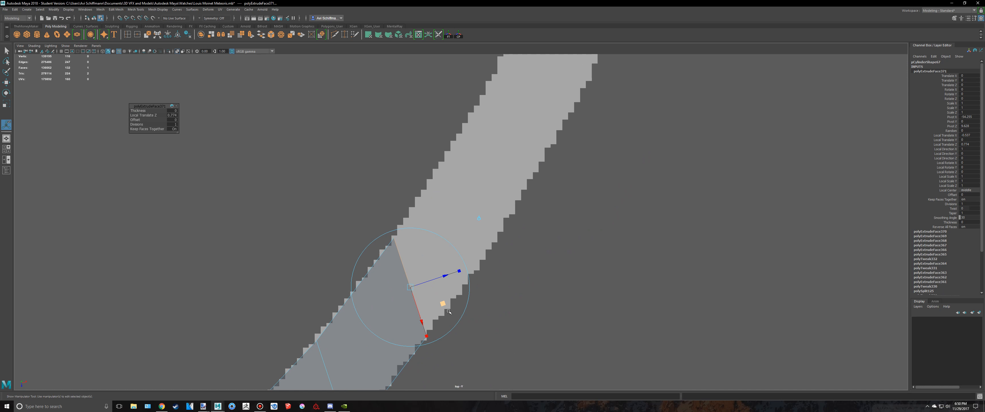
{"action": "left_click_drag", "start_coordinate": [442, 309], "coordinate": [557, 120]}
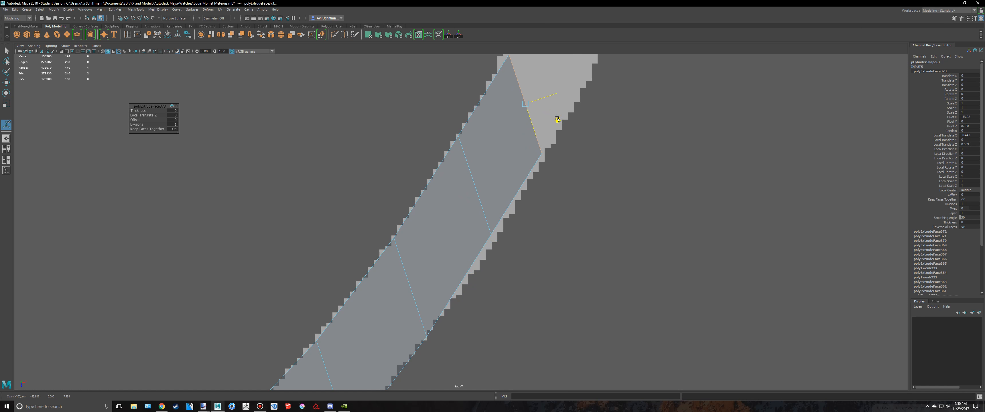
{"action": "middle_click_drag", "start_coordinate": [556, 119], "coordinate": [453, 270], "text": "alt"}
{"action": "left_click_drag", "start_coordinate": [452, 270], "coordinate": [510, 147]}
{"action": "key", "text": "ctrl+e"}
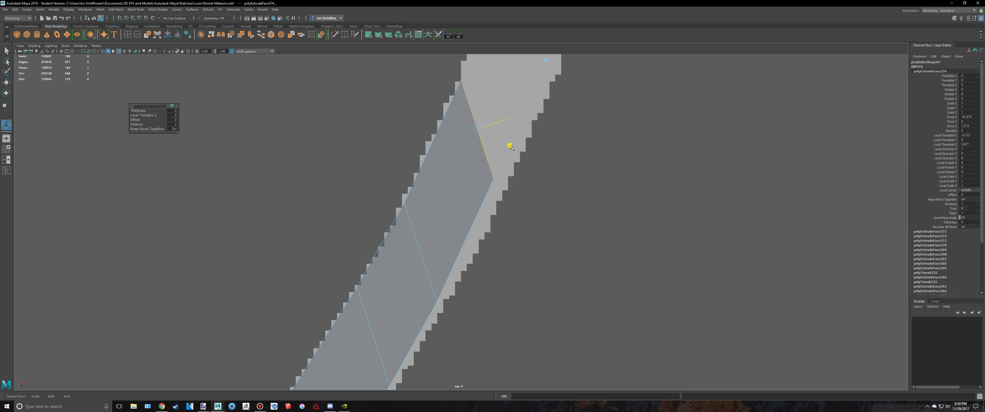
- Adjust the latest rim segment to the reference's inner edge and extrude more segments up to the near-vertical stretch
{"action": "scroll", "coordinate": [512, 155], "scroll_direction": "down", "scroll_amount": 6}
{"action": "scroll", "coordinate": [512, 156], "scroll_direction": "up", "scroll_amount": 6}
{"action": "scroll", "coordinate": [512, 156], "scroll_direction": "down", "scroll_amount": 3}
{"action": "middle_click_drag", "start_coordinate": [513, 156], "coordinate": [472, 224], "text": "alt"}
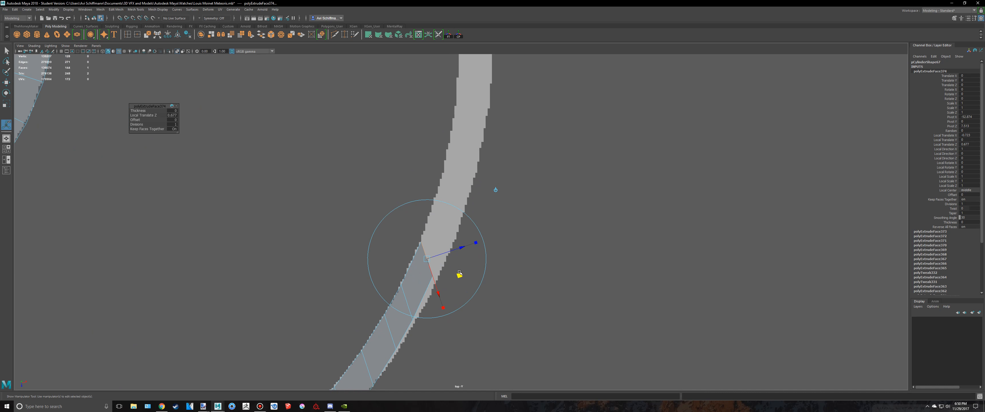
{"action": "left_click_drag", "start_coordinate": [456, 274], "coordinate": [459, 275]}
{"action": "middle_click_drag", "start_coordinate": [459, 276], "coordinate": [455, 295], "text": "alt"}
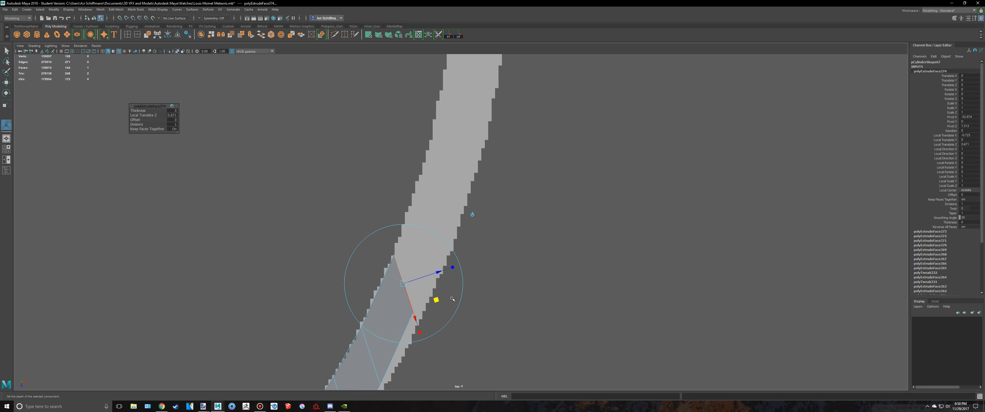
{"action": "left_click_drag", "start_coordinate": [440, 301], "coordinate": [464, 216]}
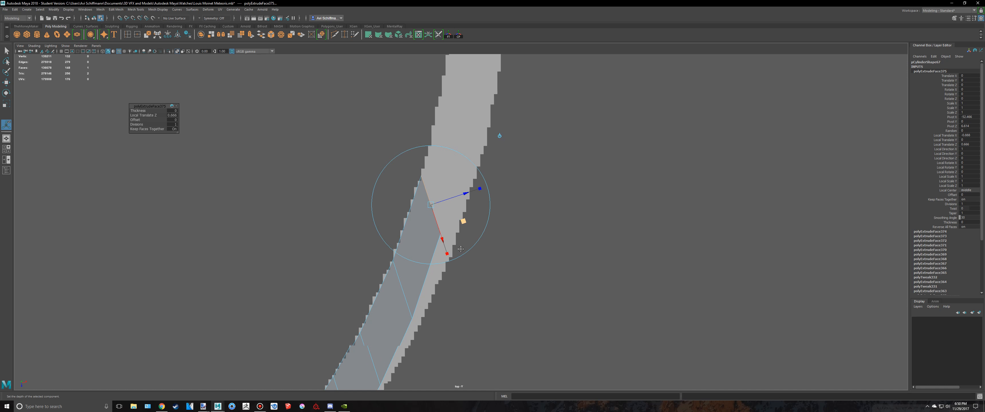
{"action": "middle_click_drag", "start_coordinate": [465, 216], "coordinate": [427, 336], "text": "alt"}
{"action": "key", "text": "ctrl+e"}
{"action": "left_click_drag", "start_coordinate": [427, 336], "coordinate": [458, 144]}
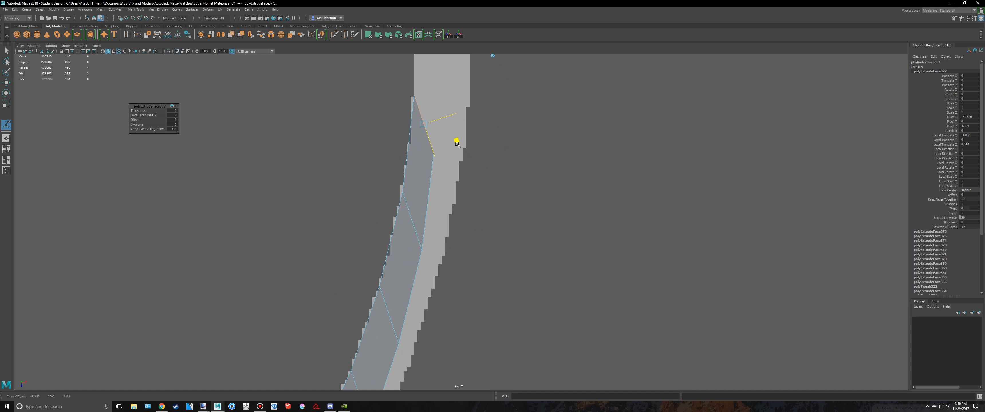
- Extrude the rim's end face through the near-vertical stretch and into the bend that follows, tracking the reference's inner edge
{"action": "middle_click_drag", "start_coordinate": [457, 144], "coordinate": [431, 346], "text": "alt"}
{"action": "key", "text": "ctrl+e"}
{"action": "left_click_drag", "start_coordinate": [431, 346], "coordinate": [431, 176]}
{"action": "key", "text": "ctrl+e"}
{"action": "middle_click_drag", "start_coordinate": [431, 176], "coordinate": [431, 289], "text": "alt"}
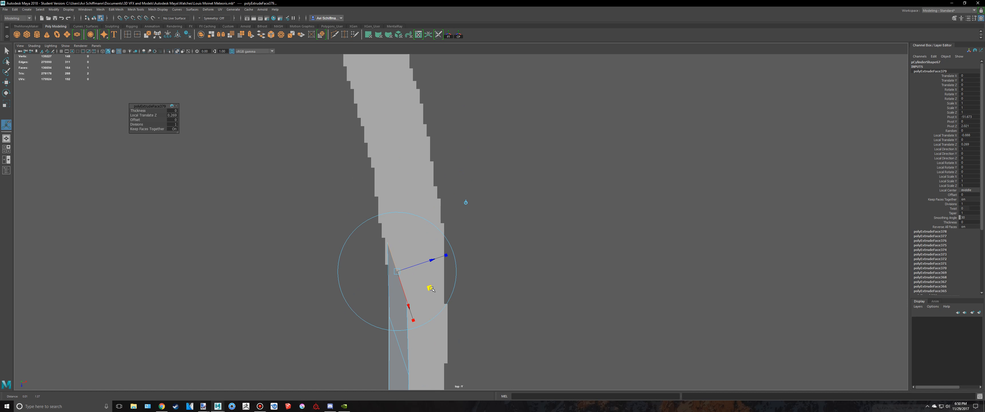
{"action": "left_click_drag", "start_coordinate": [431, 289], "coordinate": [417, 222]}
{"action": "key", "text": "ctrl+e"}
{"action": "middle_click_drag", "start_coordinate": [417, 222], "coordinate": [445, 298], "text": "alt"}
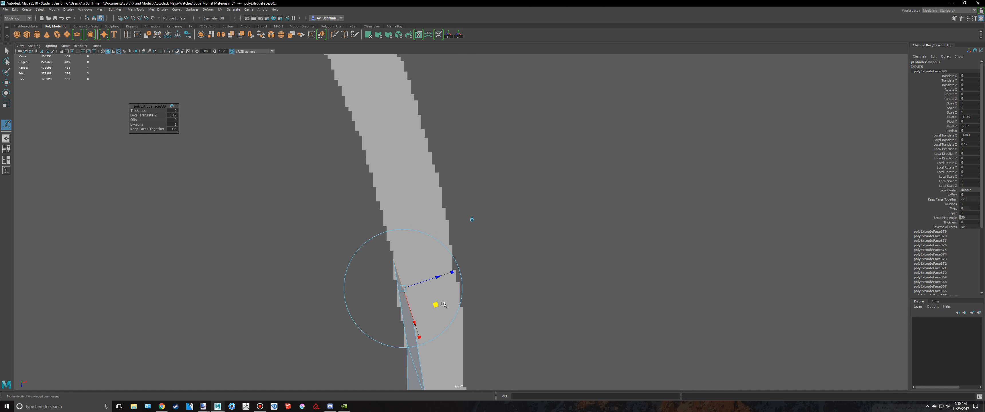
{"action": "left_click_drag", "start_coordinate": [437, 308], "coordinate": [421, 228]}
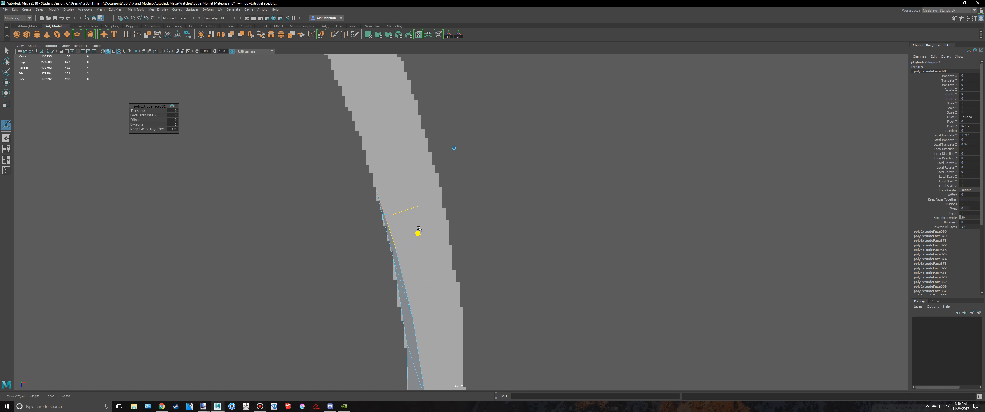
- Return the plate to object mode and check the extended rim's shape in the perspective view
{"action": "scroll", "coordinate": [419, 327], "scroll_direction": "down", "scroll_amount": 5}
{"action": "key", "text": "space"}
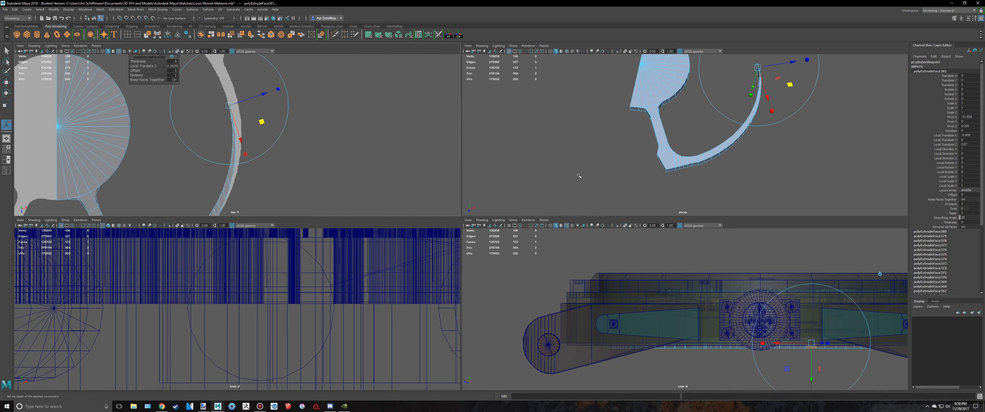
{"action": "key", "text": "q"}
{"action": "right_click_drag", "start_coordinate": [660, 114], "coordinate": [686, 98]}
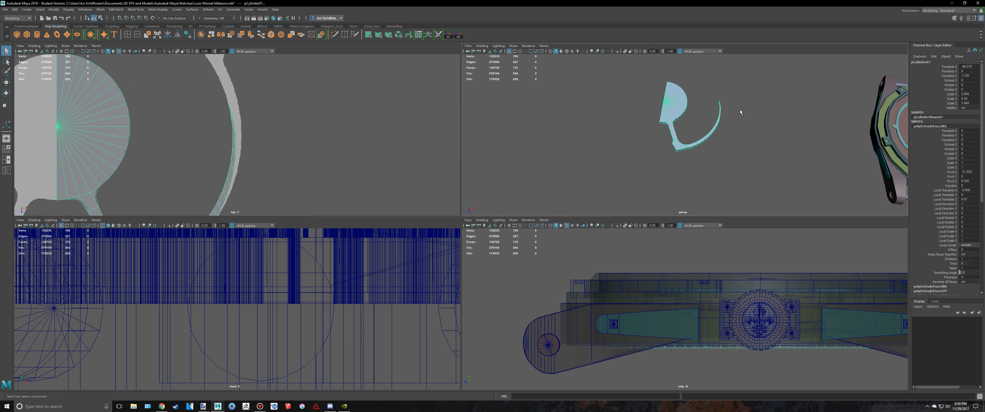
{"action": "left_click", "coordinate": [748, 111]}
{"action": "left_click_drag", "start_coordinate": [750, 110], "coordinate": [715, 147], "text": "alt"}
{"action": "left_click", "coordinate": [695, 106]}
{"action": "key", "text": "space"}
{"action": "scroll", "coordinate": [384, 182], "scroll_direction": "down", "scroll_amount": 4}
{"action": "scroll", "coordinate": [384, 193], "scroll_direction": "up", "scroll_amount": 4}
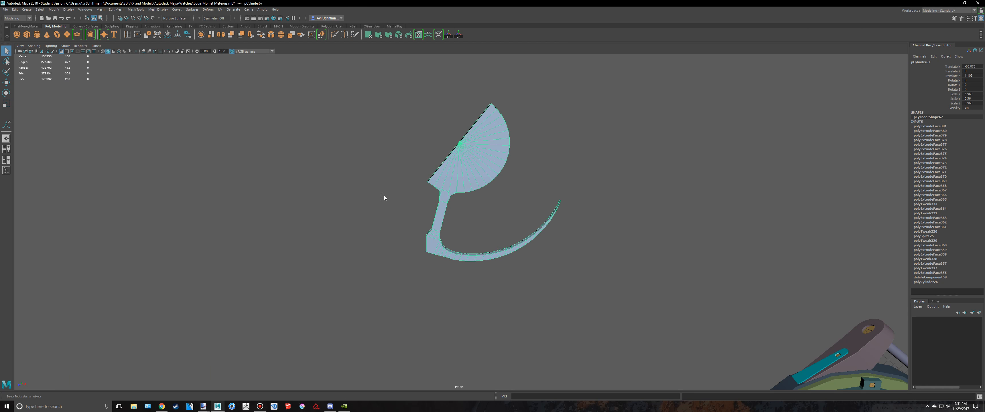
- Edit the plate's vertices in the top view and move one outer rim vertex onto the reference's outer edge
{"action": "key", "text": "space"}
{"action": "key", "text": "space"}
{"action": "middle_click_drag", "start_coordinate": [500, 188], "coordinate": [546, 1], "text": "alt"}
{"action": "middle_click_drag", "start_coordinate": [453, 187], "coordinate": [474, 98], "text": "alt"}
{"action": "scroll", "coordinate": [499, 148], "scroll_direction": "up", "scroll_amount": 2}
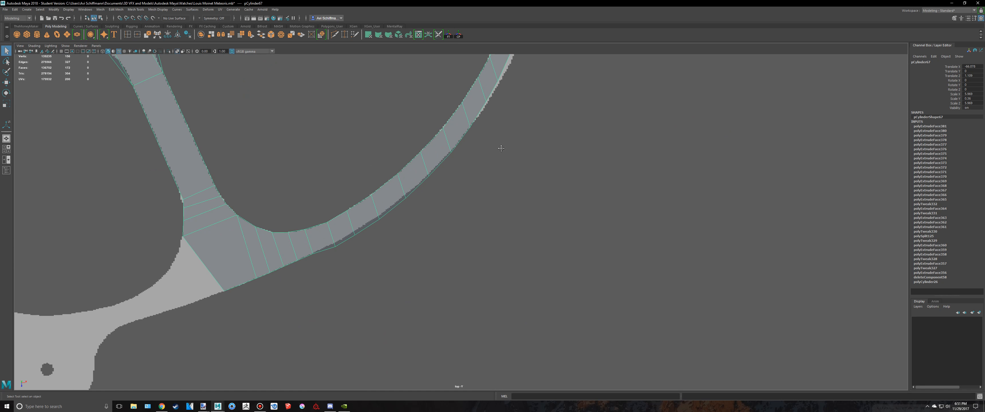
{"action": "middle_click_drag", "start_coordinate": [499, 148], "coordinate": [382, 321], "text": "alt"}
{"action": "scroll", "coordinate": [441, 201], "scroll_direction": "up", "scroll_amount": 2}
{"action": "right_click", "coordinate": [402, 171]}
{"action": "left_click", "coordinate": [374, 171]}
{"action": "scroll", "coordinate": [401, 214], "scroll_direction": "up", "scroll_amount": 3}
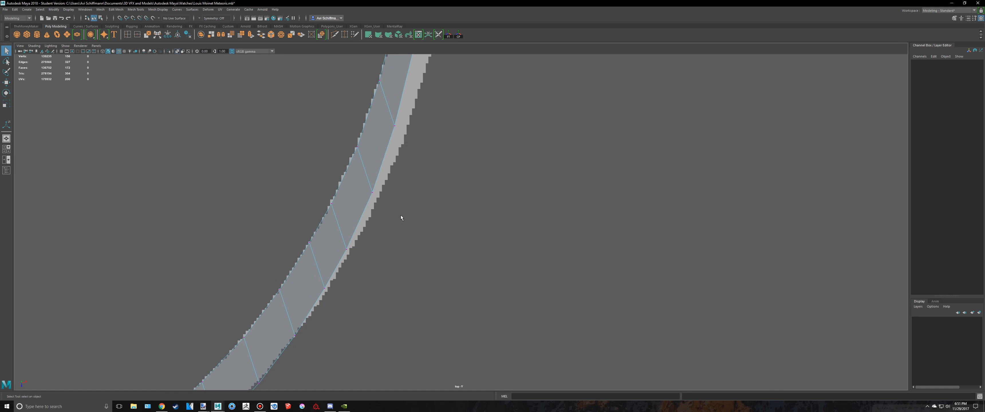
{"action": "left_click_drag", "start_coordinate": [395, 211], "coordinate": [326, 155]}
{"action": "key", "text": "w"}
{"action": "left_click_drag", "start_coordinate": [387, 222], "coordinate": [405, 210]}
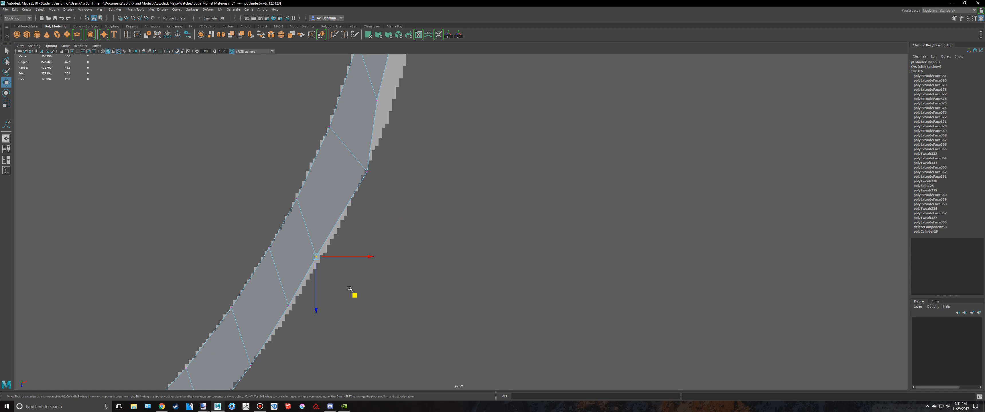
- Move the two outer vertices just below the corrected one onto the reference rim's outer edge
{"action": "left_click_drag", "start_coordinate": [355, 295], "coordinate": [361, 293]}
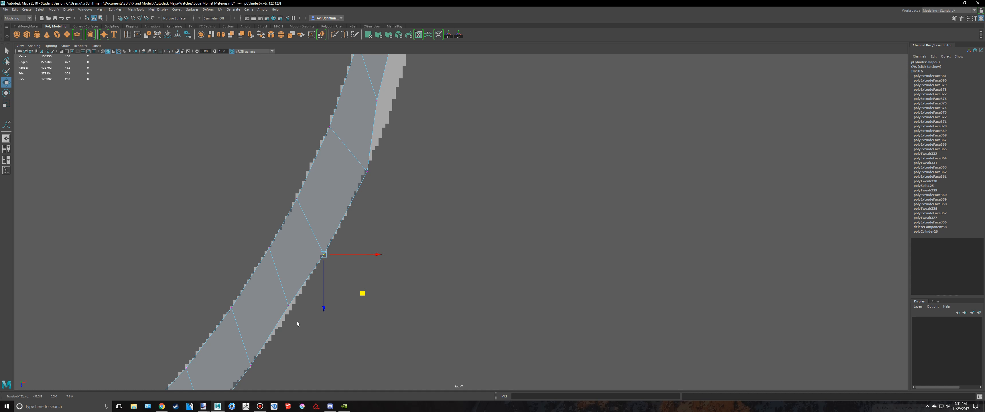
{"action": "key", "text": "w"}
{"action": "left_click_drag", "start_coordinate": [327, 344], "coordinate": [335, 339]}
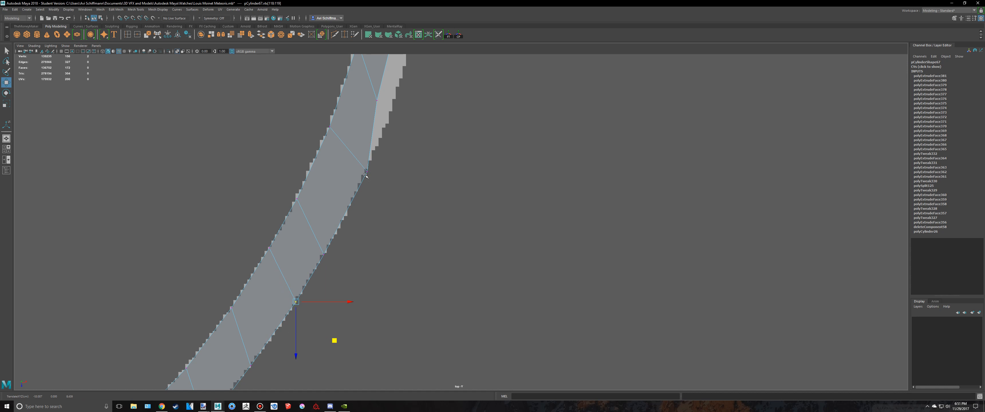
- Move the next two outer vertices farther up the rim onto the reference's outer edge
{"action": "middle_click_drag", "start_coordinate": [374, 120], "coordinate": [355, 189], "text": "alt"}
{"action": "key", "text": "q"}
{"action": "left_click_drag", "start_coordinate": [350, 162], "coordinate": [366, 177]}
{"action": "key", "text": "w"}
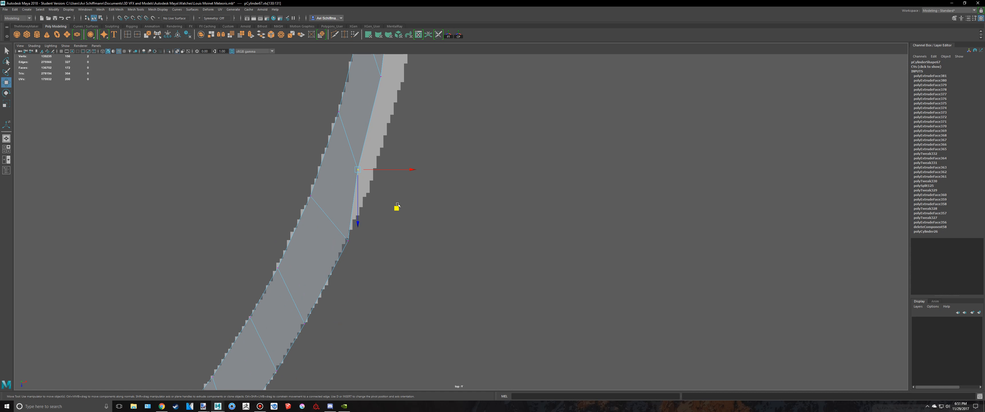
{"action": "left_click_drag", "start_coordinate": [397, 205], "coordinate": [420, 194]}
{"action": "middle_click_drag", "start_coordinate": [398, 106], "coordinate": [364, 178], "text": "alt"}
{"action": "key", "text": "q"}
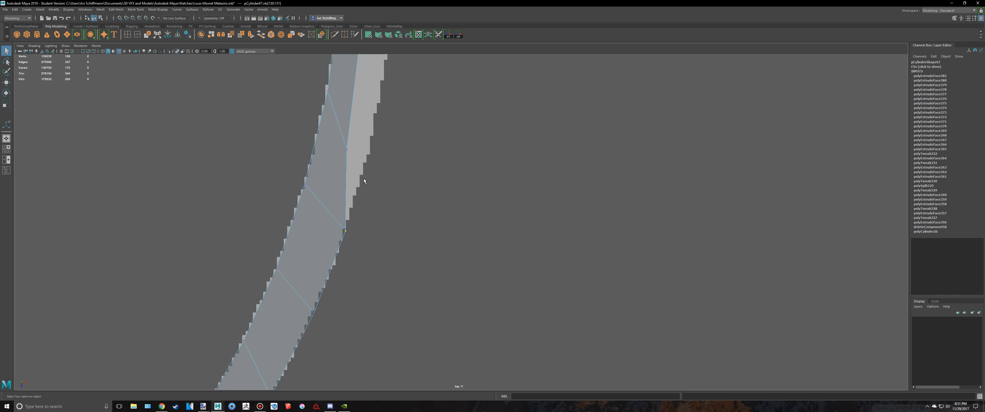
{"action": "key", "text": "w"}
{"action": "left_click_drag", "start_coordinate": [385, 187], "coordinate": [414, 158]}
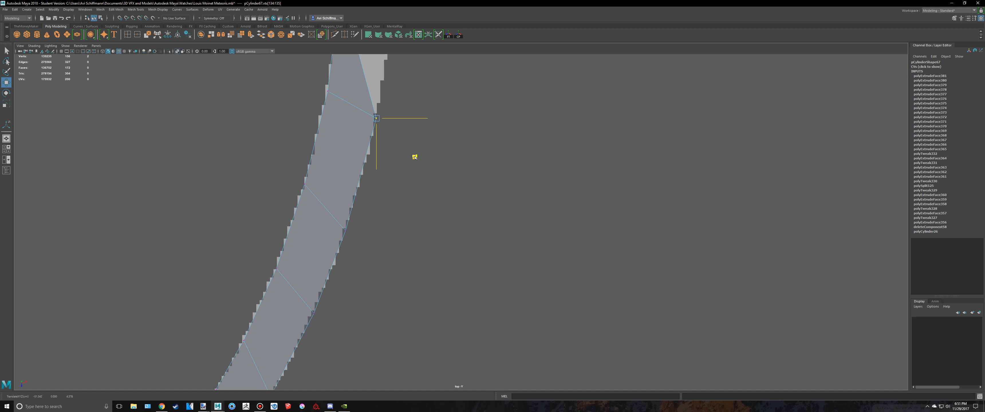
- Move the next outer vertex farther up the rim onto the reference's outer edge
{"action": "middle_click_drag", "start_coordinate": [413, 171], "coordinate": [378, 319], "text": "alt"}
{"action": "key", "text": "q"}
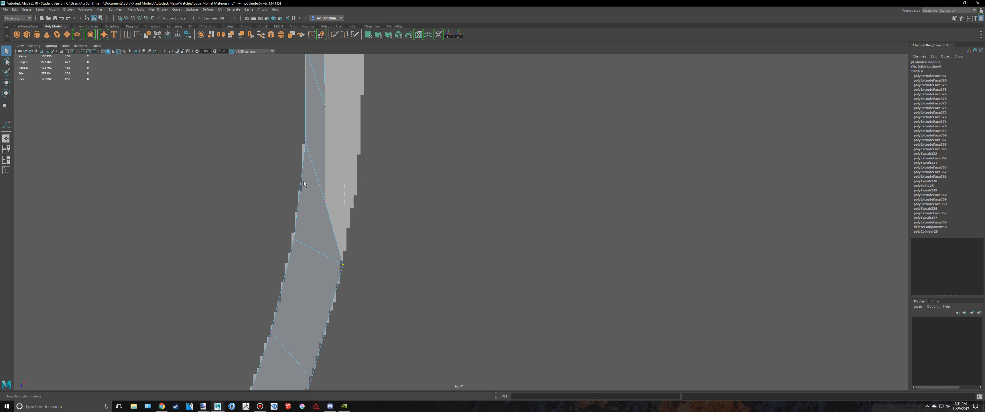
{"action": "key", "text": "w"}
{"action": "left_click_drag", "start_coordinate": [362, 239], "coordinate": [398, 196]}
{"action": "middle_click_drag", "start_coordinate": [393, 171], "coordinate": [370, 247], "text": "alt"}
{"action": "left_click", "coordinate": [260, 407]}
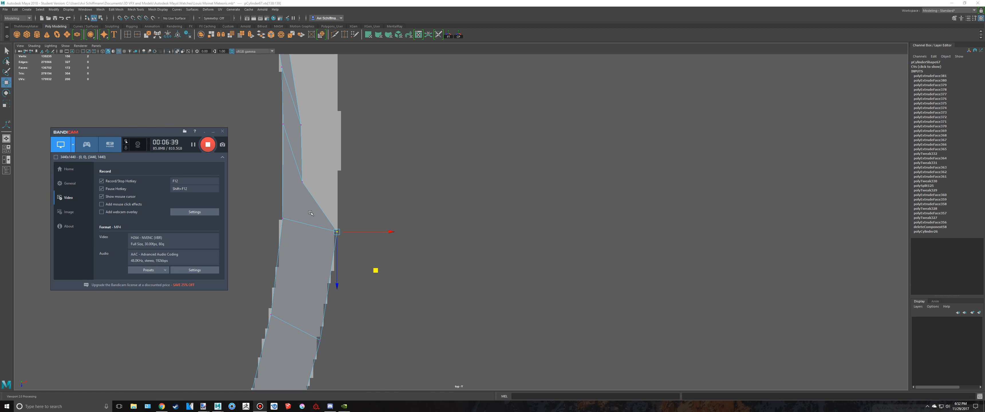
- Move the following two outer rim vertices, above the one just corrected, out onto the reference's outer edge
{"action": "scroll", "coordinate": [336, 205], "scroll_direction": "up", "scroll_amount": 3}
{"action": "middle_click_drag", "start_coordinate": [260, 186], "coordinate": [346, 148], "text": "alt"}
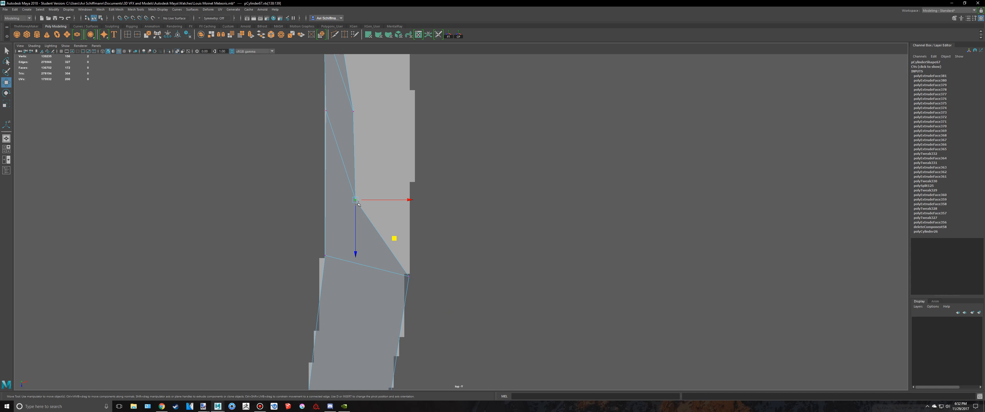
{"action": "left_click_drag", "start_coordinate": [391, 238], "coordinate": [454, 173]}
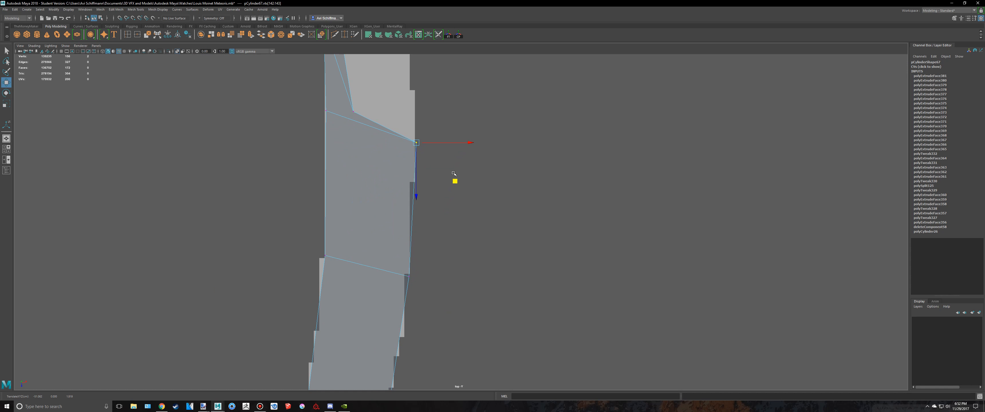
{"action": "middle_click_drag", "start_coordinate": [392, 116], "coordinate": [349, 218], "text": "alt"}
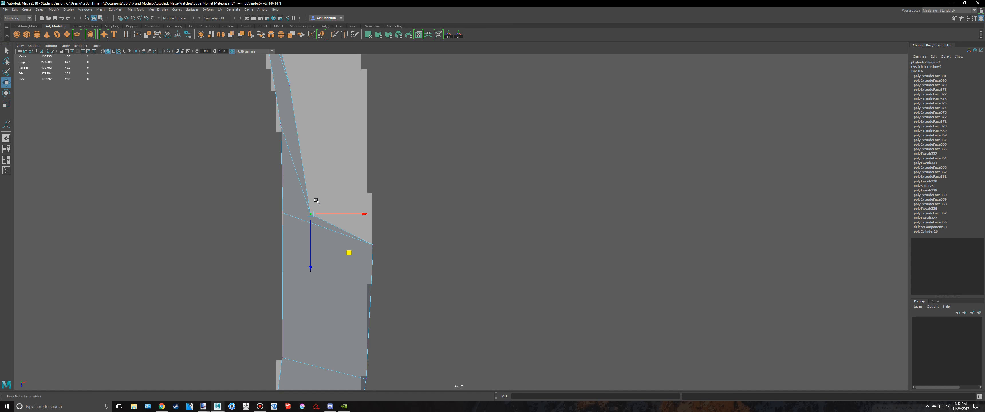
{"action": "middle_click_drag", "start_coordinate": [348, 251], "coordinate": [411, 264]}
- Move the last two outer vertices, up to the corner at the rim's open end, onto the reference's outer edge
{"action": "key", "text": "q"}
{"action": "key", "text": "w"}
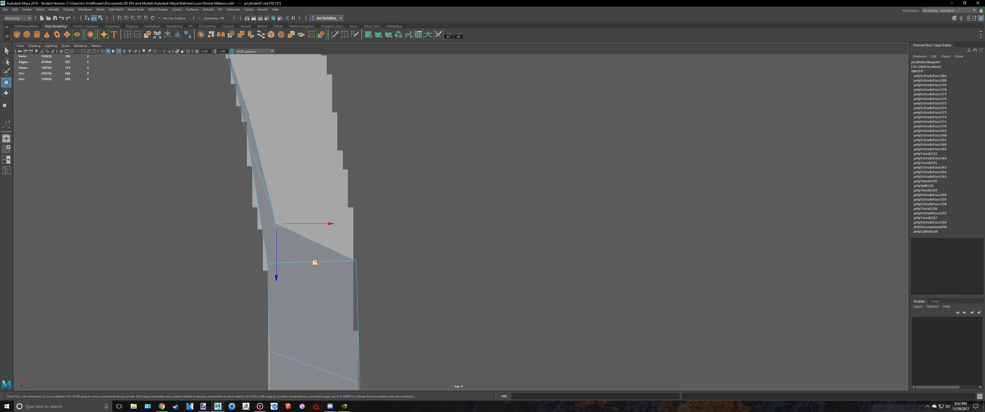
{"action": "middle_click_drag", "start_coordinate": [316, 259], "coordinate": [392, 248]}
{"action": "key", "text": "q"}
{"action": "left_click_drag", "start_coordinate": [253, 188], "coordinate": [273, 208]}
{"action": "key", "text": "w"}
{"action": "middle_click_drag", "start_coordinate": [304, 229], "coordinate": [365, 125]}
- Nudge the outer vertex at the rim's widest stretch so the outline follows the reference more smoothly
{"action": "scroll", "coordinate": [461, 220], "scroll_direction": "down", "scroll_amount": 5}
{"action": "scroll", "coordinate": [411, 188], "scroll_direction": "down", "scroll_amount": 5}
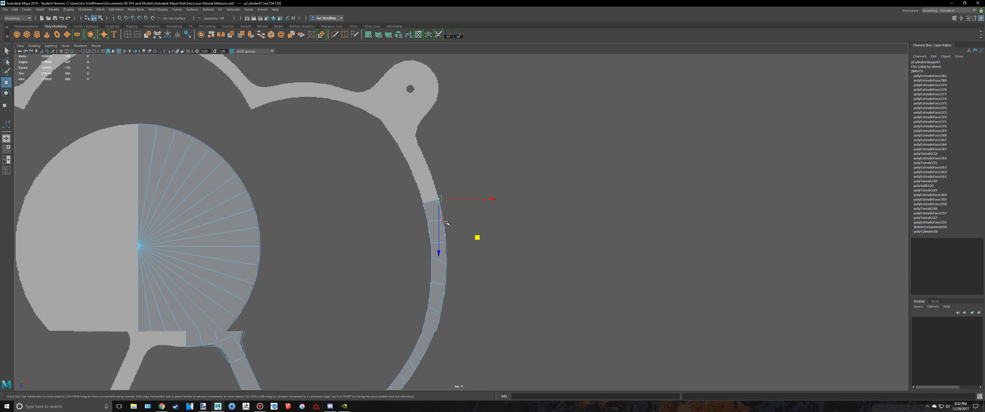
{"action": "scroll", "coordinate": [441, 296], "scroll_direction": "up", "scroll_amount": 5}
{"action": "left_click_drag", "start_coordinate": [453, 304], "coordinate": [428, 277]}
{"action": "scroll", "coordinate": [439, 294], "scroll_direction": "up", "scroll_amount": 3}
{"action": "left_click_drag", "start_coordinate": [467, 351], "coordinate": [466, 349]}
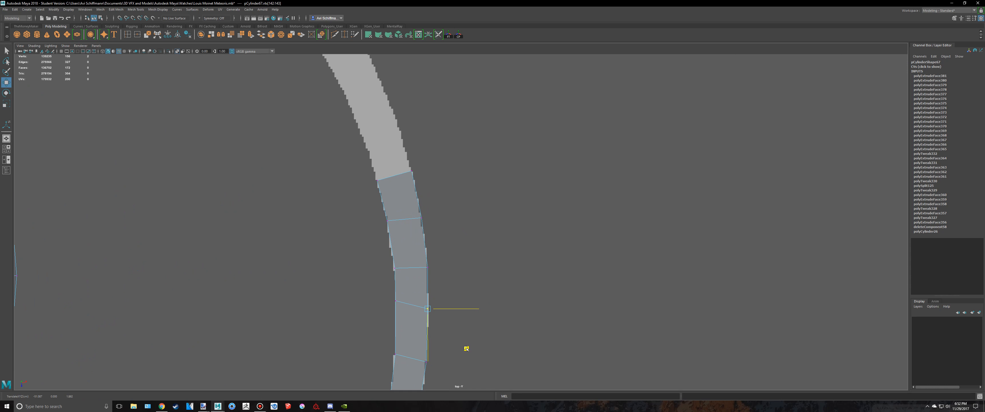
- Return the plate to object mode, check its shape in the perspective view and save the scene
{"action": "key", "text": "q"}
{"action": "key", "text": "space"}
{"action": "key", "text": "space"}
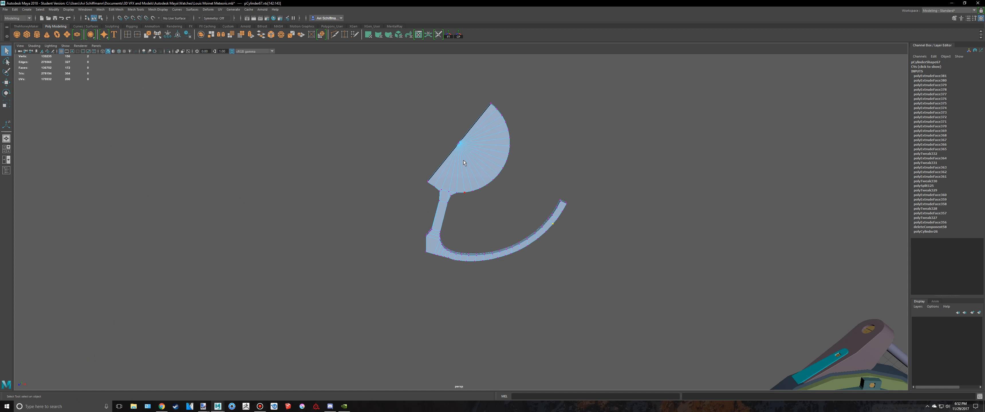
{"action": "right_click_drag", "start_coordinate": [464, 159], "coordinate": [515, 149]}
{"action": "left_click_drag", "start_coordinate": [638, 247], "coordinate": [591, 246], "text": "alt"}
{"action": "scroll", "coordinate": [592, 245], "scroll_direction": "down", "scroll_amount": 3}
{"action": "key", "text": "ctrl+s"}
{"action": "left_click", "coordinate": [480, 208]}
{"action": "scroll", "coordinate": [480, 206], "scroll_direction": "up", "scroll_amount": 3}
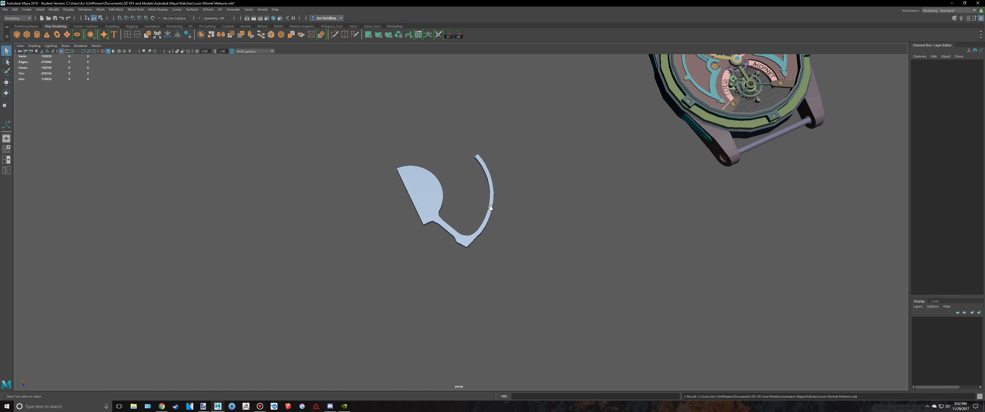
{"action": "left_click_drag", "start_coordinate": [486, 195], "coordinate": [475, 203], "text": "alt"}
- Select the face at the rim's open end in the top view and extrude it farther along the reference
{"action": "left_click", "coordinate": [415, 163]}
{"action": "key", "text": "space"}
{"action": "key", "text": "space"}
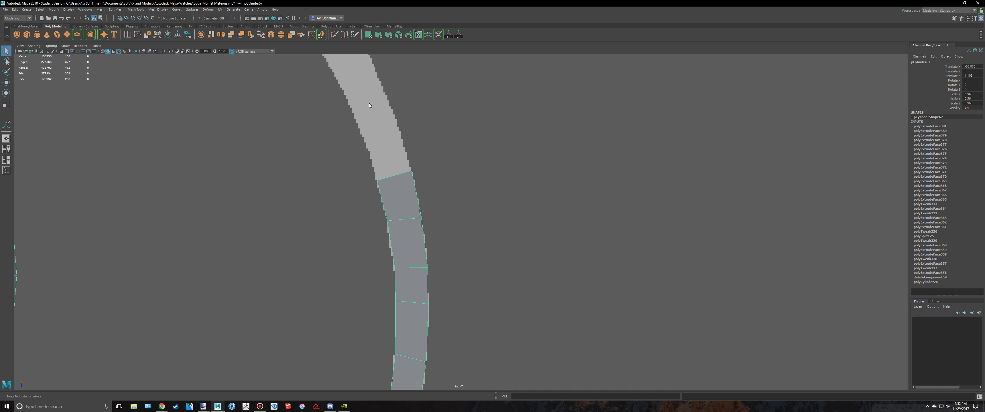
{"action": "middle_click_drag", "start_coordinate": [424, 166], "coordinate": [427, 254], "text": "alt"}
{"action": "scroll", "coordinate": [417, 259], "scroll_direction": "up", "scroll_amount": 1}
{"action": "right_click_drag", "start_coordinate": [387, 268], "coordinate": [388, 252]}
{"action": "scroll", "coordinate": [413, 275], "scroll_direction": "up", "scroll_amount": 3}
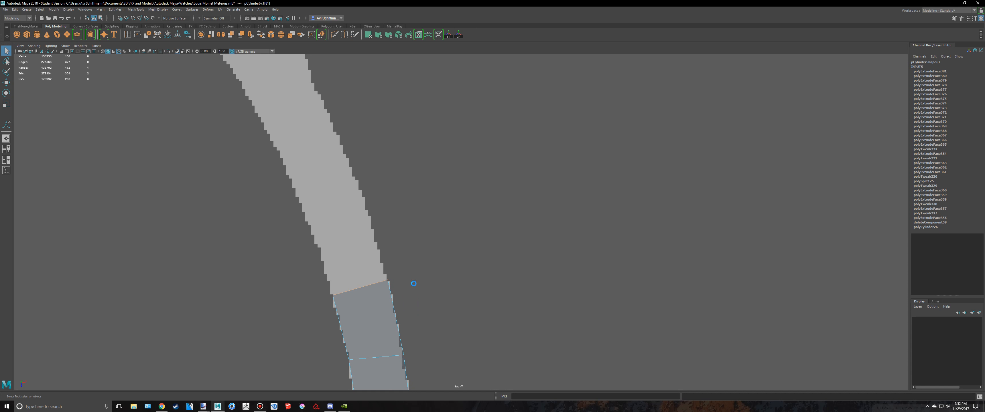
{"action": "key", "text": "ctrl+e"}
{"action": "left_click_drag", "start_coordinate": [351, 252], "coordinate": [316, 188]}
{"action": "scroll", "coordinate": [321, 193], "scroll_direction": "up", "scroll_amount": 2}
{"action": "middle_click_drag", "start_coordinate": [328, 203], "coordinate": [384, 249], "text": "alt"}
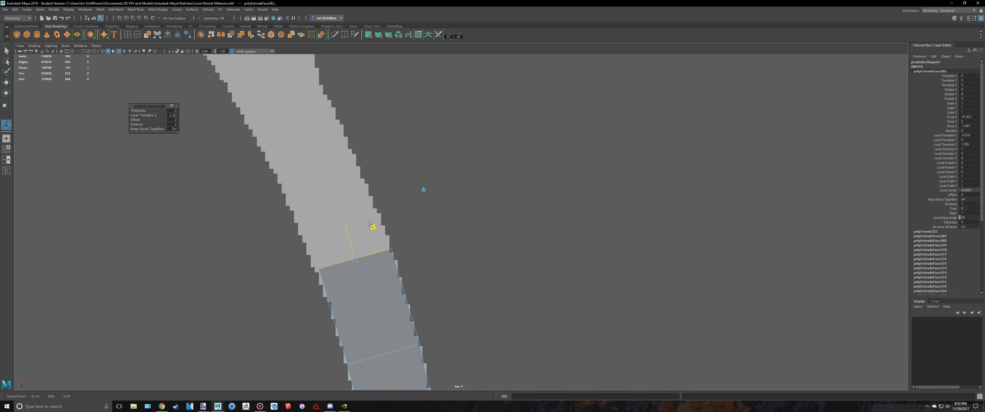
- Extrude the rim's end face in further segments up to the neck below the upper lug
{"action": "left_click_drag", "start_coordinate": [372, 226], "coordinate": [392, 196]}
{"action": "middle_click_drag", "start_coordinate": [392, 196], "coordinate": [419, 277], "text": "alt"}
{"action": "left_click_drag", "start_coordinate": [415, 263], "coordinate": [382, 184]}
{"action": "middle_click_drag", "start_coordinate": [382, 183], "coordinate": [405, 233], "text": "alt"}
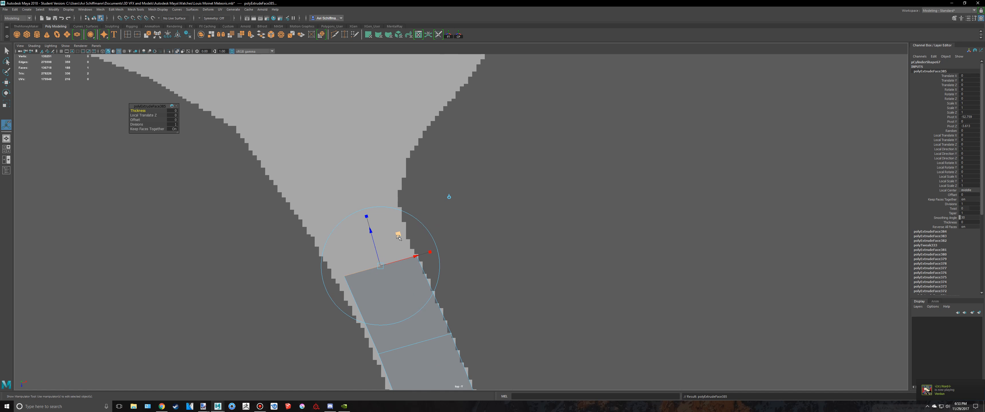
{"action": "left_click_drag", "start_coordinate": [397, 236], "coordinate": [399, 195]}
- Rotate the rim's end face slightly and shift it to line up with the reference neck
{"action": "scroll", "coordinate": [420, 195], "scroll_direction": "down", "scroll_amount": 5}
{"action": "scroll", "coordinate": [424, 201], "scroll_direction": "up", "scroll_amount": 4}
{"action": "scroll", "coordinate": [425, 202], "scroll_direction": "up", "scroll_amount": 2}
{"action": "scroll", "coordinate": [398, 191], "scroll_direction": "up", "scroll_amount": 2}
{"action": "key", "text": "e"}
{"action": "key", "text": "w"}
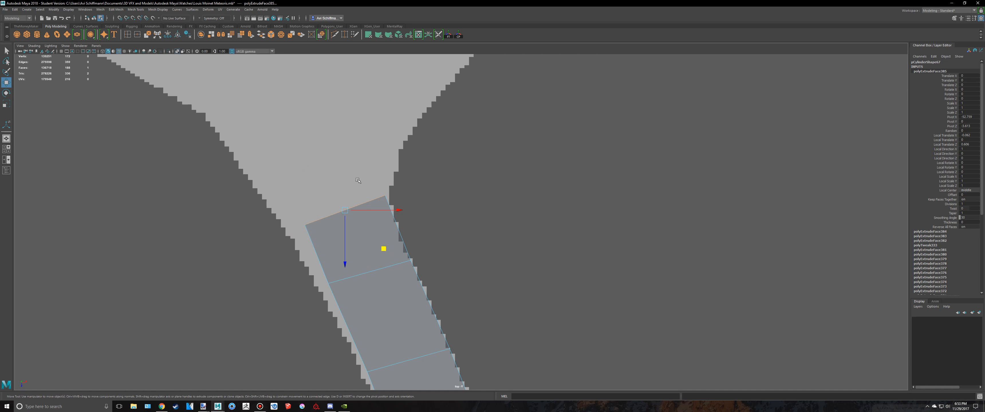
{"action": "left_click", "coordinate": [383, 242]}
{"action": "key", "text": "ctrl+z"}
{"action": "left_click_drag", "start_coordinate": [383, 249], "coordinate": [383, 250]}
- Move the end face's inner corner vertex and the inner vertex below it onto the reference's inner edge
{"action": "right_click_drag", "start_coordinate": [365, 226], "coordinate": [337, 227]}
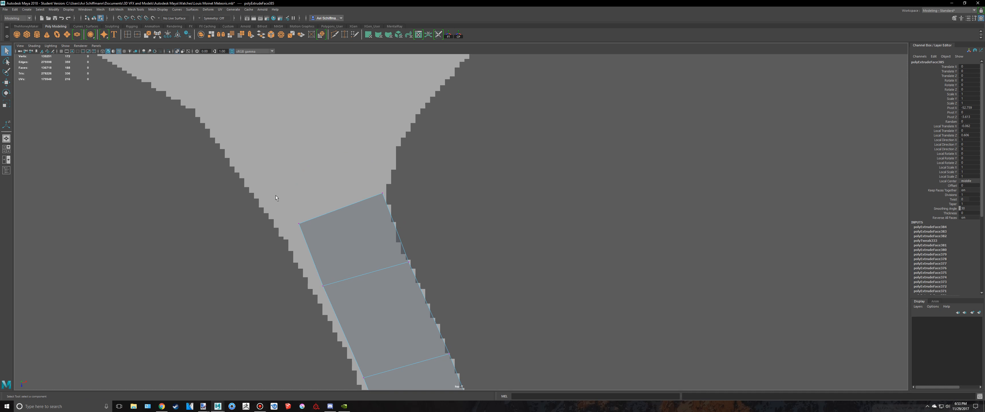
{"action": "left_click_drag", "start_coordinate": [288, 201], "coordinate": [320, 244]}
{"action": "scroll", "coordinate": [296, 264], "scroll_direction": "up", "scroll_amount": 3}
{"action": "left_click_drag", "start_coordinate": [280, 264], "coordinate": [252, 276]}
{"action": "middle_click_drag", "start_coordinate": [294, 342], "coordinate": [304, 255], "text": "alt"}
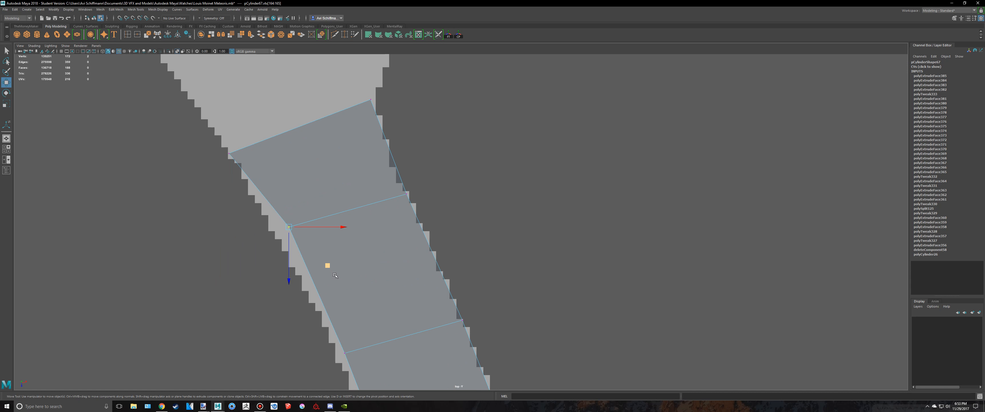
{"action": "left_click_drag", "start_coordinate": [328, 266], "coordinate": [312, 272]}
- Move the next two inner vertices farther down the rim onto the reference's inner edge
{"action": "middle_click_drag", "start_coordinate": [325, 325], "coordinate": [340, 199], "text": "alt"}
{"action": "key", "text": "q"}
{"action": "left_click_drag", "start_coordinate": [374, 274], "coordinate": [331, 187]}
{"action": "key", "text": "w"}
{"action": "left_click", "coordinate": [387, 267]}
{"action": "key", "text": "ctrl+z"}
{"action": "left_click_drag", "start_coordinate": [398, 267], "coordinate": [390, 270]}
{"action": "middle_click_drag", "start_coordinate": [405, 333], "coordinate": [396, 229], "text": "alt"}
{"action": "key", "text": "q"}
{"action": "key", "text": "w"}
{"action": "mouse_move", "coordinate": [422, 284]}
{"action": "left_mouse_down"}
{"action": "mouse_move", "coordinate": [369, 202]}
{"action": "mouse_move", "coordinate": [428, 279]}
{"action": "left_mouse_up"}
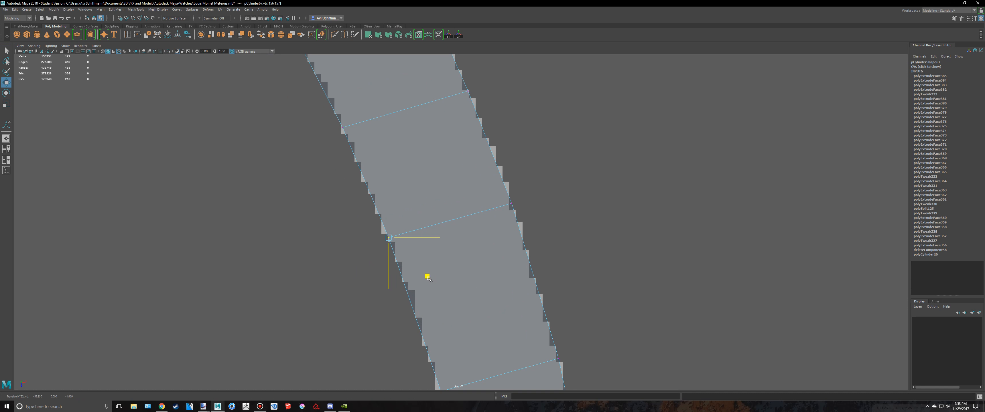
- Select the rim's end face again and extrude it one segment into the base of the lug
{"action": "scroll", "coordinate": [428, 275], "scroll_direction": "down", "scroll_amount": 5}
{"action": "scroll", "coordinate": [422, 231], "scroll_direction": "up", "scroll_amount": 2}
{"action": "middle_click_drag", "start_coordinate": [428, 231], "coordinate": [462, 386], "text": "alt"}
{"action": "scroll", "coordinate": [459, 375], "scroll_direction": "down", "scroll_amount": 2}
{"action": "scroll", "coordinate": [452, 325], "scroll_direction": "up", "scroll_amount": 4}
{"action": "key", "text": "q"}
{"action": "right_click_drag", "start_coordinate": [451, 284], "coordinate": [444, 283]}
{"action": "left_click", "coordinate": [445, 283]}
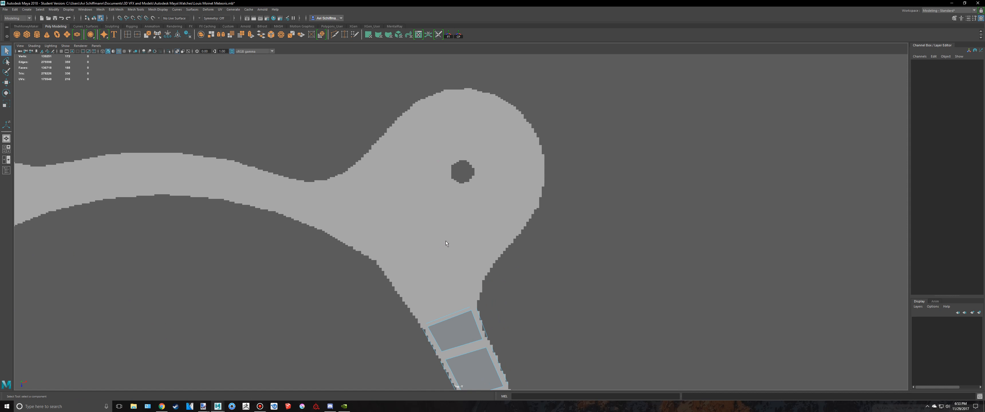
{"action": "right_click_drag", "start_coordinate": [453, 235], "coordinate": [453, 250]}
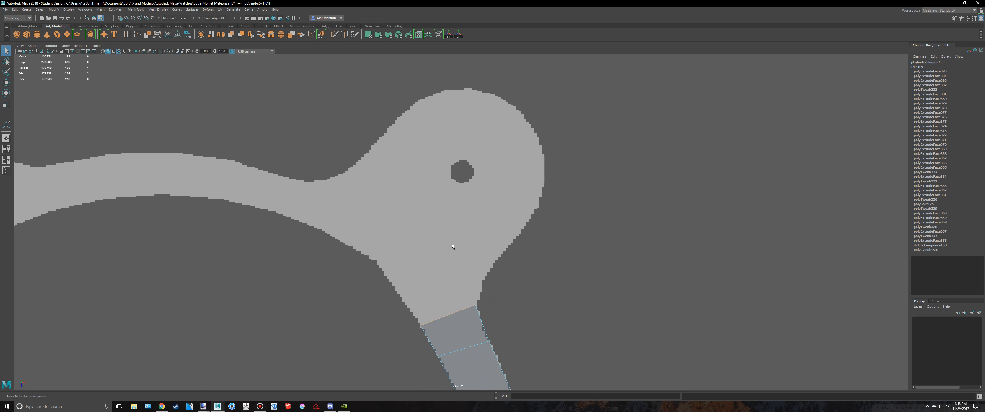
{"action": "scroll", "coordinate": [455, 206], "scroll_direction": "up", "scroll_amount": 4}
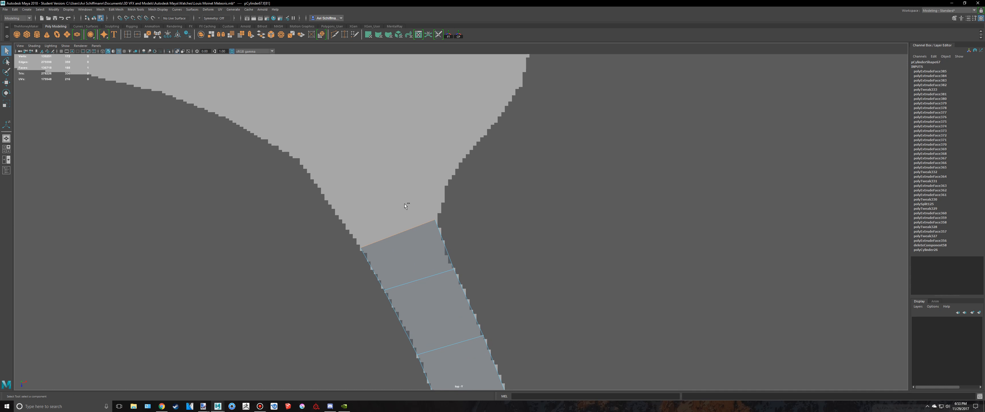
{"action": "key", "text": "ctrl+e"}
{"action": "left_click_drag", "start_coordinate": [411, 201], "coordinate": [384, 163]}
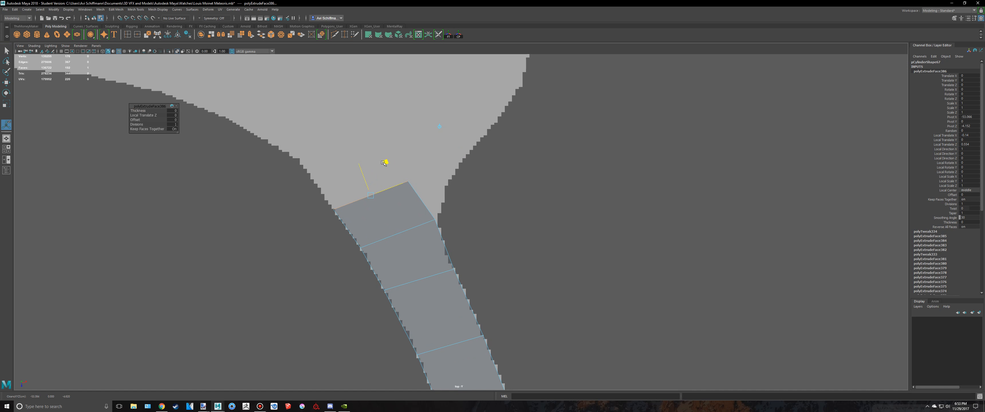
- Rotate the new end face to follow the inner curve and extrude another segment along it
{"action": "middle_click_drag", "start_coordinate": [384, 164], "coordinate": [453, 213], "text": "alt"}
{"action": "key", "text": "e"}
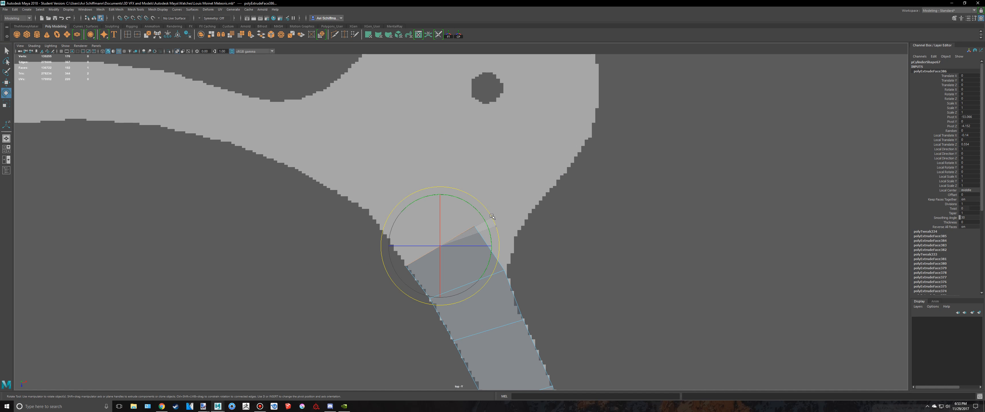
{"action": "key", "text": "w"}
{"action": "middle_click_drag", "start_coordinate": [478, 282], "coordinate": [452, 248]}
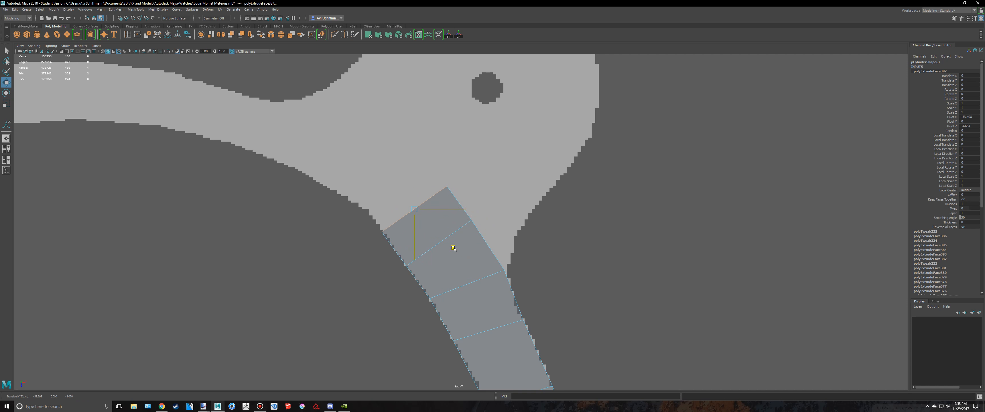
- Extrude the next segment along the lug's inner edge and rotate its end face toward the upper rim arm
{"action": "key", "text": "e"}
{"action": "key", "text": "ctrl+e"}
{"action": "key", "text": "w"}
{"action": "left_click_drag", "start_coordinate": [425, 217], "coordinate": [448, 239]}
{"action": "middle_click_drag", "start_coordinate": [452, 244], "coordinate": [473, 249]}
{"action": "scroll", "coordinate": [472, 249], "scroll_direction": "up", "scroll_amount": 2}
{"action": "key", "text": "e"}
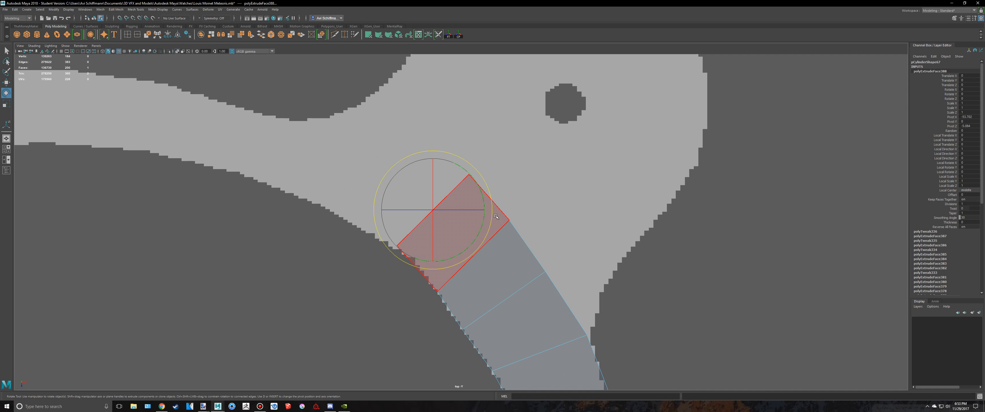
{"action": "left_click_drag", "start_coordinate": [494, 207], "coordinate": [494, 209]}
- Extrude the end face in further segments around the inner bend until it reaches the start of the upper rim arm
{"action": "key", "text": "w"}
{"action": "middle_click_drag", "start_coordinate": [471, 247], "coordinate": [376, 197]}
{"action": "key", "text": "ctrl+e"}
{"action": "key", "text": "ctrl+e"}
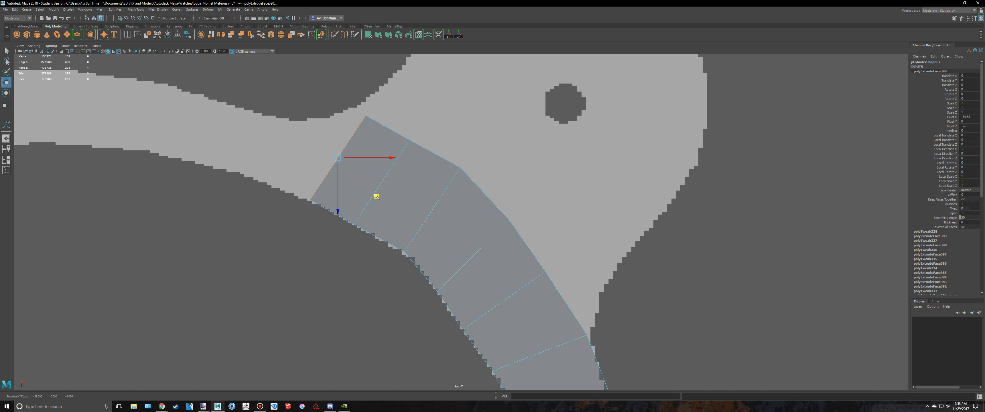
{"action": "key", "text": "ctrl+e"}
{"action": "left_click", "coordinate": [377, 197]}
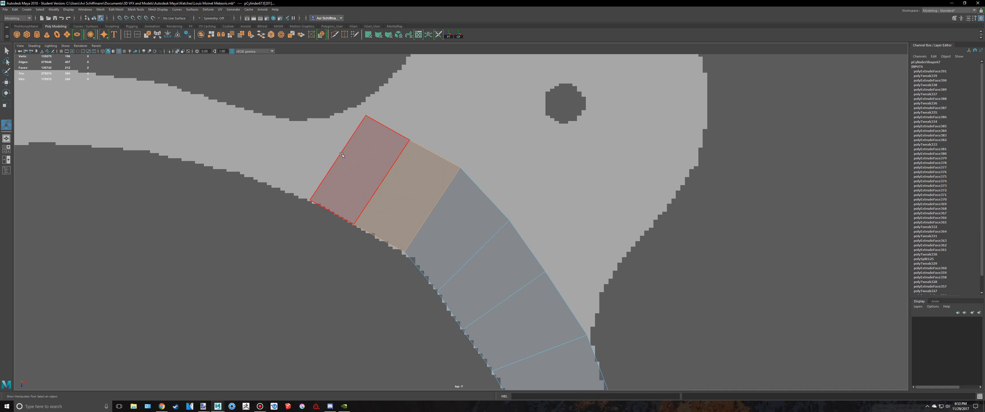
{"action": "key", "text": "ctrl+z"}
{"action": "middle_click_drag", "start_coordinate": [334, 129], "coordinate": [265, 102]}
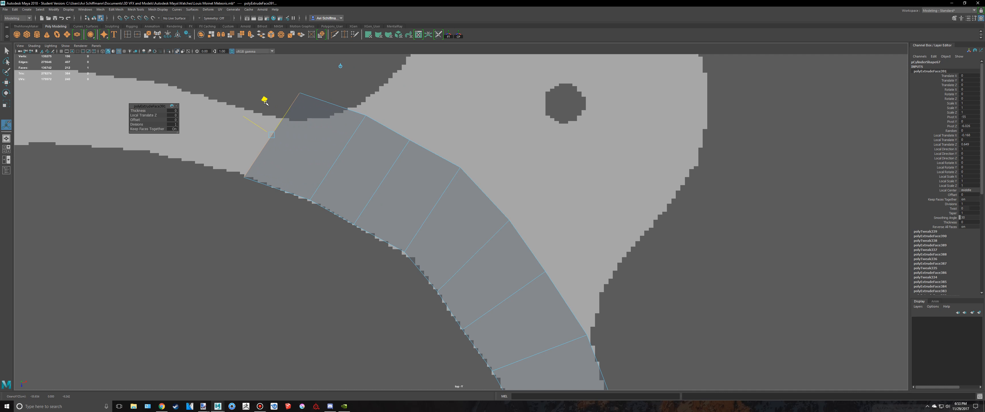
{"action": "left_click_drag", "start_coordinate": [271, 104], "coordinate": [274, 105]}
- Move the end segment's protruding outer corner vertex down onto the reference's upper edge
{"action": "key", "text": "q"}
{"action": "right_click_drag", "start_coordinate": [324, 130], "coordinate": [297, 129]}
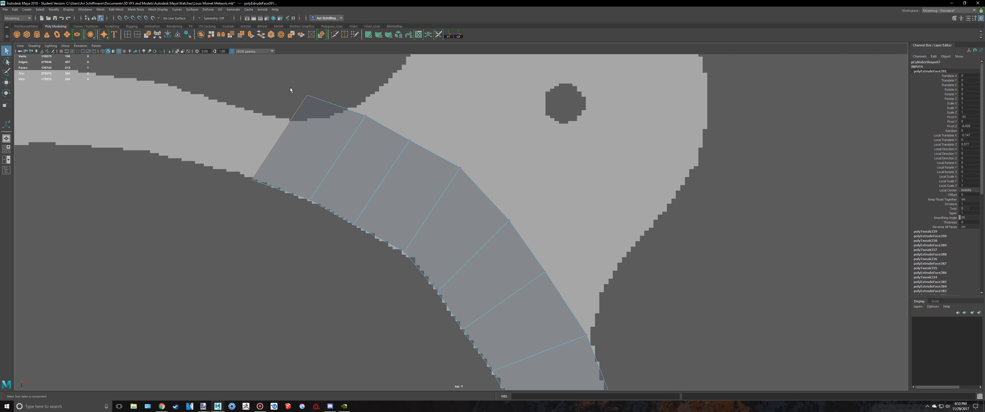
{"action": "left_click_drag", "start_coordinate": [290, 88], "coordinate": [328, 114]}
{"action": "key", "text": "w"}
{"action": "middle_click_drag", "start_coordinate": [343, 139], "coordinate": [329, 157]}
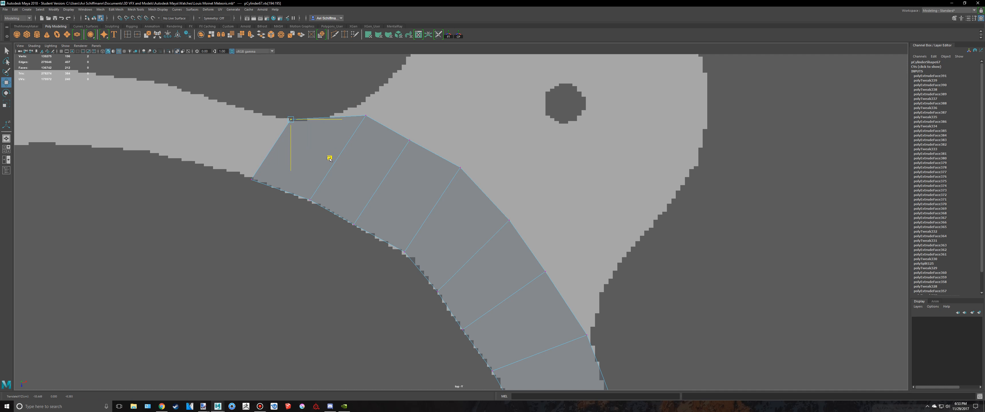
- Move an inner vertex just below the lug's neck onto the reference's inner edge
{"action": "scroll", "coordinate": [401, 249], "scroll_direction": "up", "scroll_amount": 2}
{"action": "middle_click_drag", "start_coordinate": [457, 316], "coordinate": [446, 224], "text": "alt"}
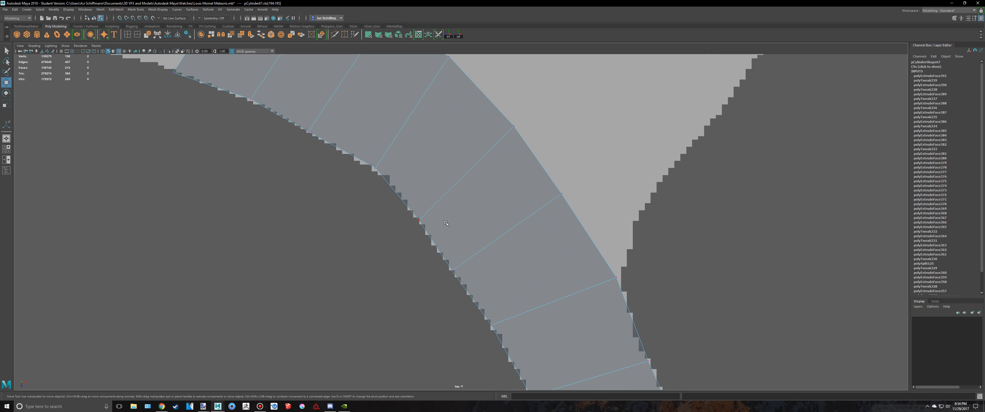
{"action": "middle_click_drag", "start_coordinate": [482, 280], "coordinate": [467, 235], "text": "alt"}
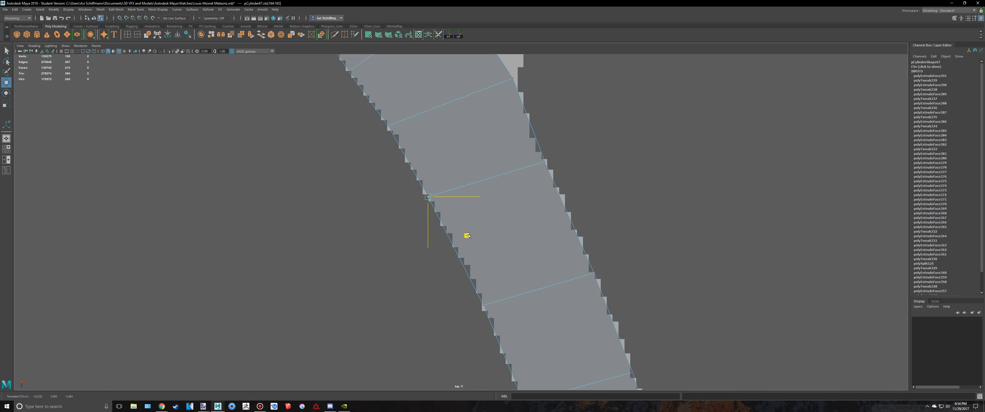
{"action": "middle_click_drag", "start_coordinate": [370, 137], "coordinate": [386, 236], "text": "alt"}
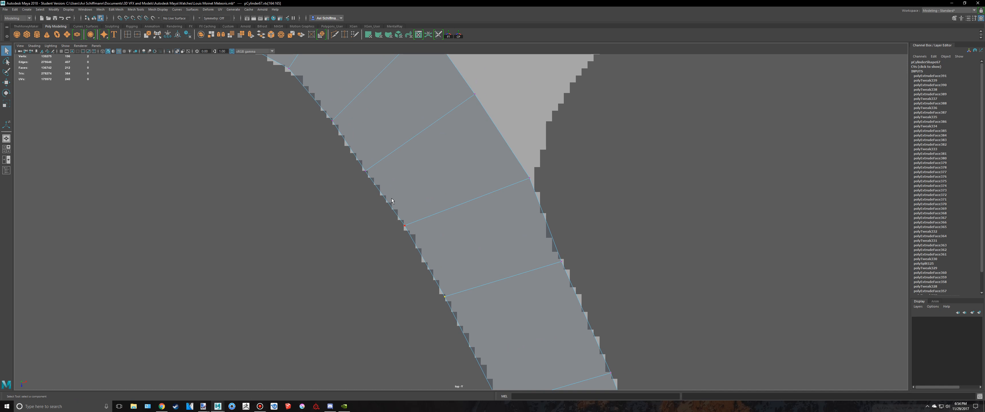
- Move the inner vertices around the bend below the lug onto the reference's inner edge
{"action": "key", "text": "w"}
{"action": "left_click_drag", "start_coordinate": [374, 189], "coordinate": [405, 210]}
{"action": "middle_click_drag", "start_coordinate": [405, 210], "coordinate": [415, 273], "text": "alt"}
{"action": "key", "text": "q"}
{"action": "middle_click_drag", "start_coordinate": [333, 153], "coordinate": [396, 209], "text": "alt"}
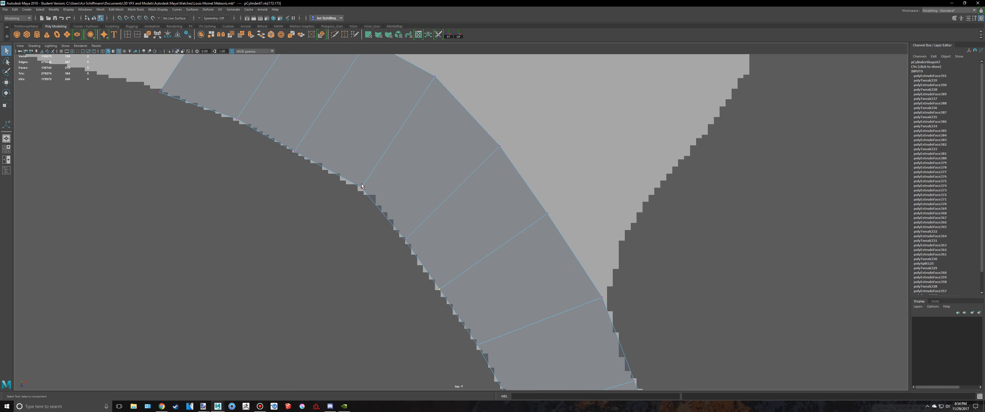
{"action": "left_click_drag", "start_coordinate": [381, 217], "coordinate": [383, 218]}
{"action": "key", "text": "w"}
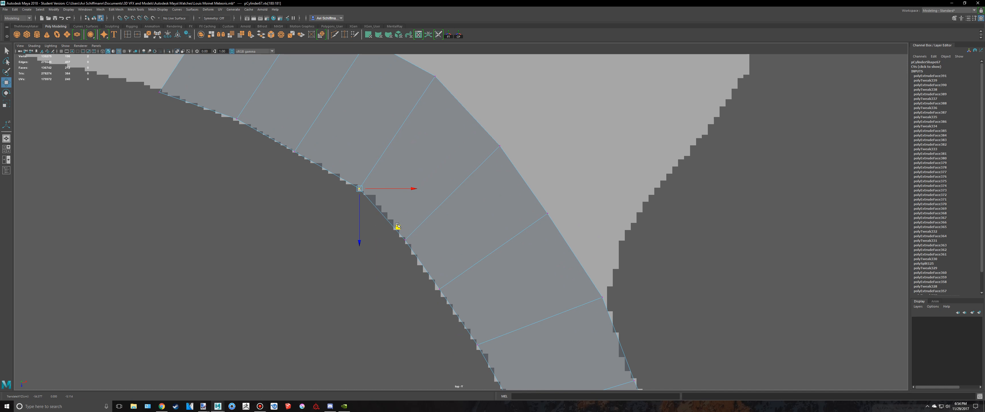
{"action": "left_click_drag", "start_coordinate": [288, 148], "coordinate": [300, 159]}
{"action": "left_click_drag", "start_coordinate": [333, 190], "coordinate": [333, 188]}
- Shift the second outer vertex from the band's end inward in line with its segment, and pull the lug-neck vertex inward
{"action": "middle_click_drag", "start_coordinate": [389, 77], "coordinate": [400, 190], "text": "alt"}
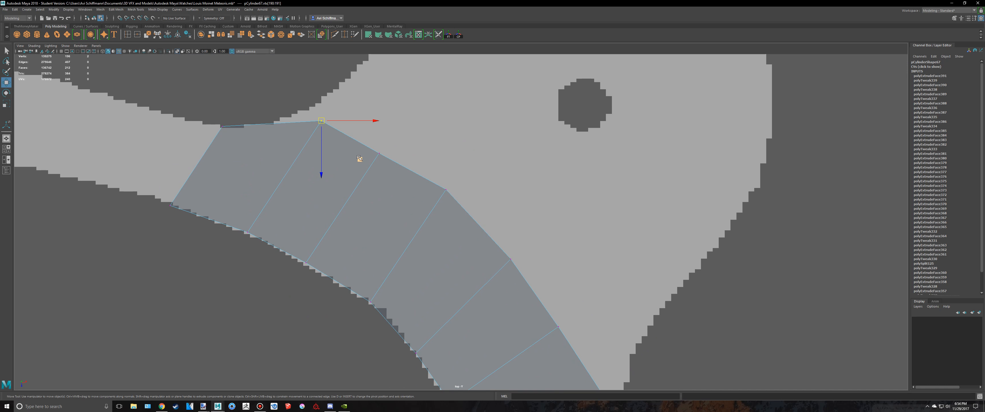
{"action": "middle_click_drag", "start_coordinate": [359, 158], "coordinate": [323, 187]}
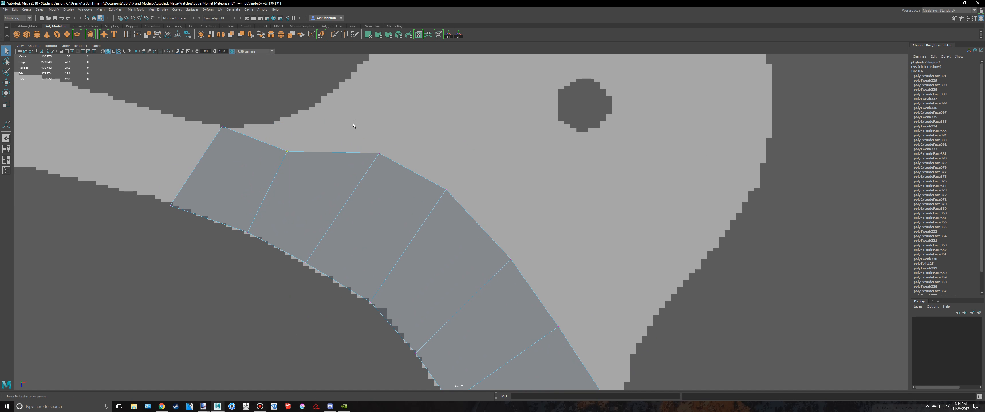
{"action": "left_click_drag", "start_coordinate": [368, 143], "coordinate": [391, 166]}
{"action": "key", "text": "w"}
{"action": "middle_click_drag", "start_coordinate": [545, 264], "coordinate": [471, 152], "text": "alt"}
{"action": "middle_click_drag", "start_coordinate": [527, 283], "coordinate": [486, 203], "text": "alt"}
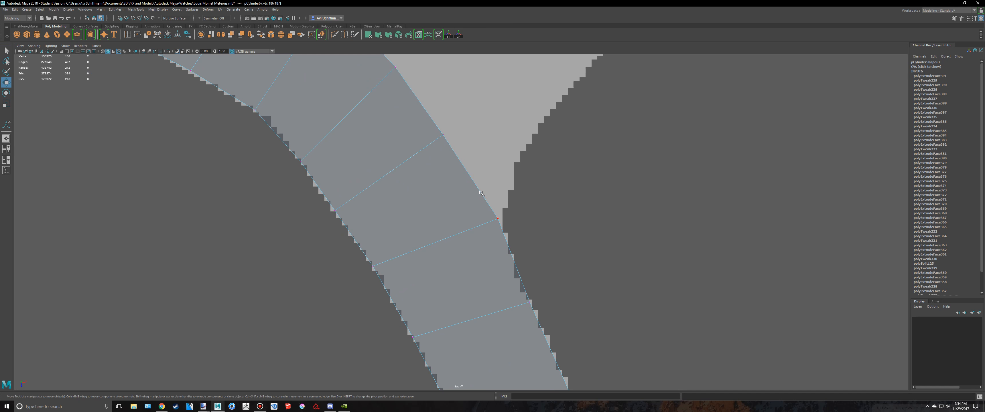
{"action": "middle_click_drag", "start_coordinate": [538, 264], "coordinate": [526, 263]}
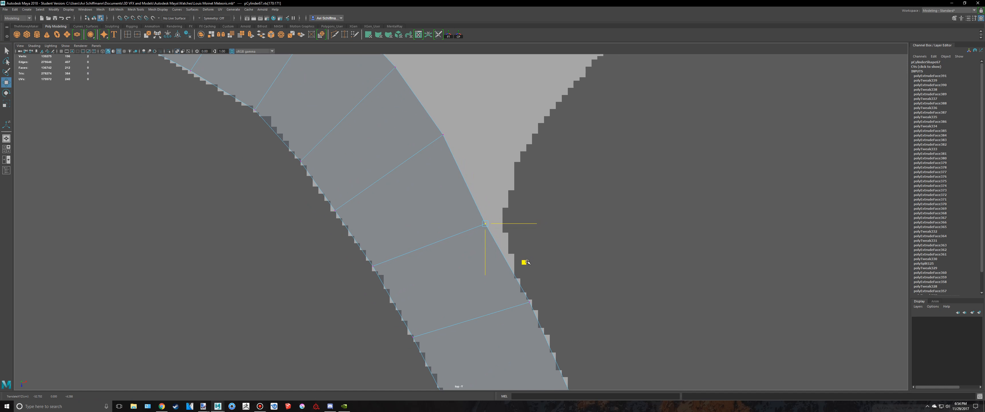
- Adjust the outer vertices just above the lug's neck so that side of the band follows an even curve
{"action": "left_click", "coordinate": [452, 148]}
{"action": "key", "text": "w"}
{"action": "middle_click_drag", "start_coordinate": [451, 148], "coordinate": [463, 152]}
{"action": "key", "text": "q"}
{"action": "middle_click_drag", "start_coordinate": [426, 101], "coordinate": [419, 151], "text": "alt"}
{"action": "key", "text": "w"}
{"action": "middle_click_drag", "start_coordinate": [404, 125], "coordinate": [460, 220], "text": "alt"}
{"action": "key", "text": "q"}
{"action": "left_click_drag", "start_coordinate": [376, 120], "coordinate": [394, 143]}
{"action": "key", "text": "w"}
{"action": "left_click_drag", "start_coordinate": [425, 168], "coordinate": [414, 190]}
{"action": "key", "text": "w"}
- Nudge the remaining outer vertices across the lug's base into a smooth curve toward the band's end
{"action": "left_click_drag", "start_coordinate": [297, 76], "coordinate": [341, 154]}
{"action": "scroll", "coordinate": [341, 153], "scroll_direction": "down", "scroll_amount": 5}
{"action": "scroll", "coordinate": [424, 180], "scroll_direction": "up", "scroll_amount": 5}
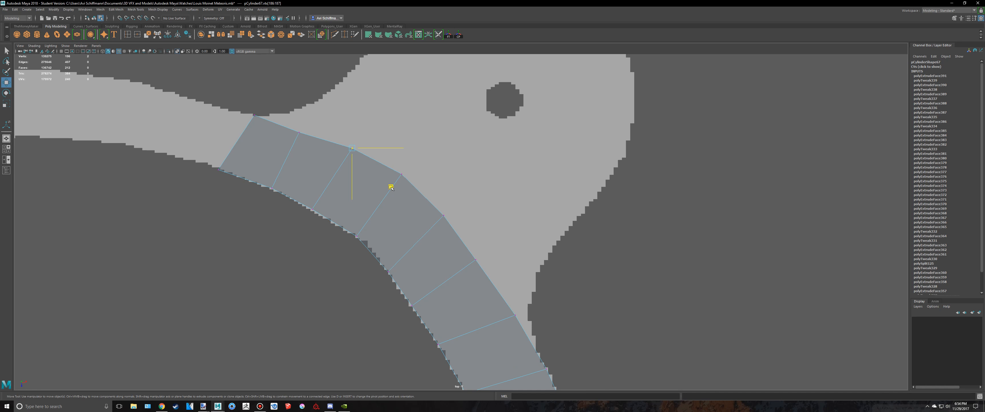
{"action": "left_click_drag", "start_coordinate": [390, 187], "coordinate": [390, 190]}
{"action": "left_click", "coordinate": [417, 200]}
{"action": "key", "text": "w"}
{"action": "middle_click_drag", "start_coordinate": [440, 213], "coordinate": [437, 218]}
{"action": "left_click", "coordinate": [435, 208]}
{"action": "key", "text": "w"}
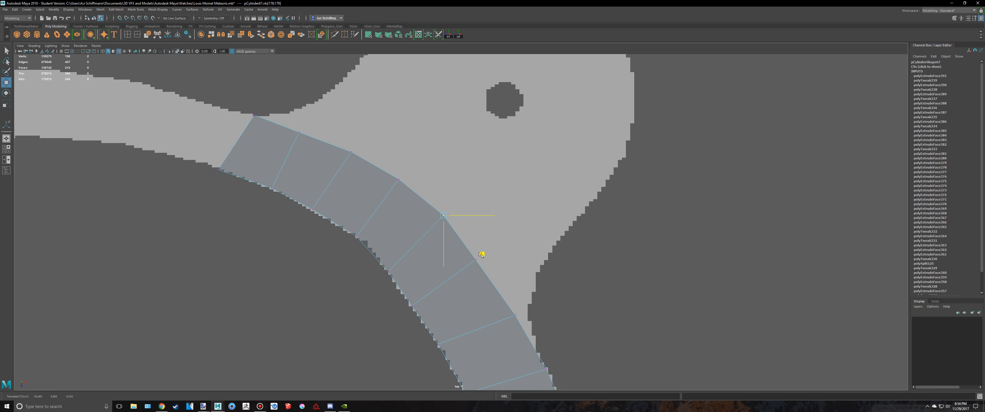
- Return the plate to object mode in the perspective view and save the scene, accepting the student version notice
{"action": "key", "text": "space"}
{"action": "key", "text": "q"}
{"action": "key", "text": "space"}
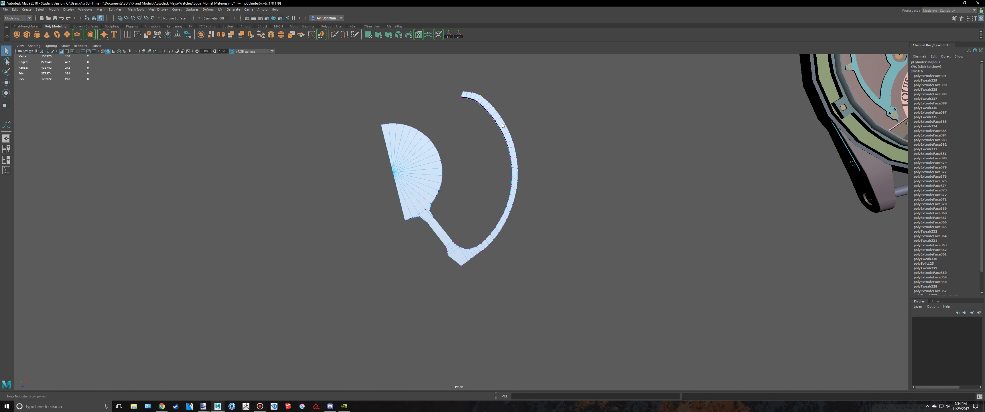
{"action": "right_click_drag", "start_coordinate": [502, 125], "coordinate": [551, 108]}
{"action": "left_click", "coordinate": [552, 109]}
{"action": "scroll", "coordinate": [552, 109], "scroll_direction": "down", "scroll_amount": 4}
{"action": "left_click_drag", "start_coordinate": [554, 113], "coordinate": [528, 115], "text": "alt"}
{"action": "scroll", "coordinate": [491, 180], "scroll_direction": "up", "scroll_amount": 4}
{"action": "key", "text": "ctrl+s"}
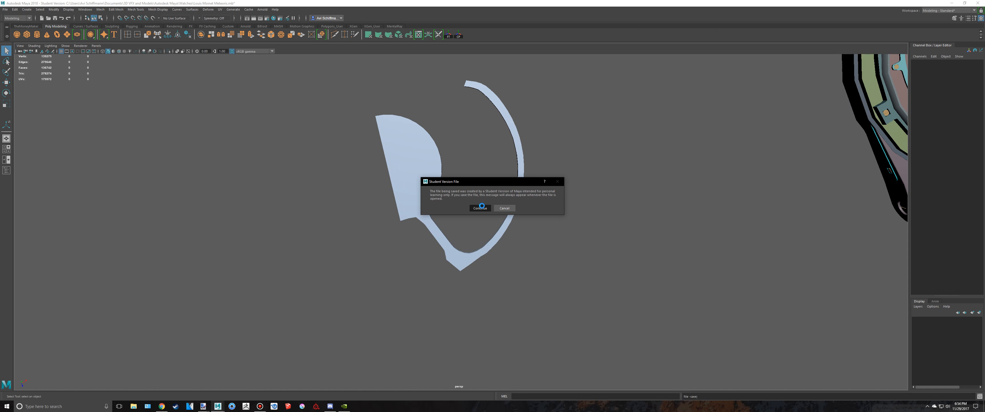
{"action": "left_click", "coordinate": [481, 207]}
- Select the band's end face at the start of the upper rim arm, with the perspective view shaded to check it
{"action": "middle_click_drag", "start_coordinate": [452, 162], "coordinate": [421, 216], "text": "alt"}
{"action": "left_click", "coordinate": [359, 177]}
{"action": "key", "text": "space"}
{"action": "key", "text": "space"}
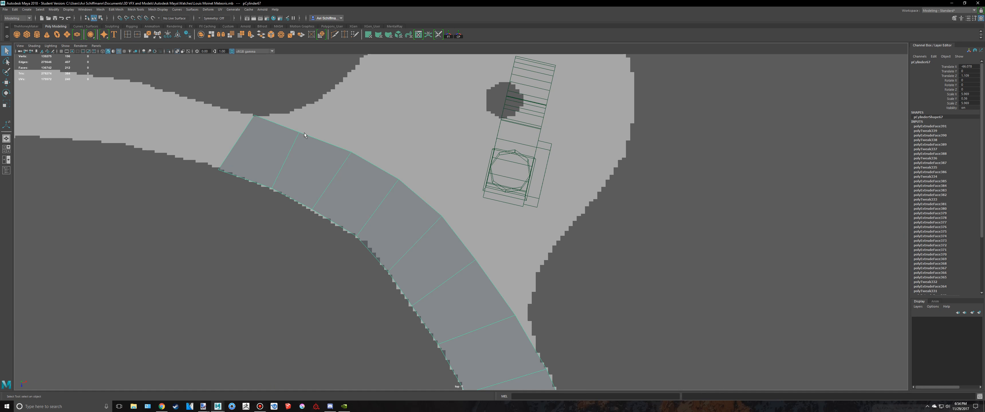
{"action": "scroll", "coordinate": [198, 118], "scroll_direction": "up", "scroll_amount": 1}
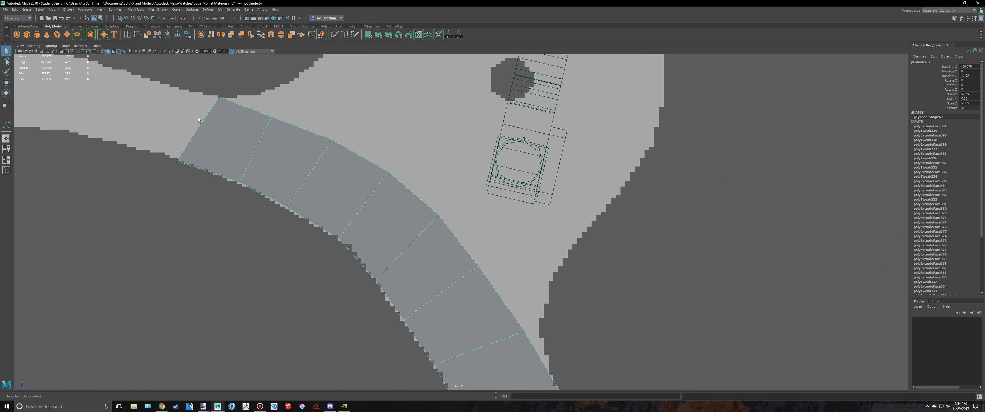
{"action": "right_click_drag", "start_coordinate": [203, 131], "coordinate": [204, 153]}
{"action": "middle_click_drag", "start_coordinate": [329, 146], "coordinate": [551, 217], "text": "alt"}
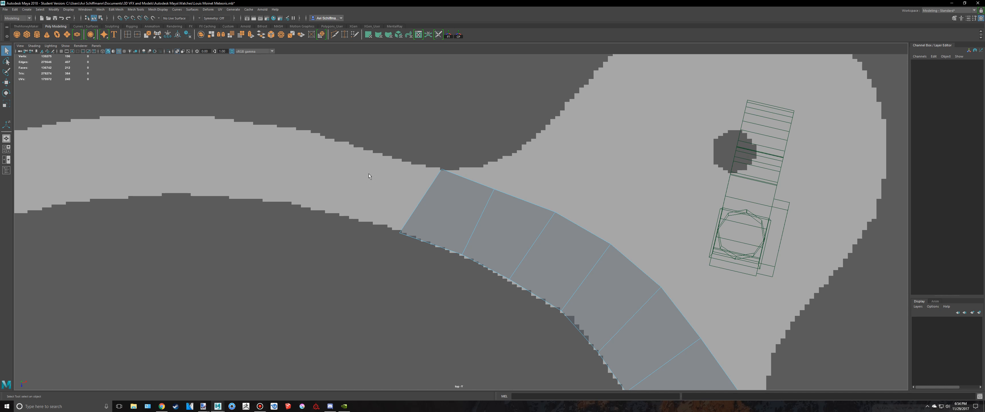
{"action": "left_click_drag", "start_coordinate": [436, 209], "coordinate": [447, 213]}
{"action": "key", "text": "space"}
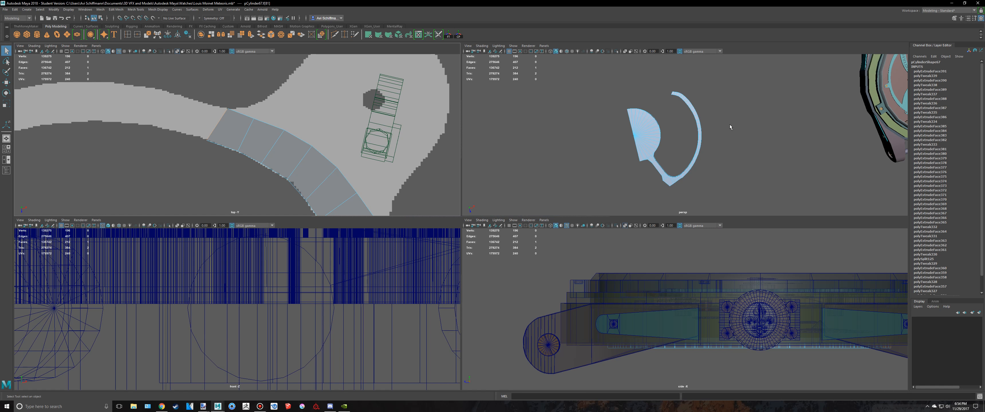
{"action": "scroll", "coordinate": [705, 134], "scroll_direction": "down", "scroll_amount": 10}
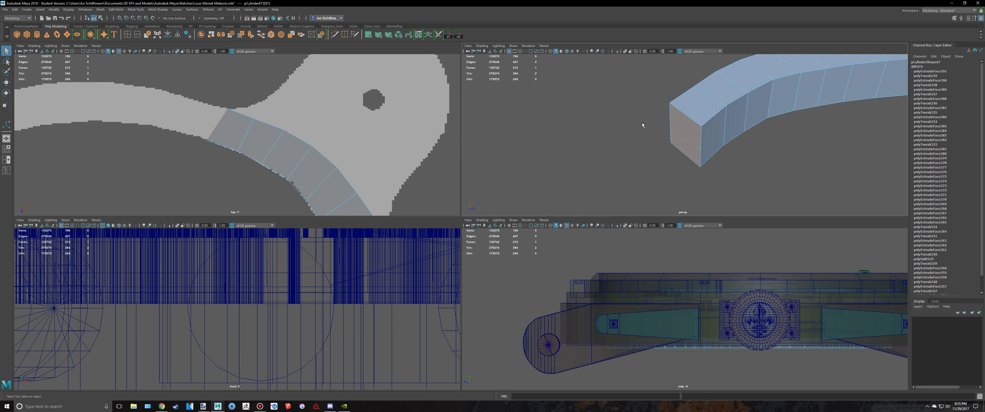
{"action": "scroll", "coordinate": [684, 139], "scroll_direction": "down", "scroll_amount": 4}
{"action": "key", "text": "5"}
{"action": "left_click_drag", "start_coordinate": [751, 134], "coordinate": [835, 155], "text": "alt"}
{"action": "scroll", "coordinate": [836, 155], "scroll_direction": "up", "scroll_amount": 6}
- Extrude the end face one segment into the upper arm and rotate it square to the reference's edges
{"action": "key", "text": "space"}
{"action": "middle_click_drag", "start_coordinate": [439, 193], "coordinate": [580, 237], "text": "alt"}
{"action": "key", "text": "ctrl+e"}
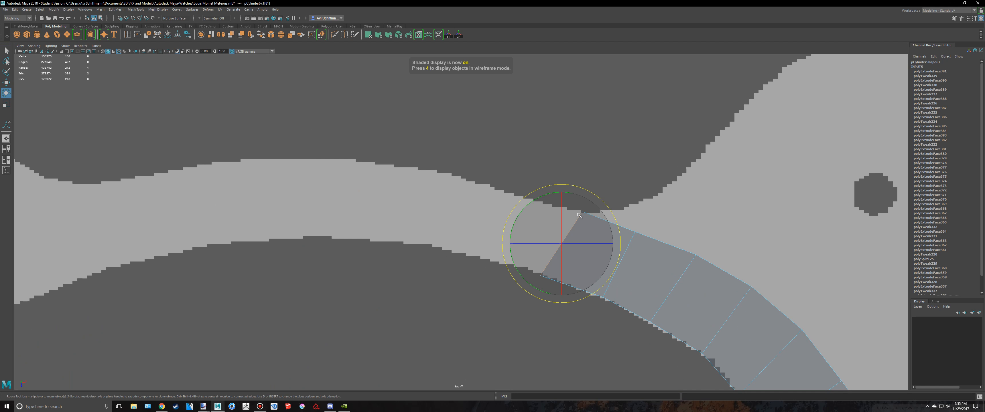
{"action": "key", "text": "w"}
{"action": "scroll", "coordinate": [512, 255], "scroll_direction": "down", "scroll_amount": 5}
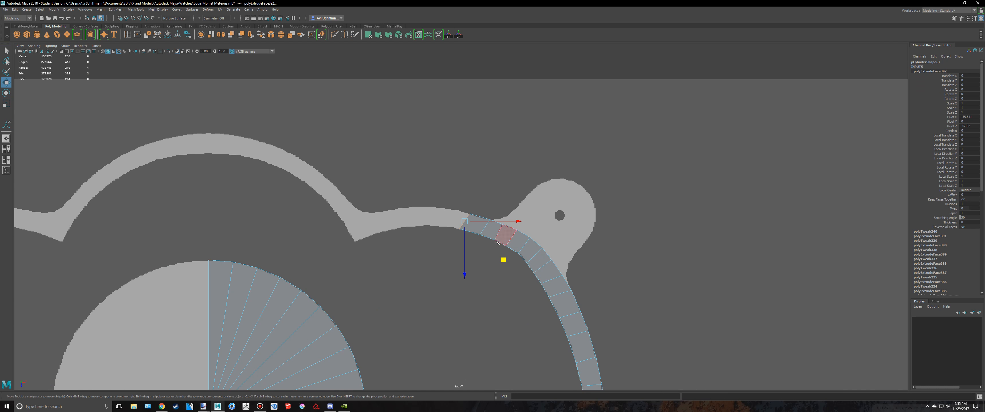
{"action": "scroll", "coordinate": [547, 221], "scroll_direction": "up", "scroll_amount": 10}
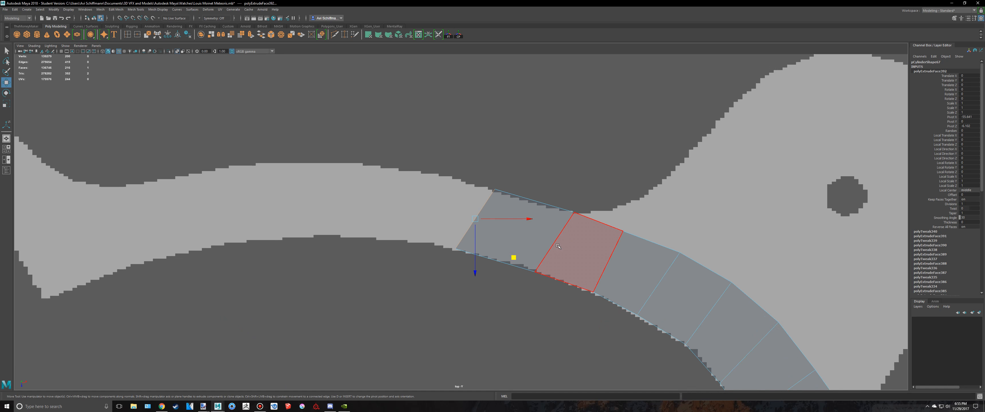
{"action": "key", "text": "e"}
{"action": "left_click_drag", "start_coordinate": [546, 221], "coordinate": [544, 200]}
- Extrude the end face in successive segments along the upper rim arm toward the corner of the large arch
{"action": "key", "text": "ctrl+e"}
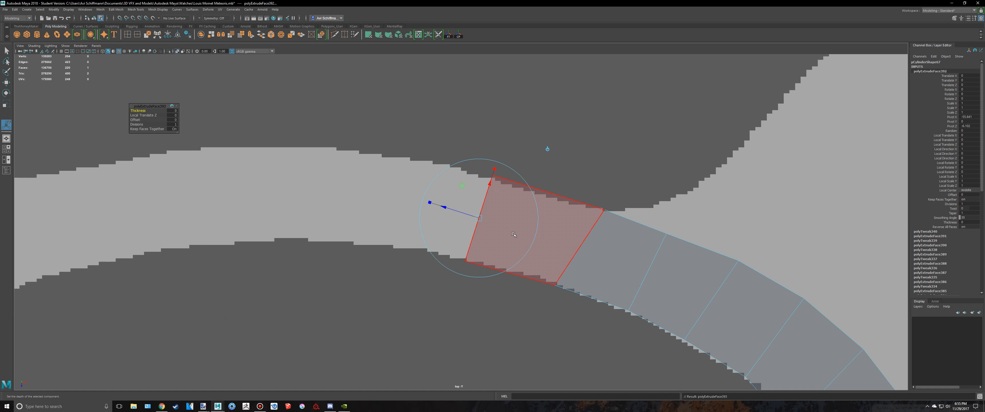
{"action": "left_click_drag", "start_coordinate": [465, 180], "coordinate": [395, 165]}
{"action": "middle_click_drag", "start_coordinate": [396, 165], "coordinate": [533, 212], "text": "alt"}
{"action": "key", "text": "ctrl+e"}
{"action": "left_click_drag", "start_coordinate": [533, 209], "coordinate": [366, 193]}
{"action": "key", "text": "ctrl+e"}
{"action": "middle_click_drag", "start_coordinate": [366, 193], "coordinate": [534, 208], "text": "alt"}
{"action": "key", "text": "ctrl+e"}
{"action": "left_click_drag", "start_coordinate": [534, 207], "coordinate": [339, 232]}
{"action": "key", "text": "ctrl+e"}
- Extrude short segments through the corner where the rim arm meets the large arch
{"action": "middle_click_drag", "start_coordinate": [339, 234], "coordinate": [537, 269], "text": "alt"}
{"action": "key", "text": "ctrl+e"}
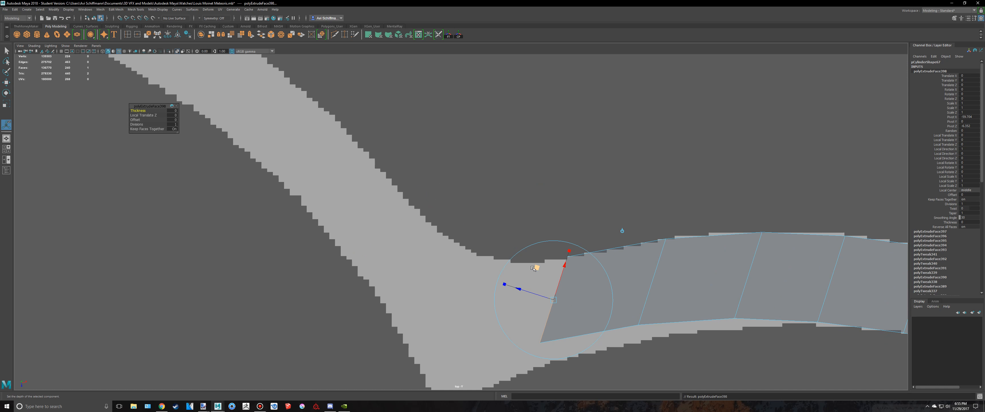
{"action": "left_click_drag", "start_coordinate": [537, 269], "coordinate": [427, 253]}
{"action": "key", "text": "ctrl+e"}
{"action": "key", "text": "ctrl+e"}
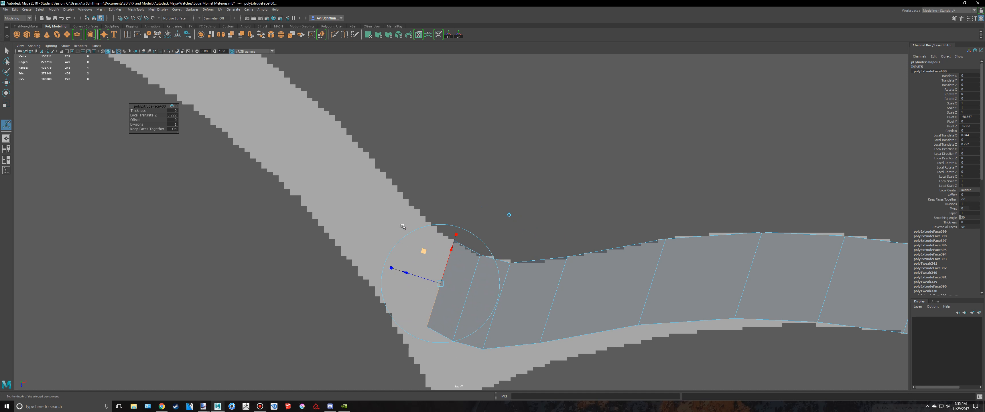
- Extrude the end face from the corner in further segments up the lower part of the large arch
{"action": "middle_click_drag", "start_coordinate": [403, 227], "coordinate": [506, 296], "text": "alt"}
{"action": "left_click_drag", "start_coordinate": [515, 306], "coordinate": [404, 199]}
{"action": "key", "text": "ctrl+e"}
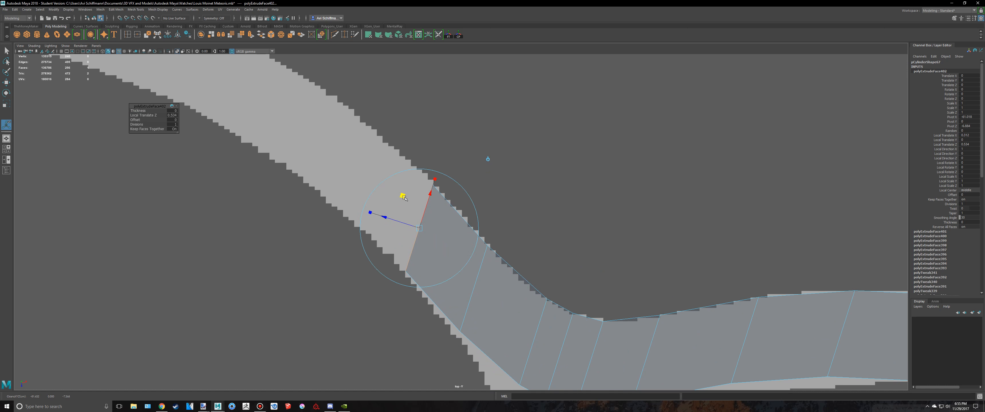
{"action": "middle_click_drag", "start_coordinate": [403, 198], "coordinate": [502, 273], "text": "alt"}
{"action": "left_click_drag", "start_coordinate": [501, 272], "coordinate": [385, 180]}
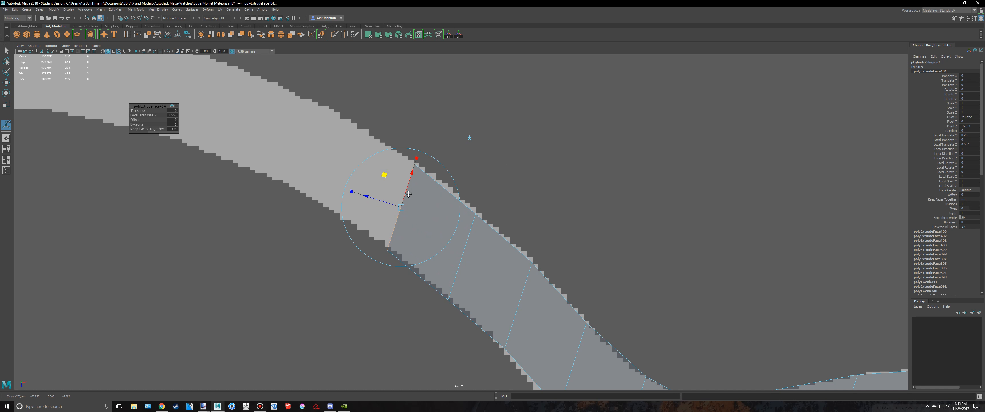
- Continue extruding the end face up the arch's upper flank, following the reference's outer edge
{"action": "middle_click_drag", "start_coordinate": [409, 195], "coordinate": [507, 279], "text": "alt"}
{"action": "key", "text": "ctrl+e"}
{"action": "left_click_drag", "start_coordinate": [451, 229], "coordinate": [355, 186]}
{"action": "key", "text": "ctrl+e"}
{"action": "middle_click_drag", "start_coordinate": [382, 200], "coordinate": [478, 250], "text": "alt"}
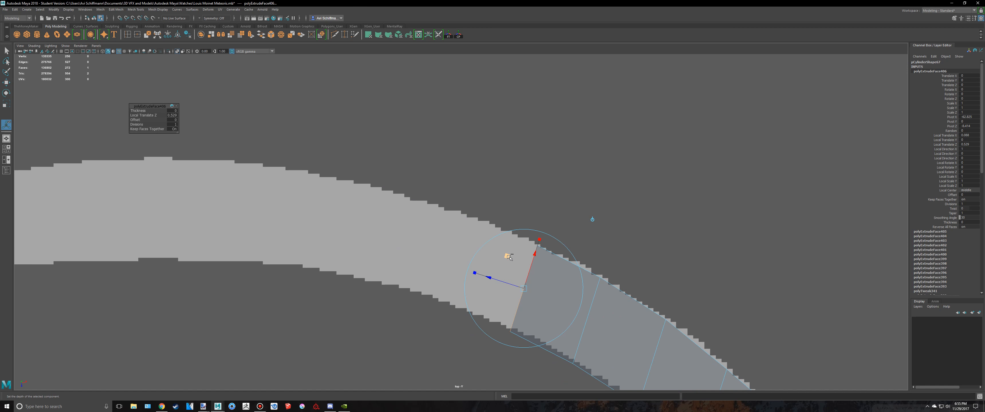
{"action": "key", "text": "ctrl+e"}
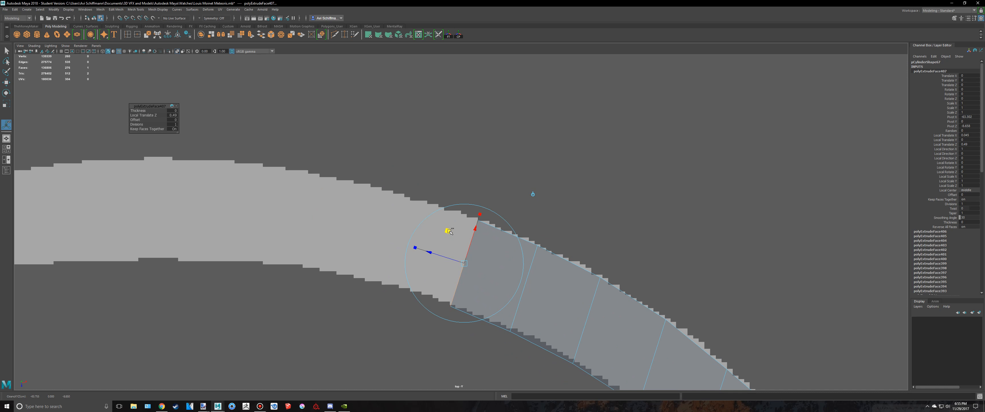
{"action": "key", "text": "ctrl+e"}
- Extrude the end face in further segments over the flattening curve up to the arch's crown
{"action": "left_click_drag", "start_coordinate": [450, 231], "coordinate": [318, 193]}
{"action": "key", "text": "ctrl+e"}
{"action": "middle_click_drag", "start_coordinate": [317, 192], "coordinate": [480, 240], "text": "alt"}
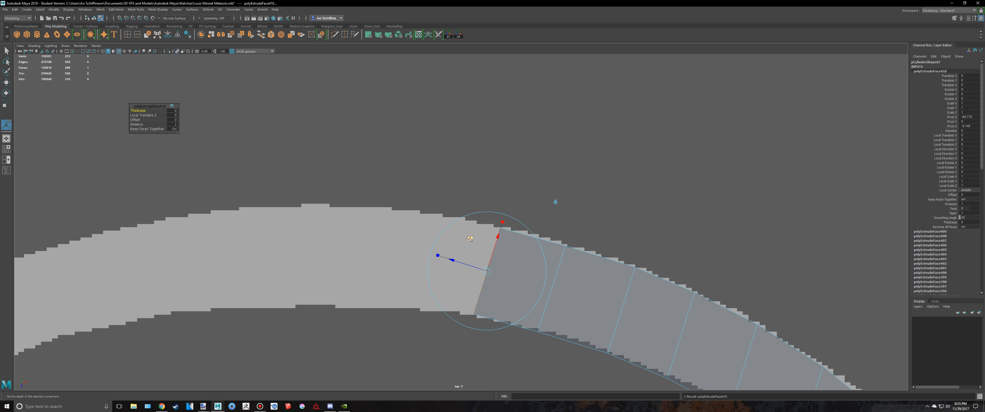
{"action": "left_click_drag", "start_coordinate": [470, 239], "coordinate": [394, 220]}
{"action": "left_click_drag", "start_coordinate": [395, 225], "coordinate": [312, 217]}
{"action": "middle_click_drag", "start_coordinate": [386, 249], "coordinate": [408, 199], "text": "alt"}
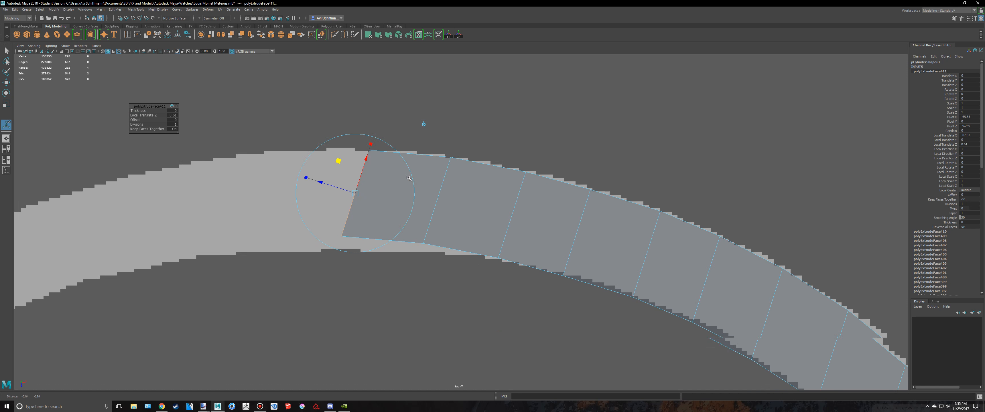
{"action": "scroll", "coordinate": [409, 198], "scroll_direction": "down", "scroll_amount": 7}
{"action": "scroll", "coordinate": [408, 198], "scroll_direction": "up", "scroll_amount": 3}
{"action": "left_click", "coordinate": [288, 407]}
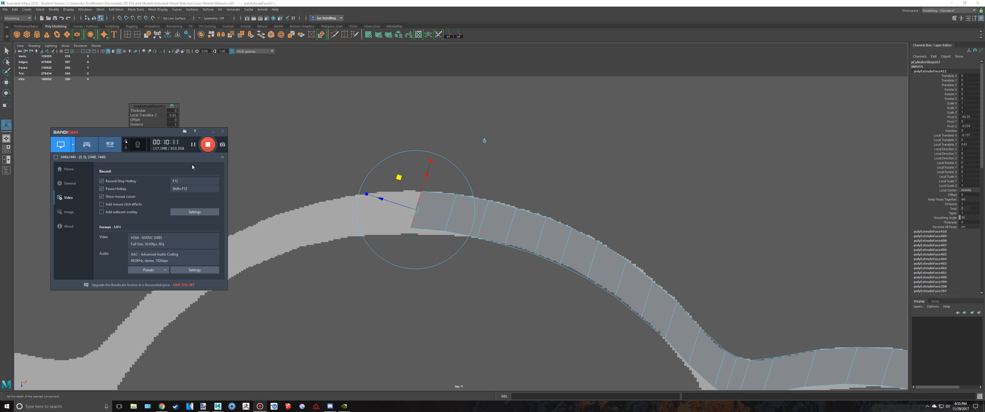
{"action": "scroll", "coordinate": [336, 203], "scroll_direction": "up", "scroll_amount": 4}
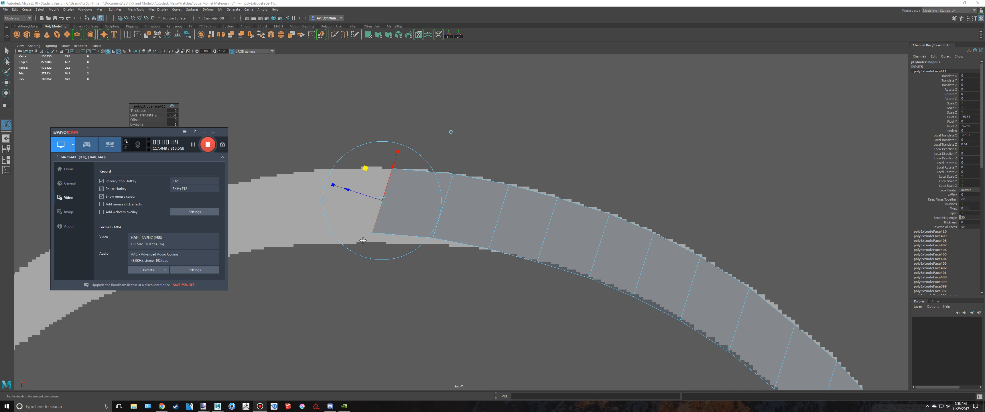
- Extrude the end face past the arch's crown onto its far side, following the reference's outer edge
{"action": "middle_click_drag", "start_coordinate": [362, 240], "coordinate": [490, 289], "text": "alt"}
{"action": "left_click_drag", "start_coordinate": [492, 218], "coordinate": [350, 228]}
{"action": "key", "text": "ctrl+e"}
{"action": "key", "text": "ctrl+e"}
{"action": "middle_click_drag", "start_coordinate": [350, 228], "coordinate": [483, 184], "text": "alt"}
{"action": "key", "text": "ctrl+e"}
{"action": "left_click_drag", "start_coordinate": [497, 183], "coordinate": [436, 202]}
- Extrude the end face in successive segments down the far flank of the arch
{"action": "middle_click_drag", "start_coordinate": [436, 202], "coordinate": [478, 163], "text": "alt"}
{"action": "key", "text": "ctrl+e"}
{"action": "left_click_drag", "start_coordinate": [477, 163], "coordinate": [394, 186]}
{"action": "middle_click_drag", "start_coordinate": [393, 186], "coordinate": [475, 117], "text": "alt"}
{"action": "key", "text": "ctrl+e"}
{"action": "left_click_drag", "start_coordinate": [475, 117], "coordinate": [401, 157]}
{"action": "middle_click_drag", "start_coordinate": [401, 157], "coordinate": [478, 108], "text": "alt"}
{"action": "key", "text": "ctrl+e"}
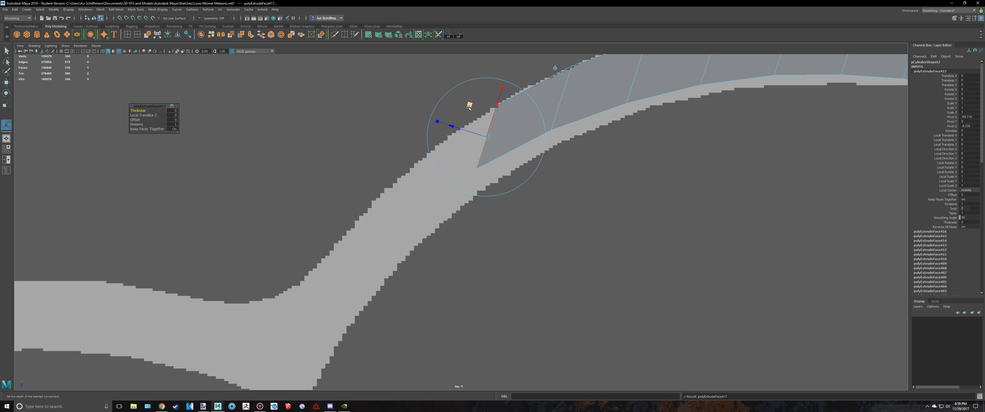
{"action": "left_click_drag", "start_coordinate": [478, 107], "coordinate": [408, 148]}
- Extrude the end face down to the arch's far corner and around it into the start of the next rim arm
{"action": "middle_click_drag", "start_coordinate": [408, 149], "coordinate": [468, 102], "text": "alt"}
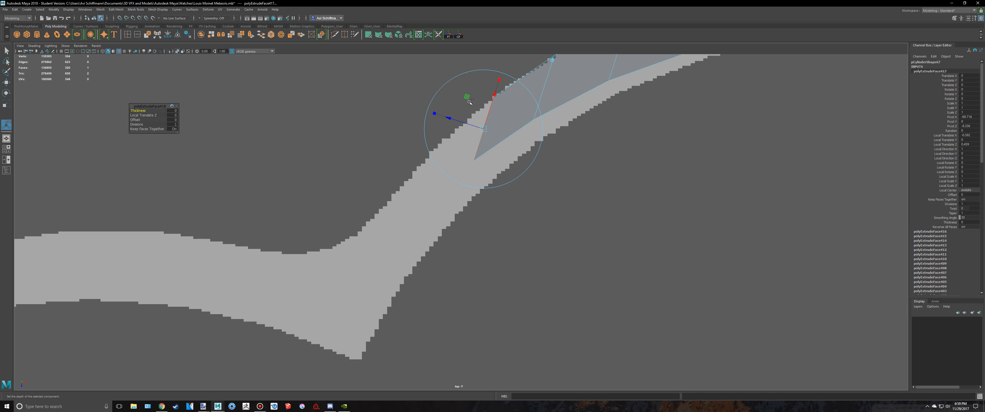
{"action": "key", "text": "ctrl+e"}
{"action": "left_click_drag", "start_coordinate": [468, 103], "coordinate": [287, 247]}
{"action": "key", "text": "ctrl+e"}
{"action": "key", "text": "ctrl+e"}
{"action": "key", "text": "ctrl+e"}
{"action": "key", "text": "ctrl+e"}
- Switch to vertex editing and nudge the upper vertices at the far corner onto the reference's upper edge
{"action": "key", "text": "q"}
{"action": "right_click_drag", "start_coordinate": [337, 237], "coordinate": [322, 238]}
{"action": "scroll", "coordinate": [323, 253], "scroll_direction": "up", "scroll_amount": 2}
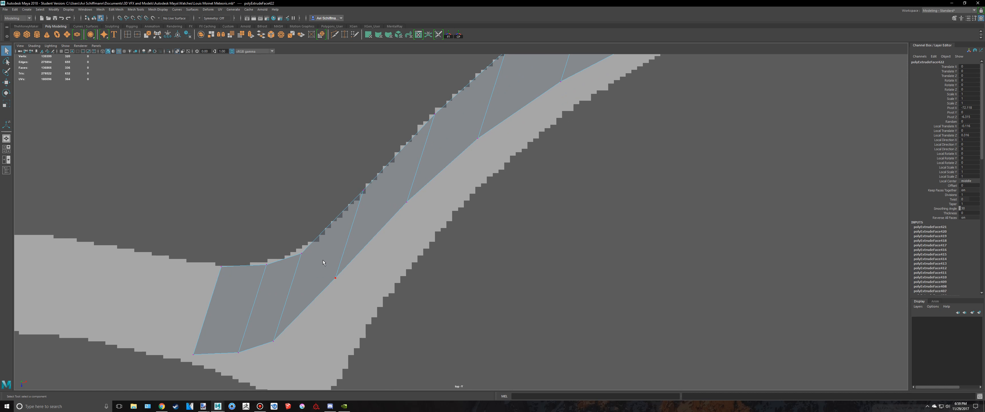
{"action": "left_click_drag", "start_coordinate": [293, 245], "coordinate": [309, 255]}
{"action": "key", "text": "w"}
{"action": "left_click_drag", "start_coordinate": [339, 290], "coordinate": [337, 287]}
{"action": "key", "text": "q"}
{"action": "left_click_drag", "start_coordinate": [278, 276], "coordinate": [258, 257]}
{"action": "key", "text": "w"}
{"action": "left_click_drag", "start_coordinate": [305, 303], "coordinate": [305, 302]}
- Move the end segment's two lower vertices down onto the reference's lower edge beside the far corner
{"action": "middle_click_drag", "start_coordinate": [437, 208], "coordinate": [477, 104], "text": "alt"}
{"action": "key", "text": "q"}
{"action": "left_click_drag", "start_coordinate": [221, 232], "coordinate": [245, 264]}
{"action": "key", "text": "w"}
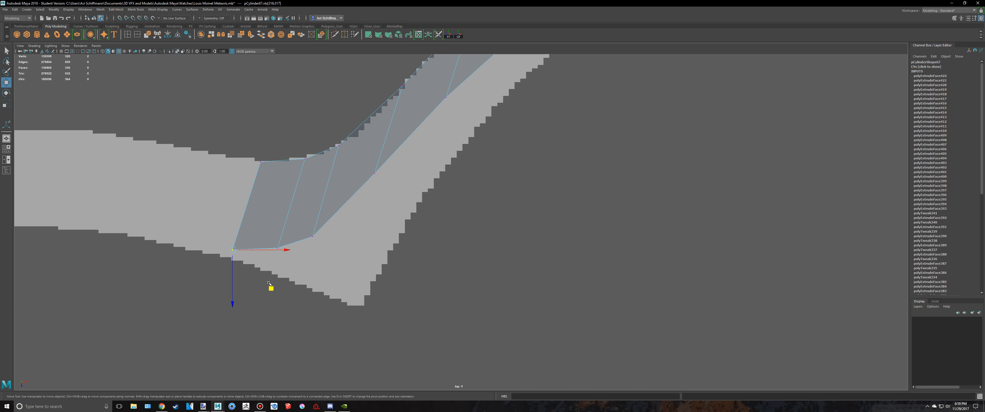
{"action": "left_click_drag", "start_coordinate": [270, 287], "coordinate": [266, 294]}
{"action": "key", "text": "q"}
{"action": "left_click_drag", "start_coordinate": [270, 241], "coordinate": [286, 257]}
{"action": "key", "text": "w"}
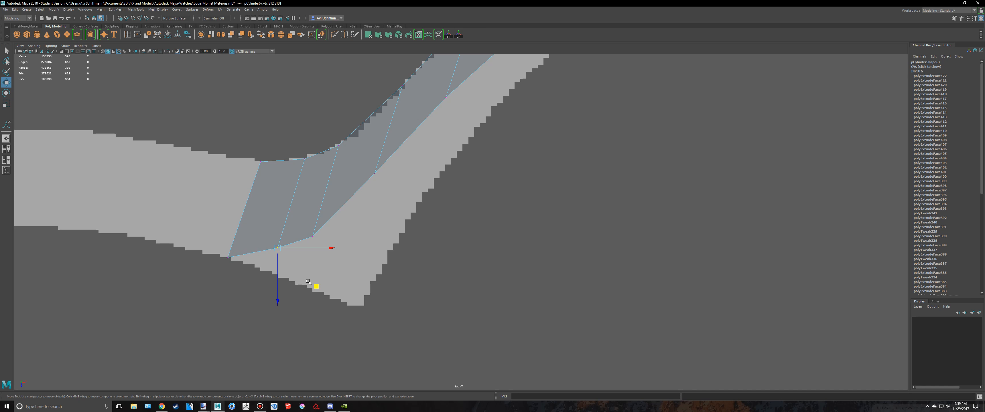
{"action": "left_click_drag", "start_coordinate": [314, 286], "coordinate": [306, 308]}
{"action": "key", "text": "q"}
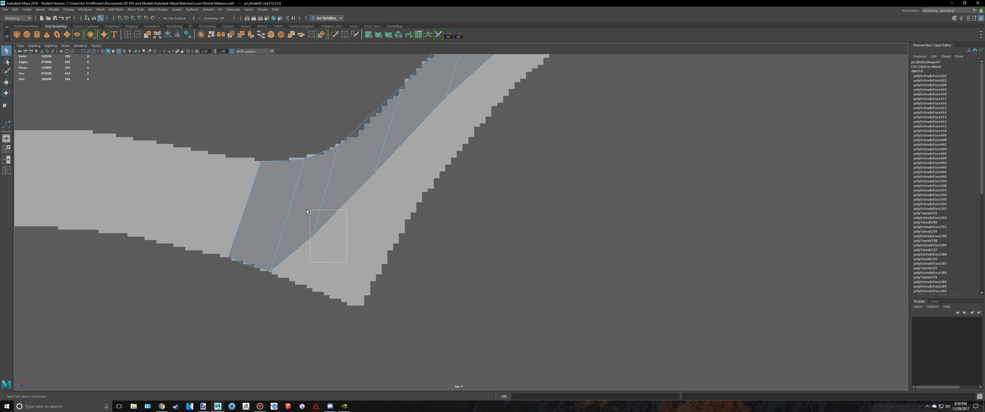
- Move the inner-edge vertices beside the arch's far corner down onto the reference outline
{"action": "key", "text": "w"}
{"action": "left_click_drag", "start_coordinate": [307, 209], "coordinate": [352, 329]}
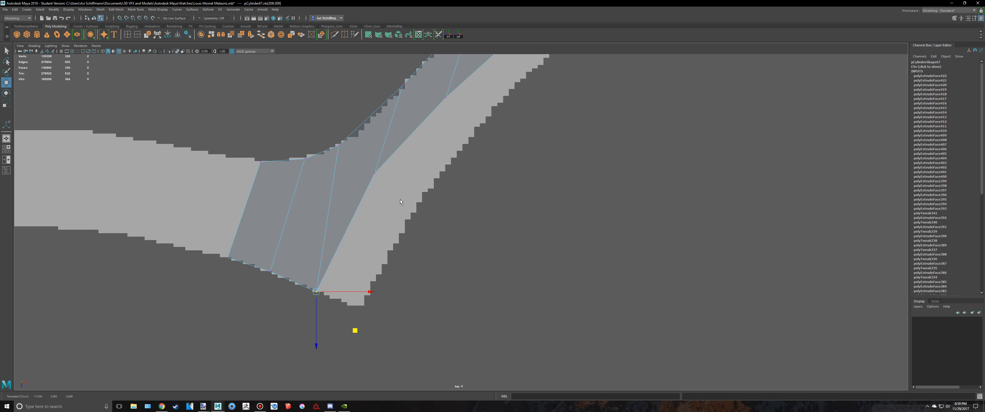
{"action": "key", "text": "q"}
{"action": "left_click_drag", "start_coordinate": [362, 159], "coordinate": [388, 187]}
{"action": "key", "text": "w"}
{"action": "left_click_drag", "start_coordinate": [414, 212], "coordinate": [401, 345]}
{"action": "middle_click_drag", "start_coordinate": [401, 345], "coordinate": [371, 375], "text": "alt"}
- Fit the next vertices up the arch's far flank to both edges of the reference
{"action": "key", "text": "q"}
{"action": "key", "text": "w"}
{"action": "left_click_drag", "start_coordinate": [399, 114], "coordinate": [439, 259]}
{"action": "middle_click_drag", "start_coordinate": [467, 114], "coordinate": [396, 201], "text": "alt"}
{"action": "key", "text": "q"}
{"action": "key", "text": "w"}
{"action": "left_click_drag", "start_coordinate": [351, 106], "coordinate": [380, 197]}
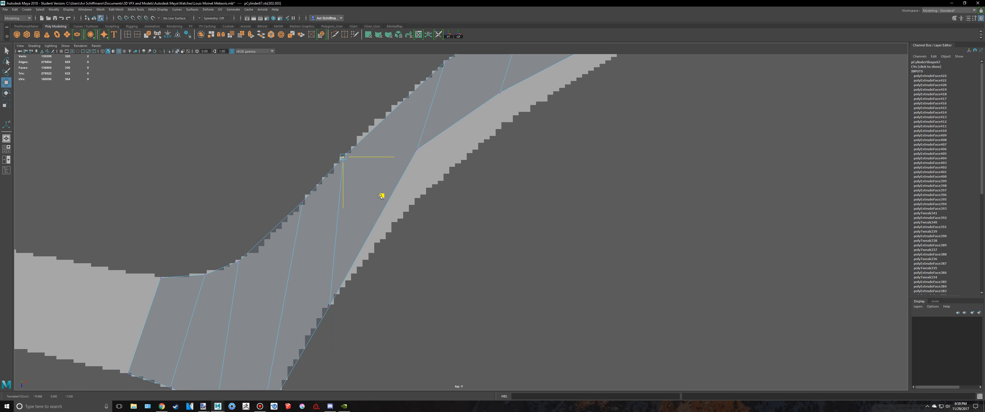
{"action": "left_click_drag", "start_coordinate": [399, 132], "coordinate": [463, 231]}
{"action": "middle_click_drag", "start_coordinate": [463, 231], "coordinate": [412, 275], "text": "alt"}
- Pull the following inner-edge vertices on the upper part of the far flank onto the reference
{"action": "key", "text": "q"}
{"action": "key", "text": "w"}
{"action": "left_click_drag", "start_coordinate": [426, 113], "coordinate": [507, 192]}
{"action": "middle_click_drag", "start_coordinate": [508, 193], "coordinate": [424, 257], "text": "alt"}
{"action": "key", "text": "q"}
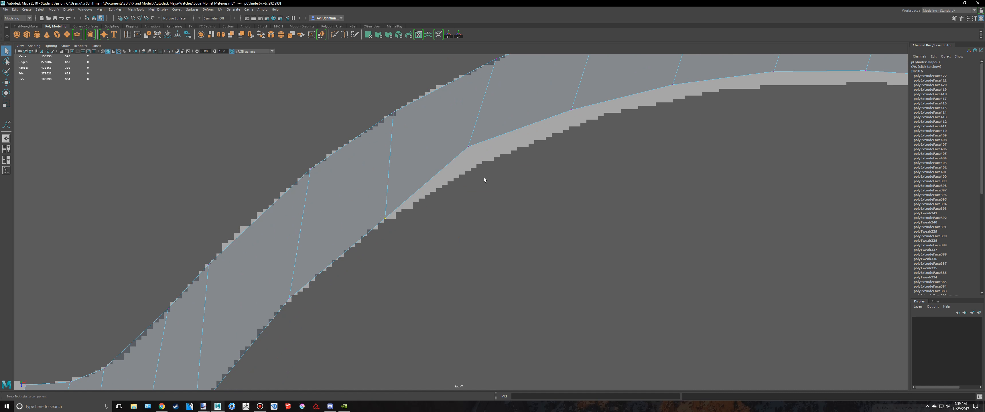
{"action": "key", "text": "w"}
{"action": "left_click_drag", "start_coordinate": [450, 128], "coordinate": [517, 204]}
{"action": "mouse_move", "coordinate": [517, 204]}
{"action": "middle_mouse_down", "text": "alt"}
{"action": "mouse_move", "coordinate": [490, 233]}
{"action": "mouse_move", "coordinate": [455, 237]}
{"action": "middle_mouse_up", "text": "alt"}
- Lower the inner-edge vertices on the approach to the arch's crown onto the reference's inner edge
{"action": "key", "text": "q"}
{"action": "left_click_drag", "start_coordinate": [508, 188], "coordinate": [408, 171]}
{"action": "key", "text": "w"}
{"action": "left_click_drag", "start_coordinate": [548, 181], "coordinate": [555, 197]}
{"action": "middle_click_drag", "start_coordinate": [555, 197], "coordinate": [470, 216], "text": "alt"}
{"action": "key", "text": "q"}
{"action": "left_click_drag", "start_coordinate": [502, 121], "coordinate": [547, 153]}
{"action": "key", "text": "w"}
{"action": "left_click_drag", "start_coordinate": [567, 177], "coordinate": [564, 189]}
{"action": "middle_click_drag", "start_coordinate": [623, 138], "coordinate": [493, 156], "text": "alt"}
{"action": "key", "text": "q"}
{"action": "left_click_drag", "start_coordinate": [479, 130], "coordinate": [534, 193]}
{"action": "key", "text": "w"}
- Lower the last two inner-edge vertex groups around the arch's crown onto the reference's inner edge
{"action": "key", "text": "q"}
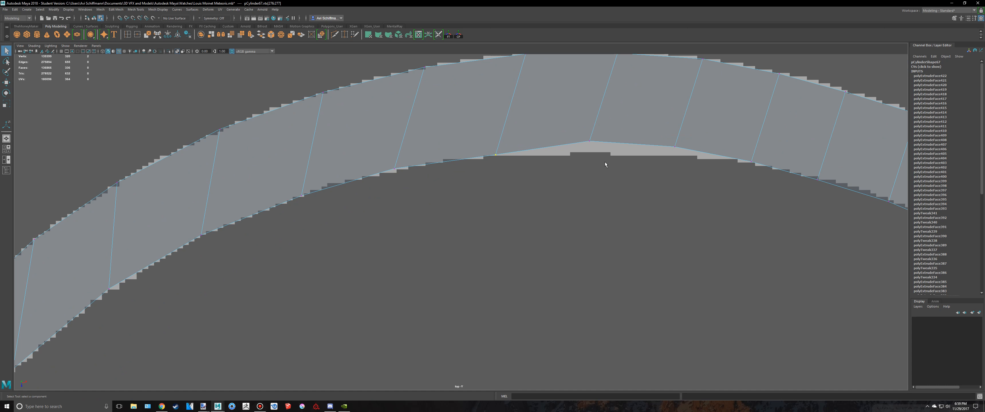
{"action": "left_click_drag", "start_coordinate": [605, 162], "coordinate": [575, 128]}
{"action": "key", "text": "w"}
{"action": "left_click_drag", "start_coordinate": [627, 180], "coordinate": [630, 191]}
{"action": "key", "text": "q"}
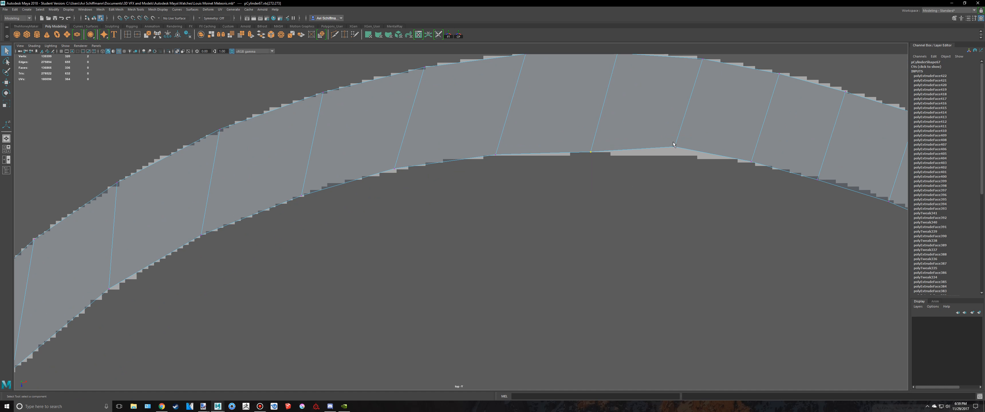
{"action": "key", "text": "w"}
{"action": "left_click_drag", "start_coordinate": [659, 132], "coordinate": [714, 192]}
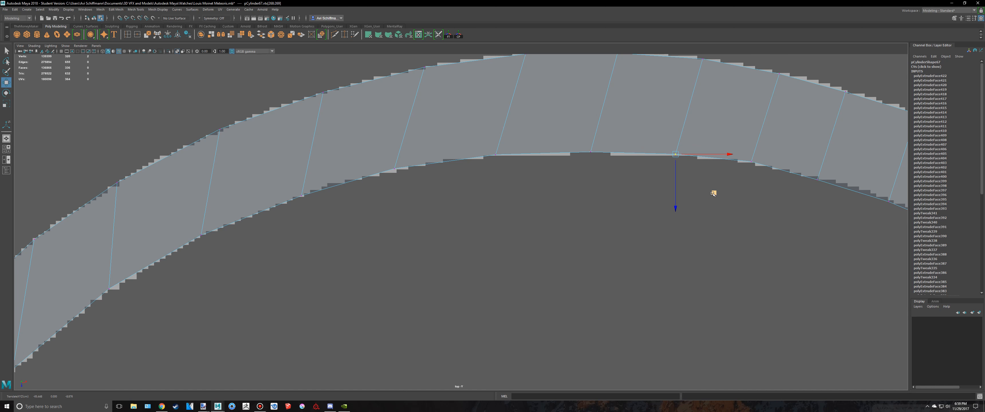
- Return to object mode in the perspective view and examine the whole plate from above
{"action": "scroll", "coordinate": [665, 170], "scroll_direction": "down", "scroll_amount": 5}
{"action": "key", "text": "space"}
{"action": "key", "text": "space"}
{"action": "scroll", "coordinate": [595, 183], "scroll_direction": "down", "scroll_amount": 7}
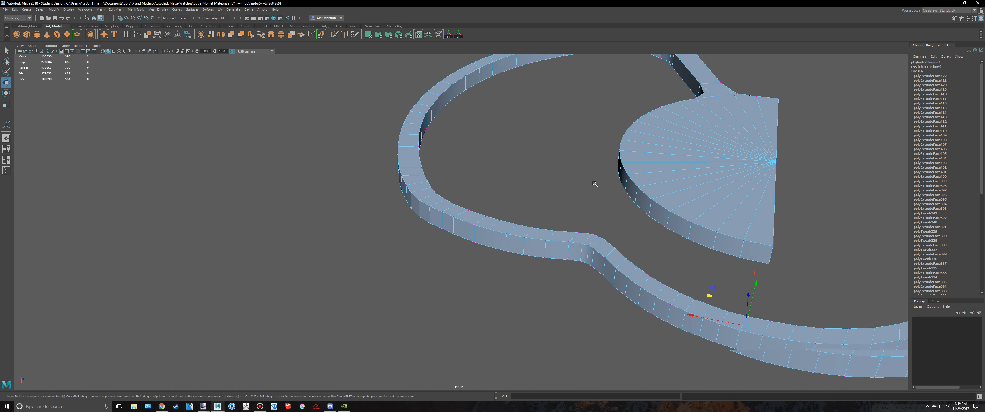
{"action": "key", "text": "q"}
{"action": "right_click_drag", "start_coordinate": [583, 194], "coordinate": [619, 175]}
{"action": "left_click", "coordinate": [694, 216]}
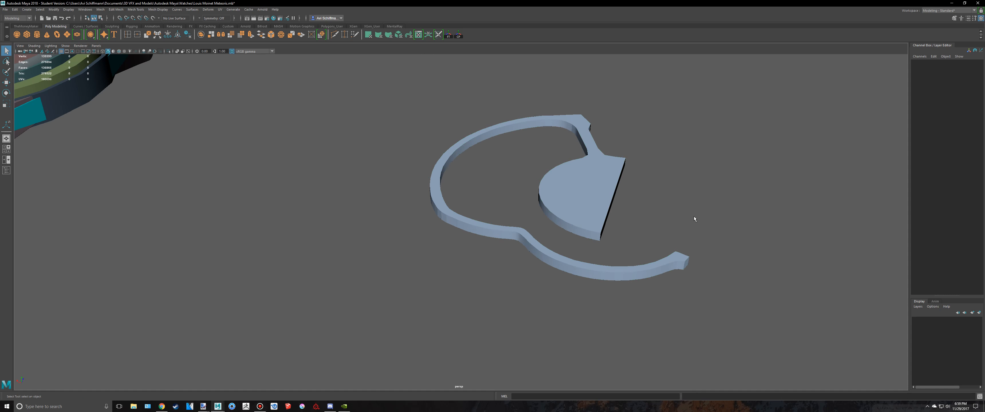
{"action": "left_click_drag", "start_coordinate": [694, 217], "coordinate": [570, 240], "text": "alt"}
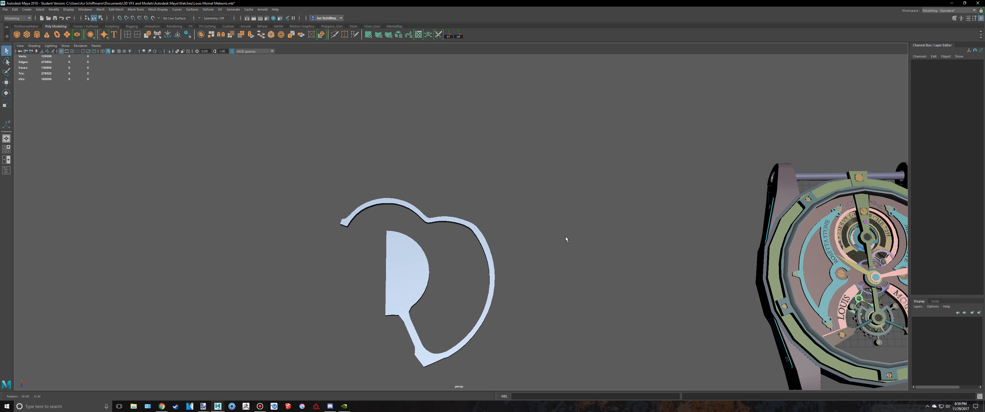
- Delete the arch's faces on the far side of the crown so that only the half matching the half-hub remains
{"action": "left_click", "coordinate": [383, 203]}
{"action": "key", "text": "space"}
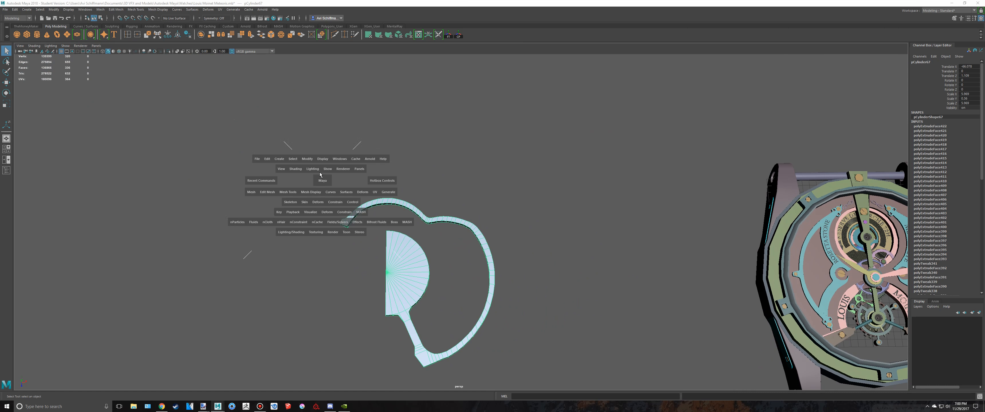
{"action": "key", "text": "space"}
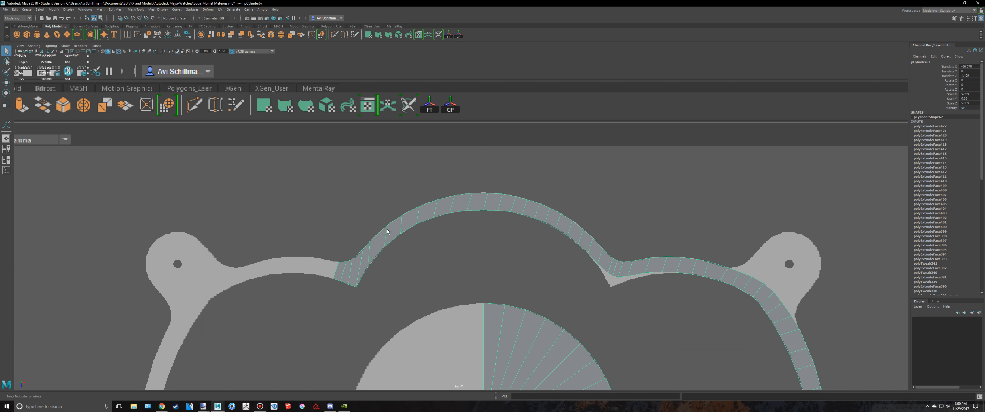
{"action": "right_click", "coordinate": [438, 208]}
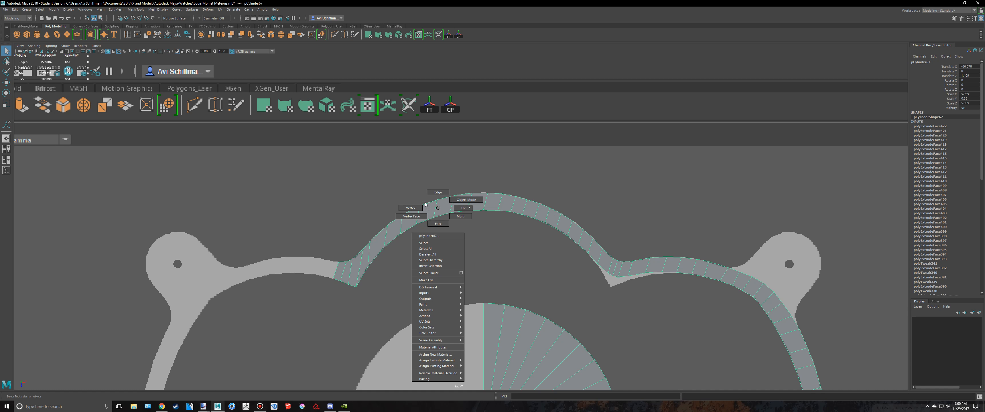
{"action": "left_click", "coordinate": [441, 225]}
{"action": "left_click_drag", "start_coordinate": [247, 141], "coordinate": [458, 346]}
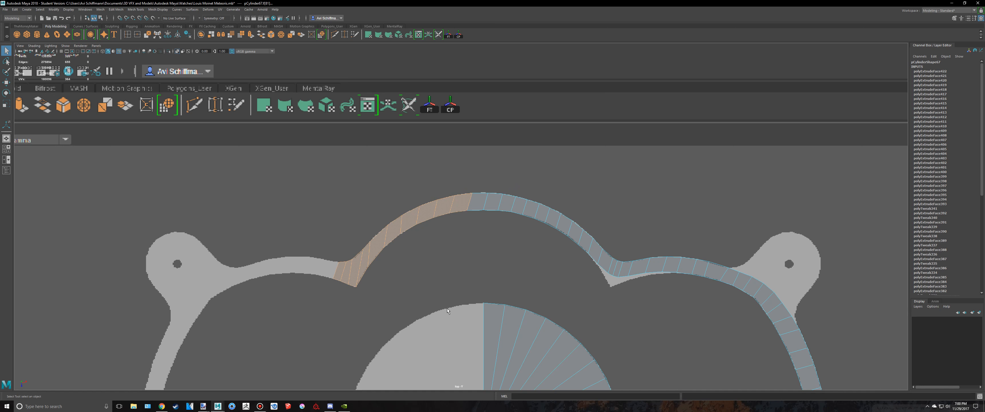
{"action": "key", "text": "Delete"}
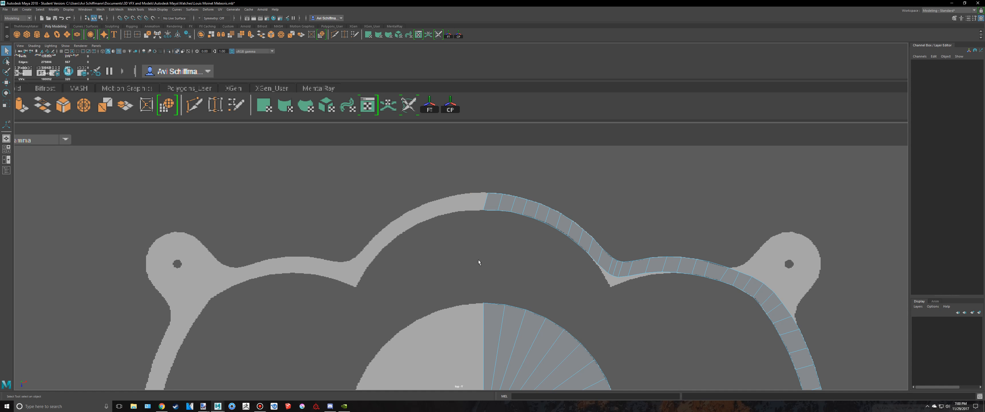
- Switch to vertex editing and select the lower vertices at the arch's cut end for moving
{"action": "scroll", "coordinate": [477, 260], "scroll_direction": "up", "scroll_amount": 3}
{"action": "right_click_drag", "start_coordinate": [501, 194], "coordinate": [477, 197]}
{"action": "left_click_drag", "start_coordinate": [478, 196], "coordinate": [497, 214]}
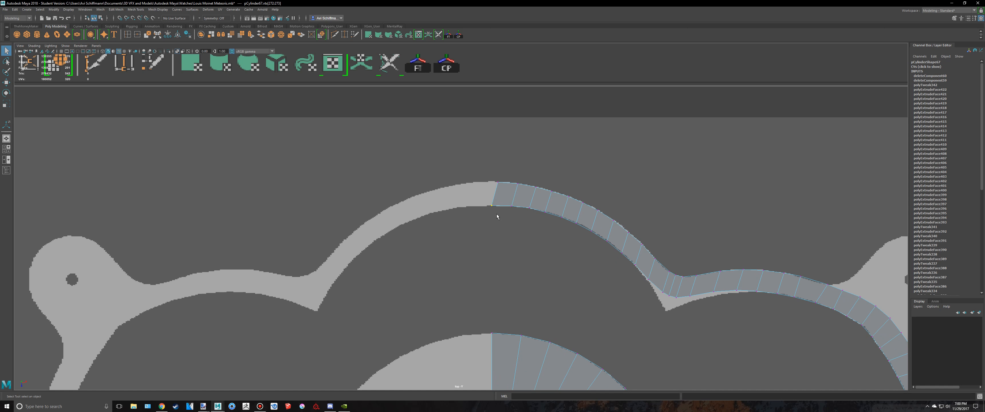
{"action": "scroll", "coordinate": [496, 214], "scroll_direction": "up", "scroll_amount": 3}
{"action": "key", "text": "w"}
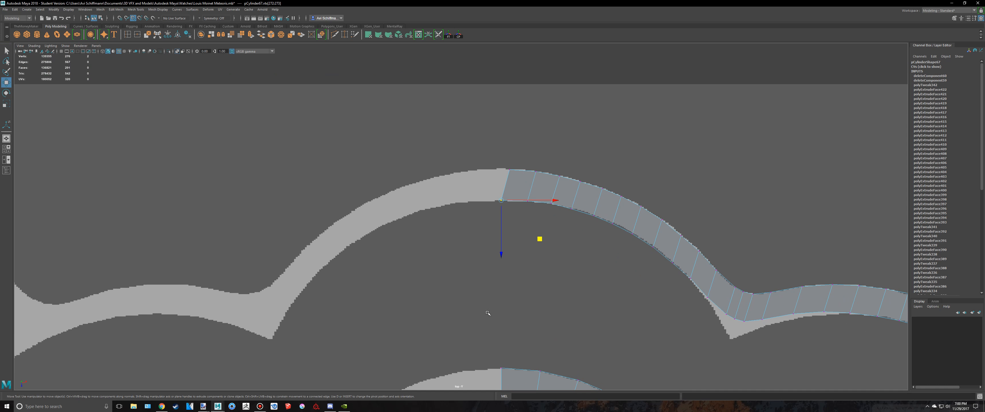
{"action": "middle_click_drag", "start_coordinate": [503, 368], "coordinate": [502, 369]}
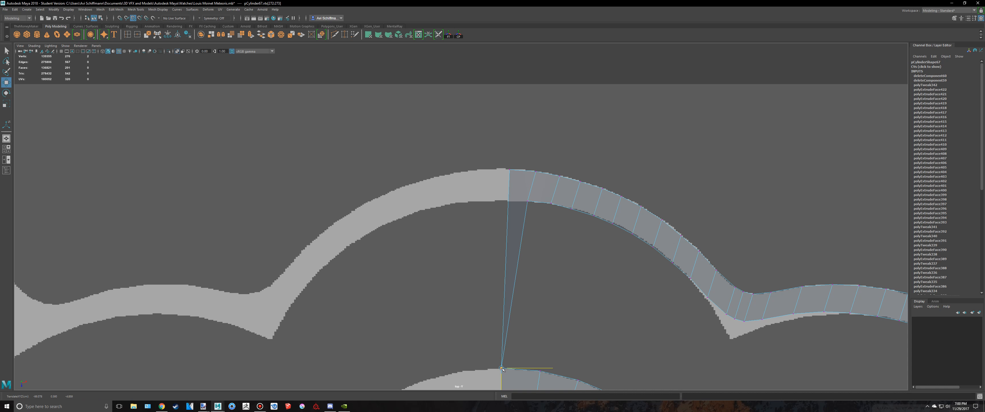
{"action": "middle_click_drag", "start_coordinate": [498, 264], "coordinate": [501, 199]}
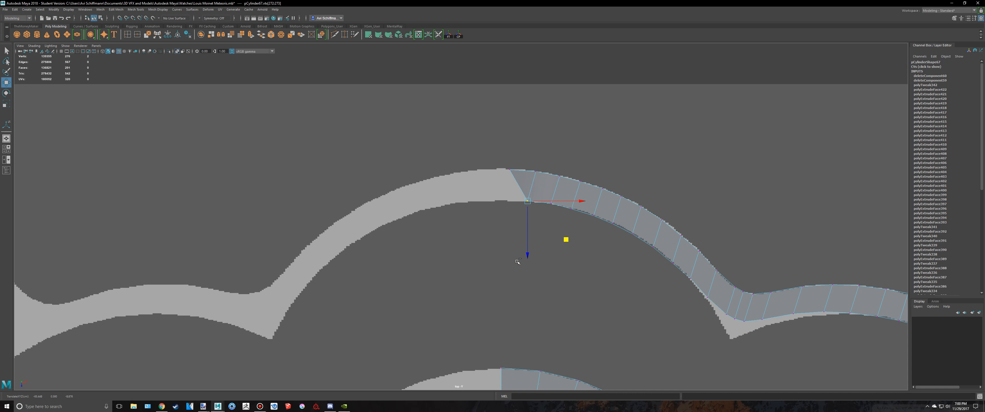
{"action": "key", "text": "ctrl+z"}
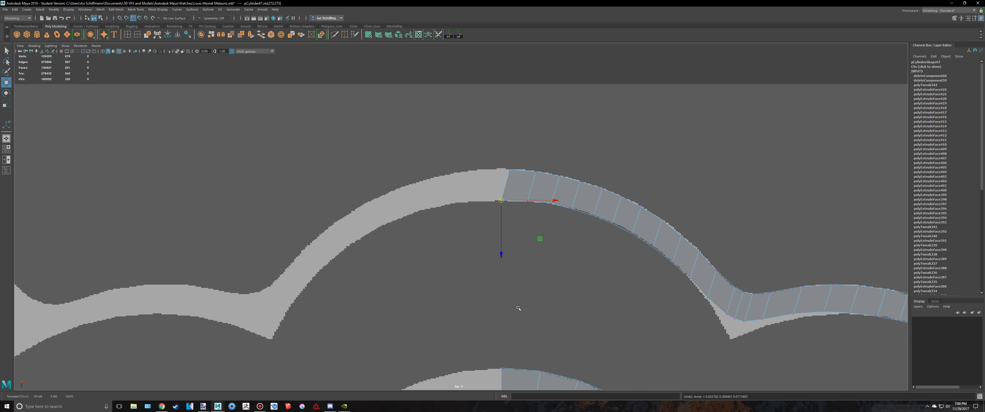
{"action": "middle_click_drag", "start_coordinate": [500, 369], "coordinate": [500, 368]}
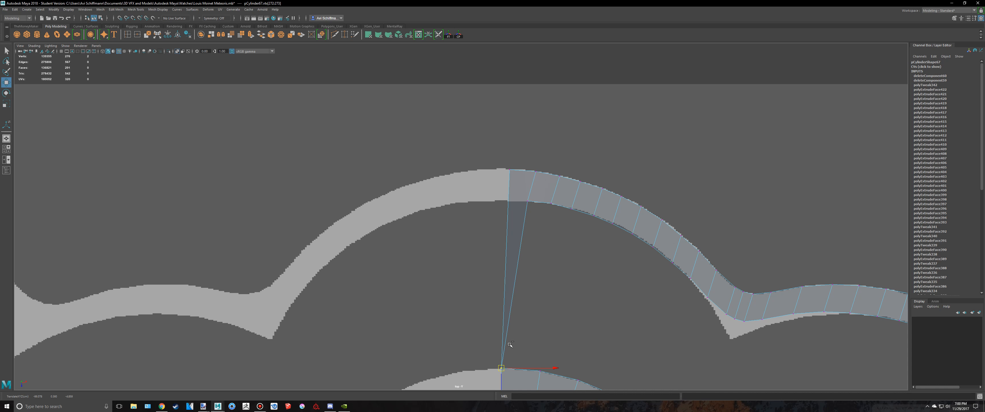
{"action": "key", "text": "ctrl+z"}
{"action": "middle_click_drag", "start_coordinate": [550, 201], "coordinate": [489, 199]}
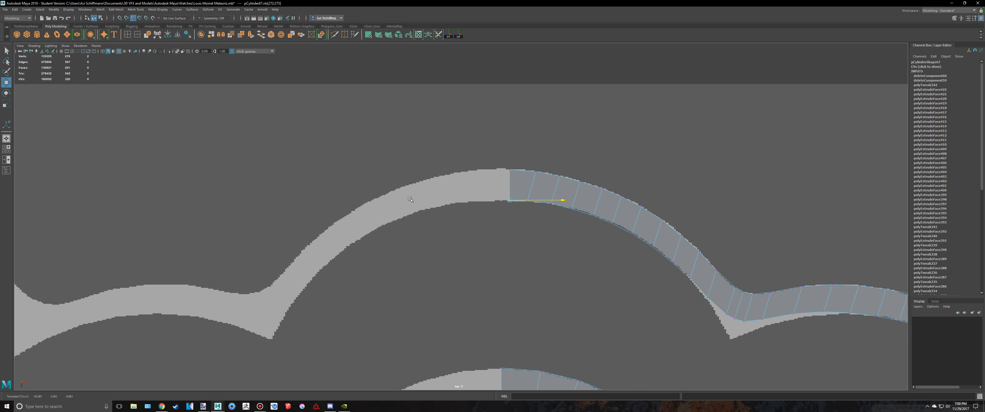
{"action": "left_click_drag", "start_coordinate": [507, 246], "coordinate": [516, 409]}
{"action": "key", "text": "ctrl+z"}
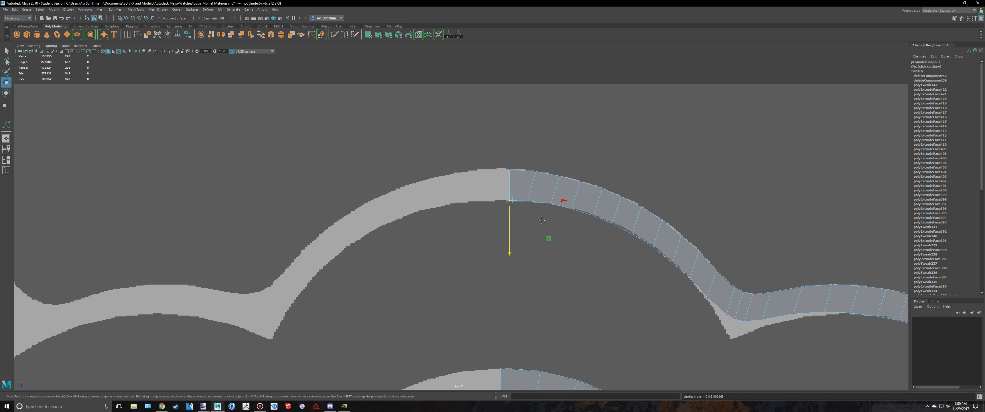
- Snap the lower and upper vertices of the arch's cut end horizontally to the half-hub's straight cut edge
{"action": "middle_click_drag", "start_coordinate": [558, 200], "coordinate": [555, 156], "text": "alt"}
{"action": "scroll", "coordinate": [554, 157], "scroll_direction": "up", "scroll_amount": 2}
{"action": "left_click", "coordinate": [566, 143]}
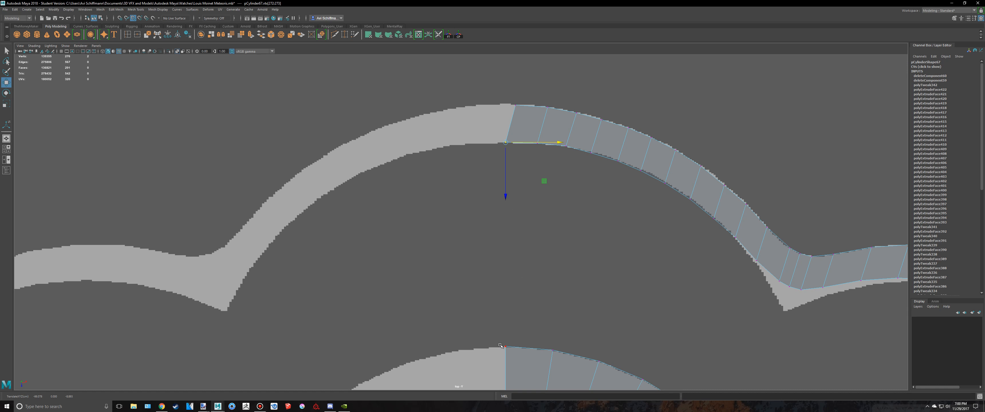
{"action": "left_click", "coordinate": [515, 107]}
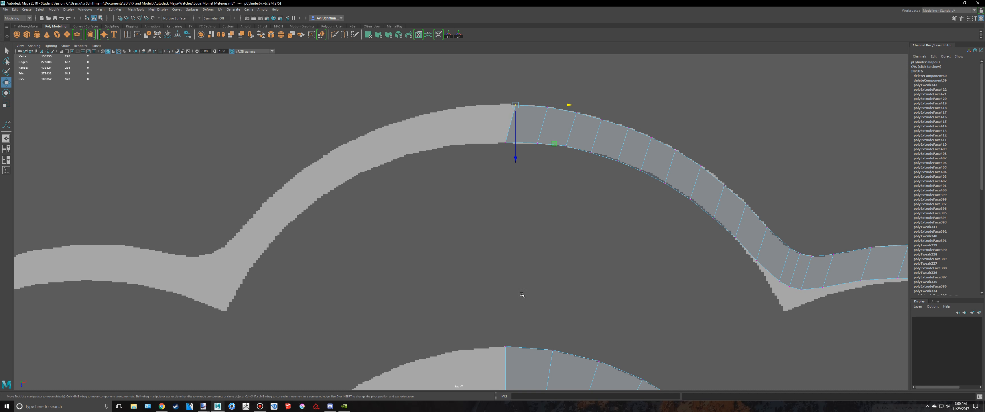
{"action": "middle_click_drag", "start_coordinate": [505, 346], "coordinate": [500, 346]}
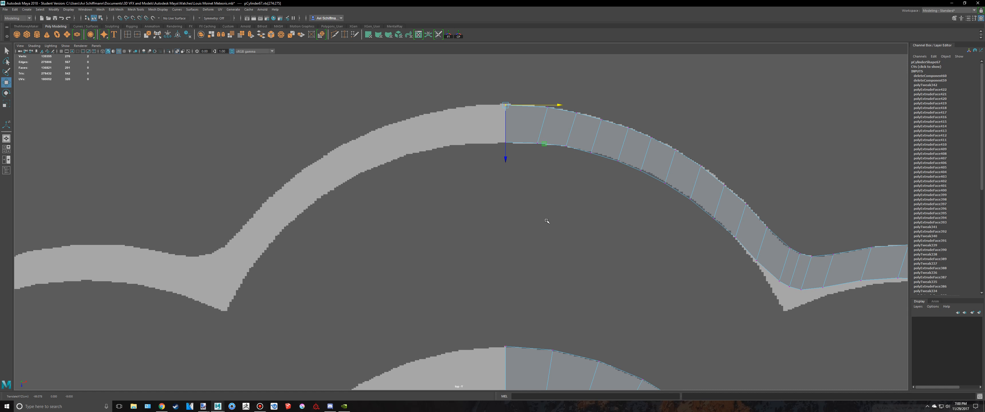
- Move the inner-edge vertices at the foot of the remaining arch half down along the reference's pointed corner
{"action": "middle_click_drag", "start_coordinate": [547, 164], "coordinate": [519, 175], "text": "alt"}
{"action": "scroll", "coordinate": [518, 177], "scroll_direction": "down", "scroll_amount": 6}
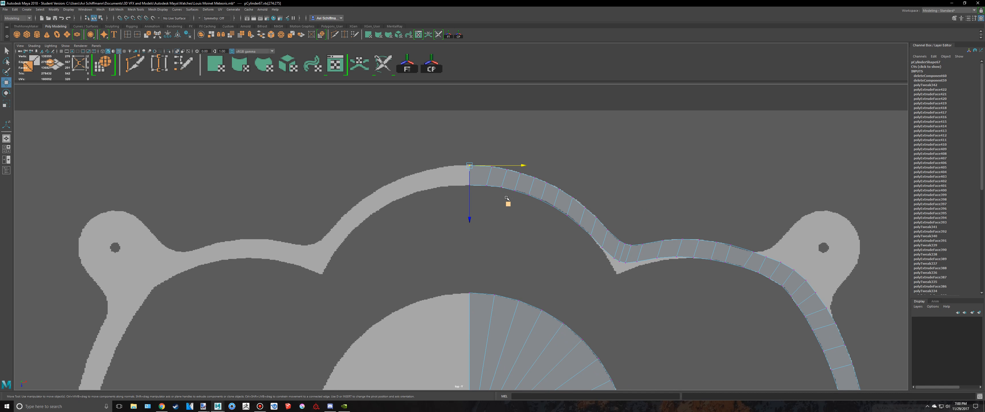
{"action": "middle_click_drag", "start_coordinate": [660, 284], "coordinate": [557, 209], "text": "alt"}
{"action": "scroll", "coordinate": [425, 202], "scroll_direction": "up", "scroll_amount": 8}
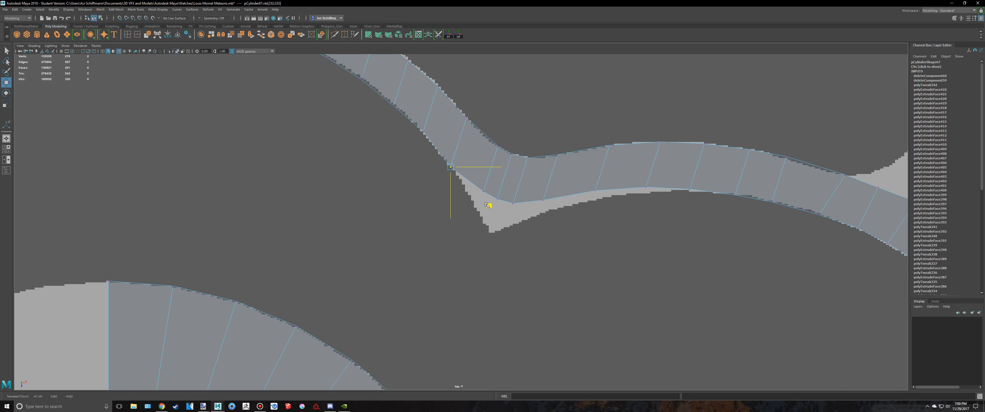
{"action": "key", "text": "q"}
{"action": "key", "text": "w"}
{"action": "key", "text": "q"}
{"action": "left_click_drag", "start_coordinate": [475, 183], "coordinate": [488, 202]}
{"action": "key", "text": "w"}
{"action": "left_click_drag", "start_coordinate": [520, 234], "coordinate": [511, 235]}
{"action": "key", "text": "q"}
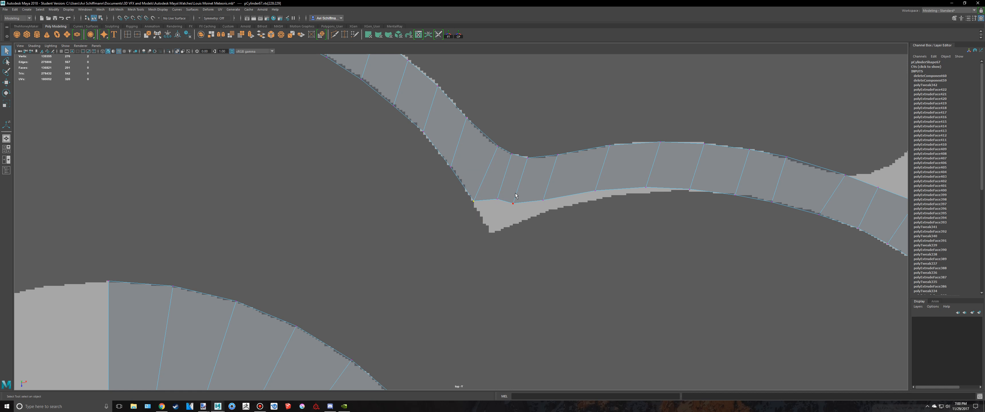
- Lower the inner-edge vertices of the rim arm beside the pointed corner onto the reference's lower edge
{"action": "key", "text": "w"}
{"action": "left_click_drag", "start_coordinate": [581, 234], "coordinate": [587, 250]}
{"action": "key", "text": "q"}
{"action": "left_click_drag", "start_coordinate": [586, 176], "coordinate": [592, 190]}
{"action": "key", "text": "w"}
{"action": "left_click_drag", "start_coordinate": [634, 229], "coordinate": [634, 237]}
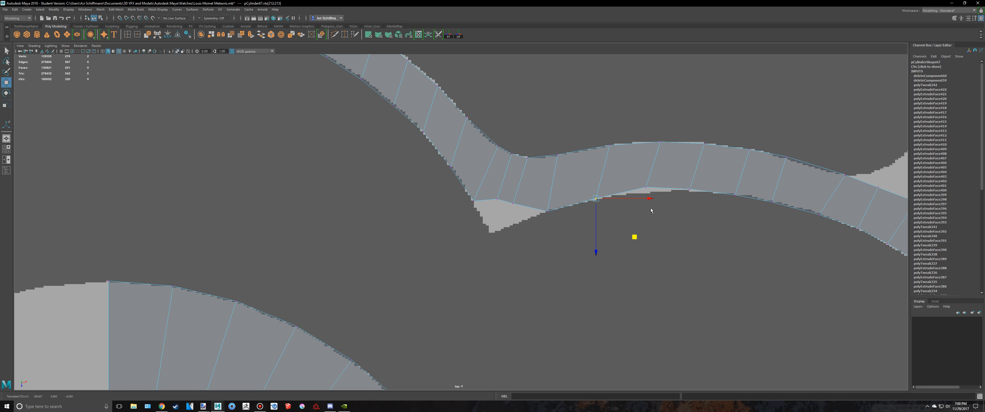
{"action": "key", "text": "q"}
{"action": "left_click_drag", "start_coordinate": [638, 177], "coordinate": [652, 196]}
{"action": "key", "text": "w"}
{"action": "left_click_drag", "start_coordinate": [684, 223], "coordinate": [685, 228]}
{"action": "key", "text": "q"}
{"action": "key", "text": "w"}
{"action": "key", "text": "q"}
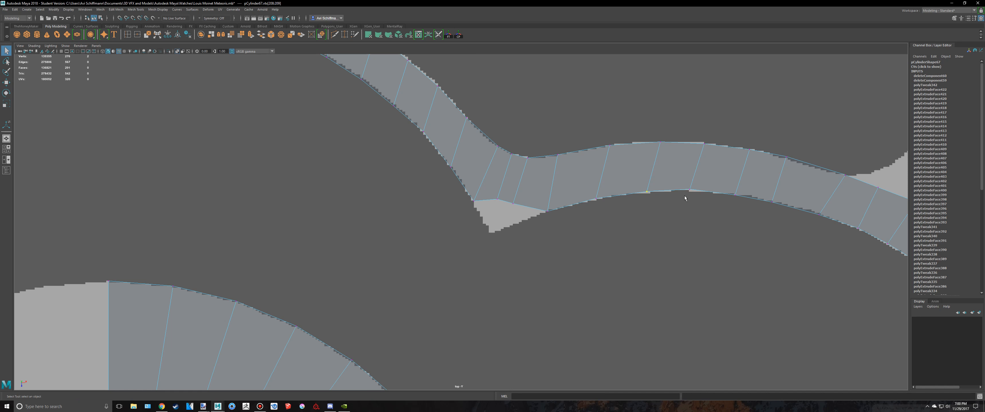
{"action": "key", "text": "w"}
{"action": "key", "text": "q"}
- Shape the inner corner between arch and rim arm by moving its vertices onto the reference's pointed tip
{"action": "left_click", "coordinate": [511, 201]}
{"action": "key", "text": "w"}
{"action": "left_click_drag", "start_coordinate": [550, 239], "coordinate": [554, 262]}
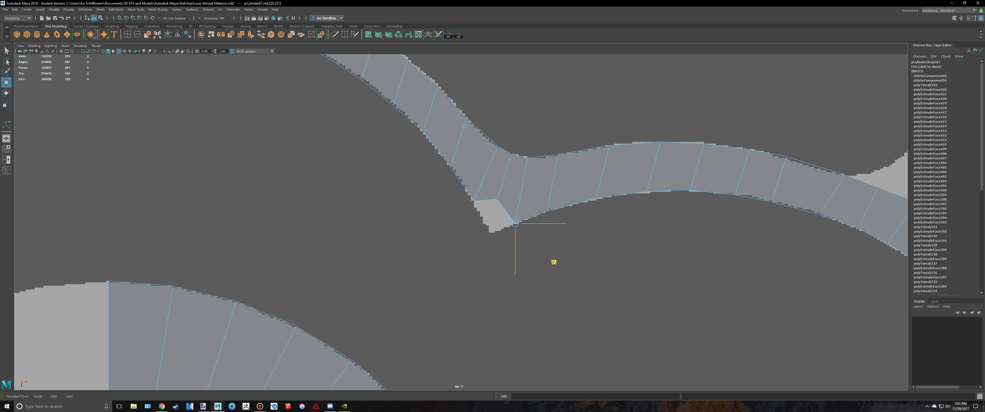
{"action": "key", "text": "q"}
{"action": "left_click_drag", "start_coordinate": [493, 193], "coordinate": [504, 205]}
{"action": "key", "text": "w"}
{"action": "middle_click_drag", "start_coordinate": [535, 239], "coordinate": [531, 271]}
{"action": "key", "text": "q"}
{"action": "left_click_drag", "start_coordinate": [467, 192], "coordinate": [480, 206]}
{"action": "key", "text": "w"}
{"action": "left_click_drag", "start_coordinate": [511, 242], "coordinate": [513, 249]}
- Select the end face of the web at the lower spoke's foot and extrude it several times along the opening's curve towards the bottom lug
{"action": "scroll", "coordinate": [514, 248], "scroll_direction": "down", "scroll_amount": 10}
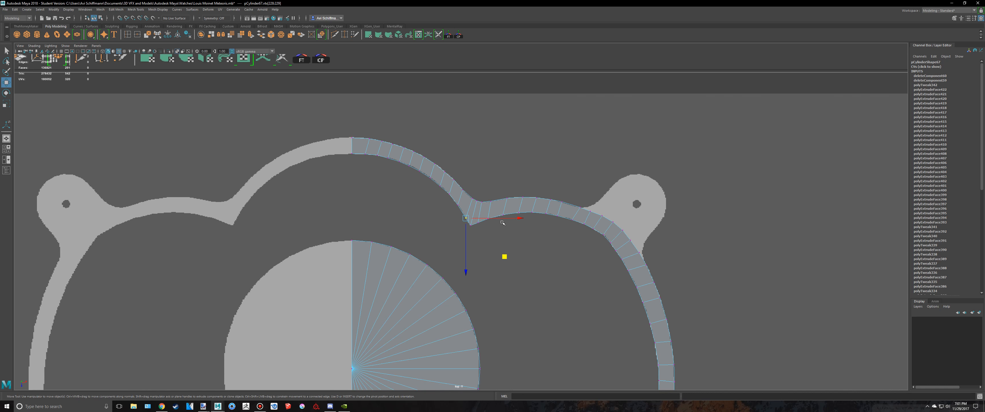
{"action": "middle_click_drag", "start_coordinate": [491, 303], "coordinate": [485, 203], "text": "alt"}
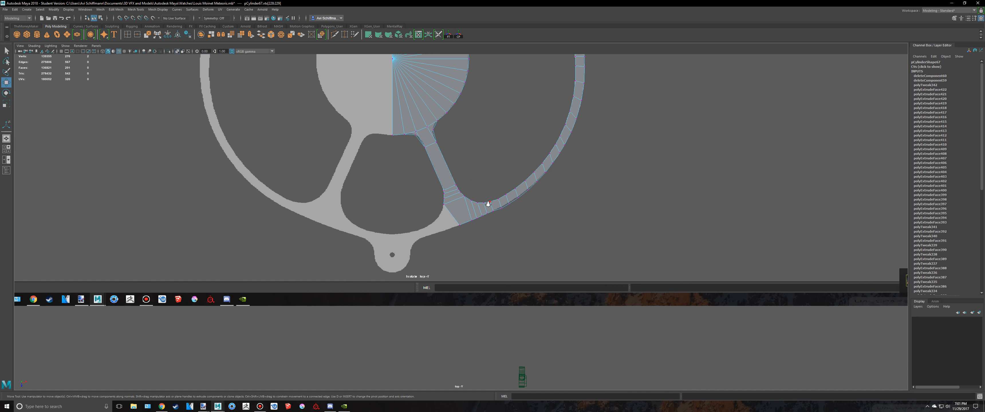
{"action": "scroll", "coordinate": [484, 203], "scroll_direction": "up", "scroll_amount": 4}
{"action": "right_click_drag", "start_coordinate": [448, 201], "coordinate": [447, 219]}
{"action": "scroll", "coordinate": [428, 222], "scroll_direction": "up", "scroll_amount": 2}
{"action": "left_click", "coordinate": [428, 222]}
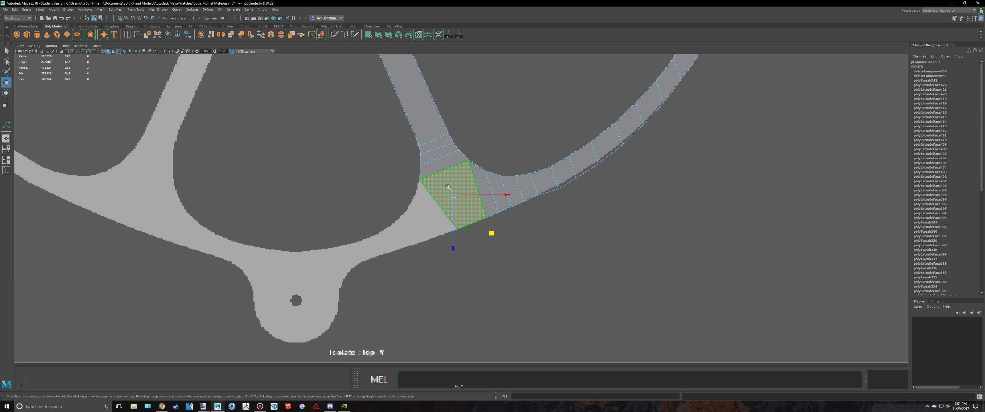
{"action": "key", "text": "space"}
{"action": "left_click_drag", "start_coordinate": [652, 140], "coordinate": [661, 118], "text": "alt"}
{"action": "key", "text": "f"}
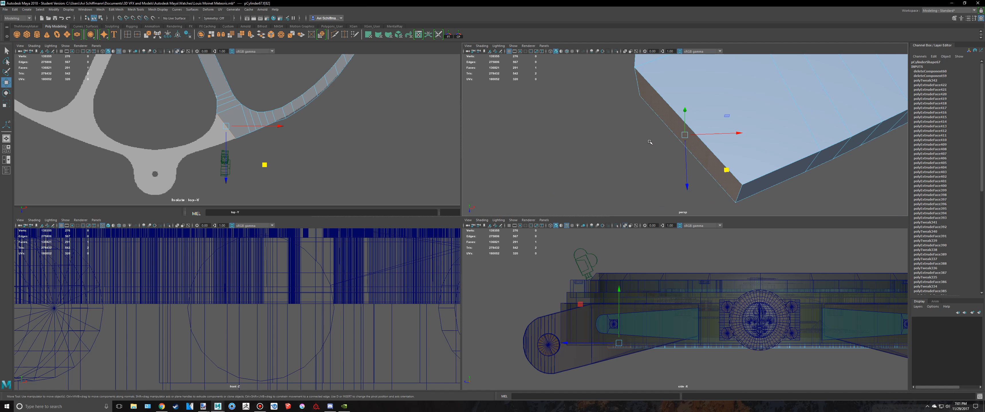
{"action": "key", "text": "4"}
{"action": "scroll", "coordinate": [684, 130], "scroll_direction": "down", "scroll_amount": 10}
{"action": "left_click_drag", "start_coordinate": [697, 139], "coordinate": [706, 113], "text": "alt"}
{"action": "key", "text": "5"}
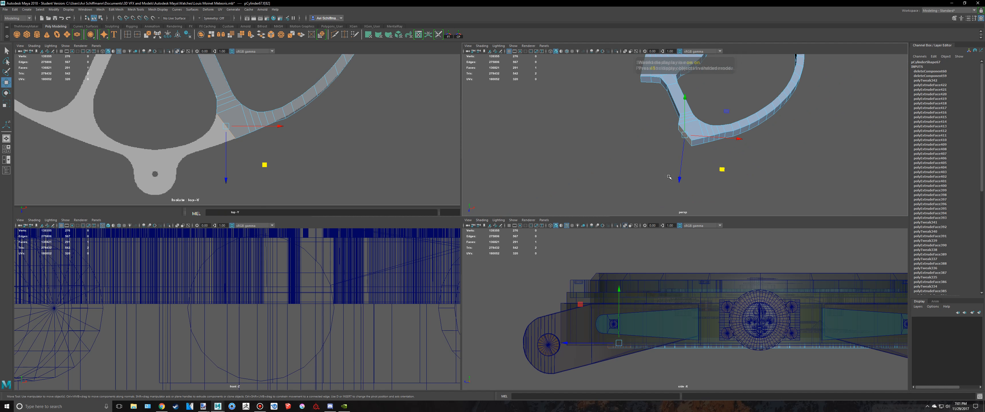
{"action": "key", "text": "space"}
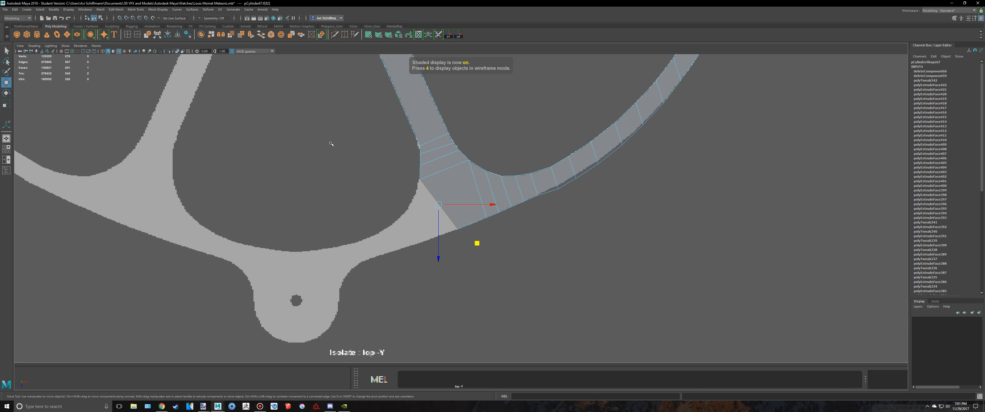
{"action": "scroll", "coordinate": [312, 139], "scroll_direction": "up", "scroll_amount": 3}
{"action": "key", "text": "ctrl+e"}
{"action": "key", "text": "w"}
{"action": "left_click_drag", "start_coordinate": [465, 234], "coordinate": [357, 311]}
{"action": "scroll", "coordinate": [456, 260], "scroll_direction": "up", "scroll_amount": 3}
{"action": "key", "text": "ctrl+e"}
{"action": "key", "text": "ctrl+e"}
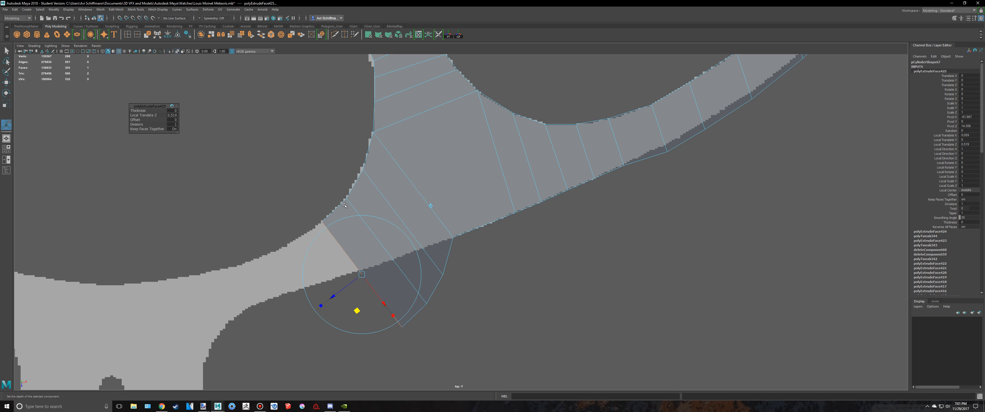
- Continue extruding the end face along the reference's inner curve until it reaches the area above the bottom lug
{"action": "middle_click_drag", "start_coordinate": [399, 156], "coordinate": [458, 127], "text": "alt"}
{"action": "key", "text": "ctrl+e"}
{"action": "left_click_drag", "start_coordinate": [407, 292], "coordinate": [322, 330]}
{"action": "key", "text": "ctrl+e"}
{"action": "right_click_drag", "start_coordinate": [321, 330], "coordinate": [323, 240], "text": "alt"}
{"action": "middle_click_drag", "start_coordinate": [324, 240], "coordinate": [398, 262], "text": "alt"}
{"action": "key", "text": "ctrl+e"}
{"action": "left_click_drag", "start_coordinate": [486, 303], "coordinate": [453, 308]}
{"action": "right_click_drag", "start_coordinate": [477, 277], "coordinate": [565, 281], "text": "alt"}
- Move the first two overhanging outer vertices of the extruded strip, nearest the spoke, onto the reference's lower edge
{"action": "key", "text": "q"}
{"action": "right_click_drag", "start_coordinate": [605, 235], "coordinate": [558, 220]}
{"action": "right_click_drag", "start_coordinate": [558, 221], "coordinate": [663, 296], "text": "alt"}
{"action": "left_click_drag", "start_coordinate": [663, 282], "coordinate": [664, 283]}
{"action": "key", "text": "w"}
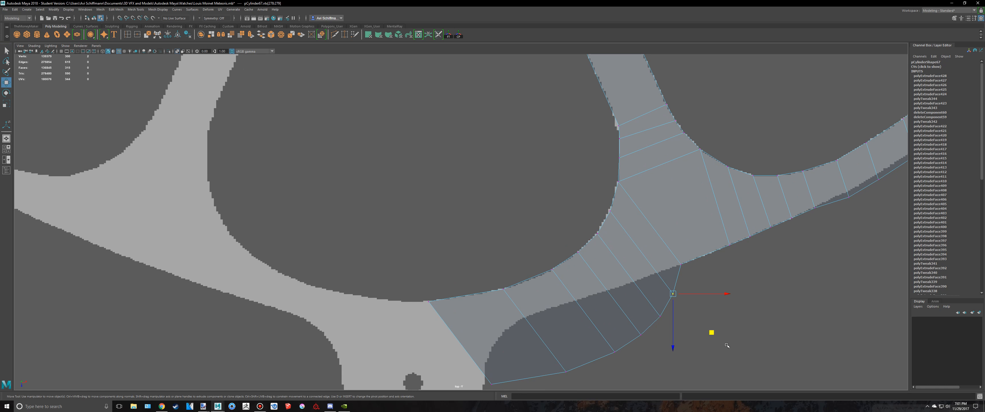
{"action": "left_click_drag", "start_coordinate": [712, 335], "coordinate": [699, 313]}
{"action": "key", "text": "q"}
{"action": "left_click_drag", "start_coordinate": [684, 340], "coordinate": [650, 304]}
{"action": "key", "text": "w"}
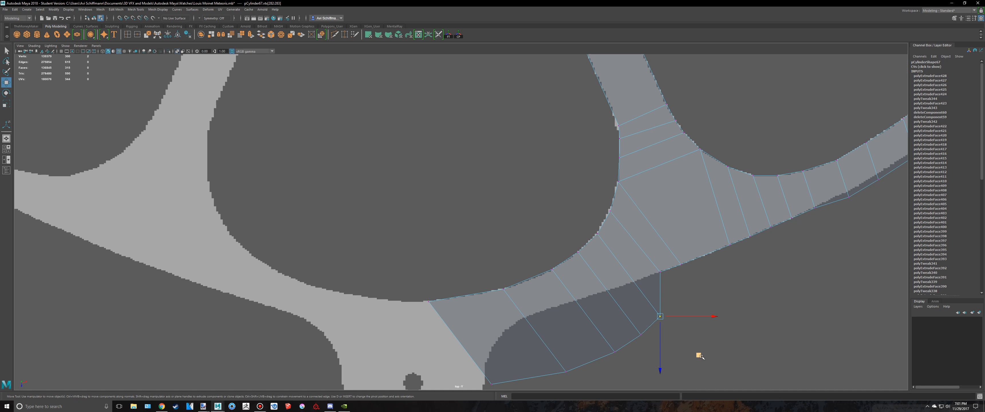
{"action": "middle_click_drag", "start_coordinate": [701, 356], "coordinate": [675, 322]}
- Move the following two overhanging outer vertices, closer to the bottom lug, onto the reference's lower edge
{"action": "key", "text": "q"}
{"action": "left_click_drag", "start_coordinate": [661, 352], "coordinate": [633, 323]}
{"action": "key", "text": "w"}
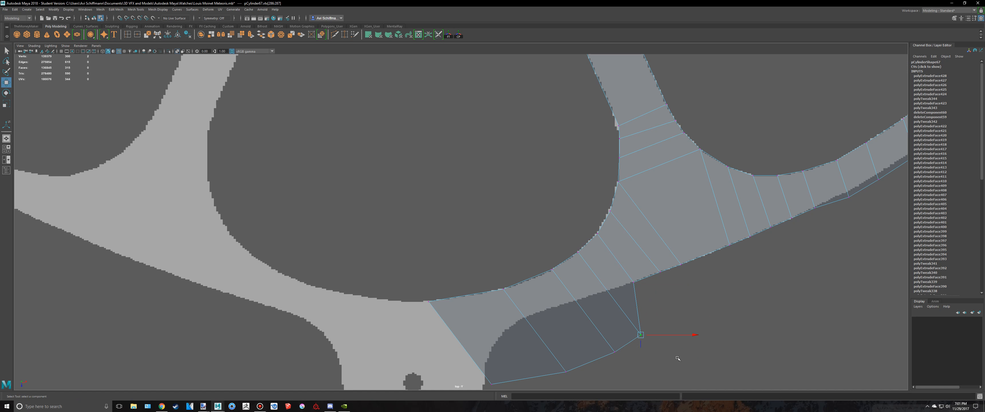
{"action": "middle_click_drag", "start_coordinate": [678, 363], "coordinate": [649, 330]}
{"action": "middle_click_drag", "start_coordinate": [654, 367], "coordinate": [660, 319], "text": "alt"}
{"action": "key", "text": "q"}
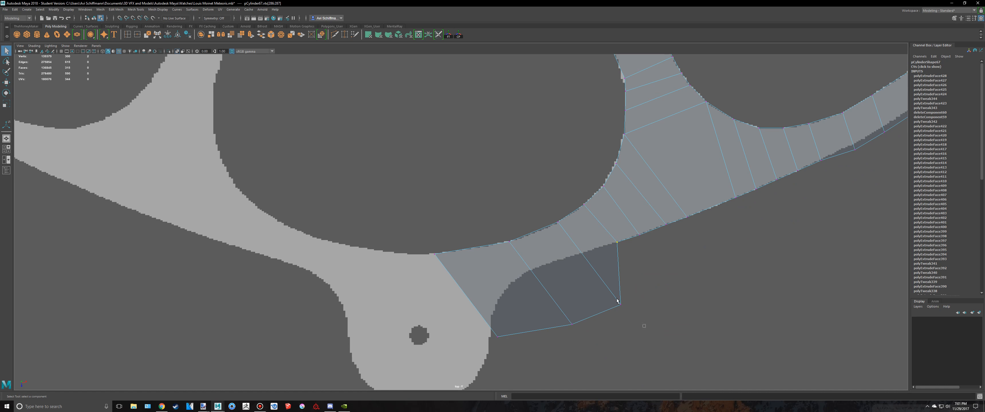
{"action": "left_click_drag", "start_coordinate": [644, 326], "coordinate": [609, 292]}
{"action": "key", "text": "w"}
{"action": "left_click_drag", "start_coordinate": [660, 343], "coordinate": [623, 289]}
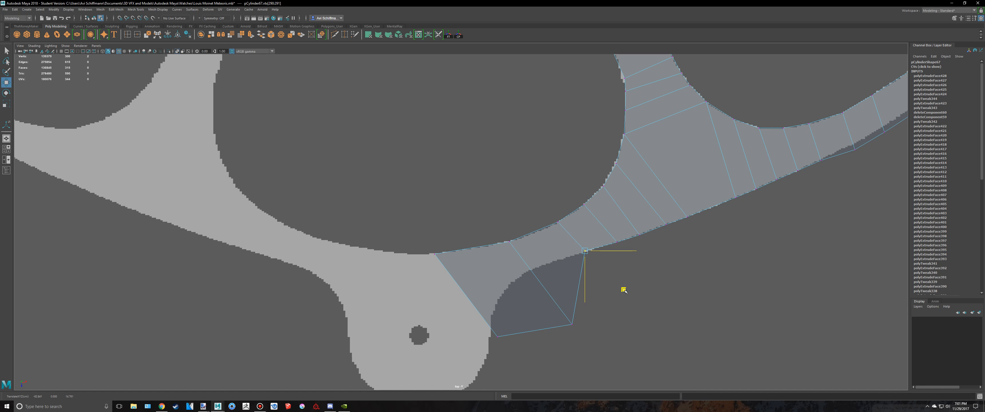
- Fit the strip's last two outer vertices to the start and the side of the bottom lug's neck
{"action": "key", "text": "q"}
{"action": "left_click_drag", "start_coordinate": [584, 341], "coordinate": [557, 309]}
{"action": "key", "text": "w"}
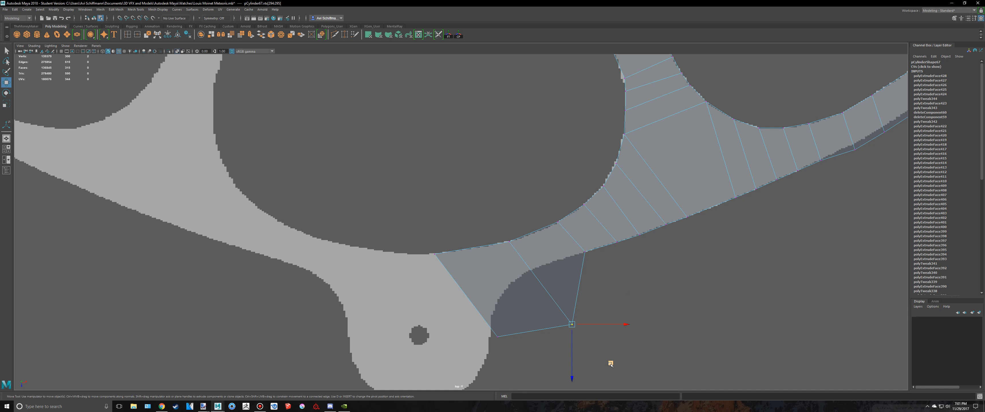
{"action": "left_click_drag", "start_coordinate": [611, 365], "coordinate": [587, 302]}
{"action": "key", "text": "q"}
{"action": "left_click_drag", "start_coordinate": [516, 353], "coordinate": [482, 320]}
{"action": "key", "text": "w"}
{"action": "left_click_drag", "start_coordinate": [536, 375], "coordinate": [528, 367]}
- Cut additional edges across the strip's last segments beside the lug's neck with Multi-Cut
{"action": "left_click", "coordinate": [335, 35]}
{"action": "left_click", "coordinate": [548, 263]}
{"action": "left_click", "coordinate": [531, 280]}
{"action": "key", "text": "Return"}
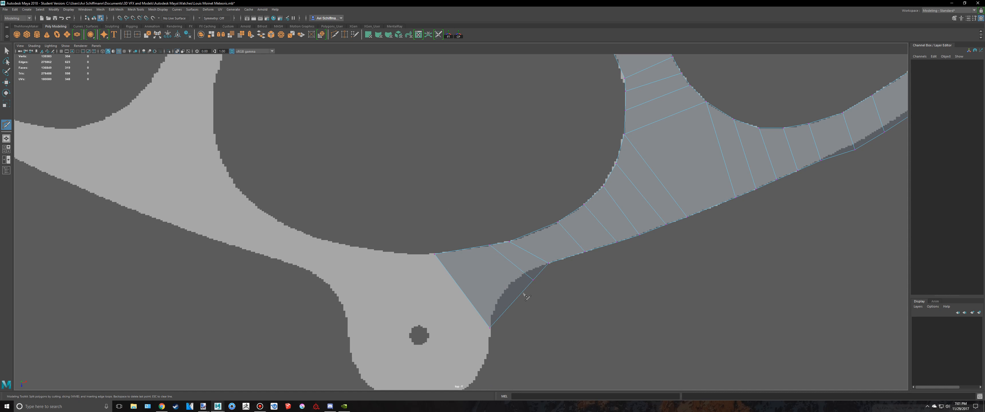
{"action": "left_click", "coordinate": [519, 293]}
{"action": "key", "text": "Return"}
{"action": "key", "text": "q"}
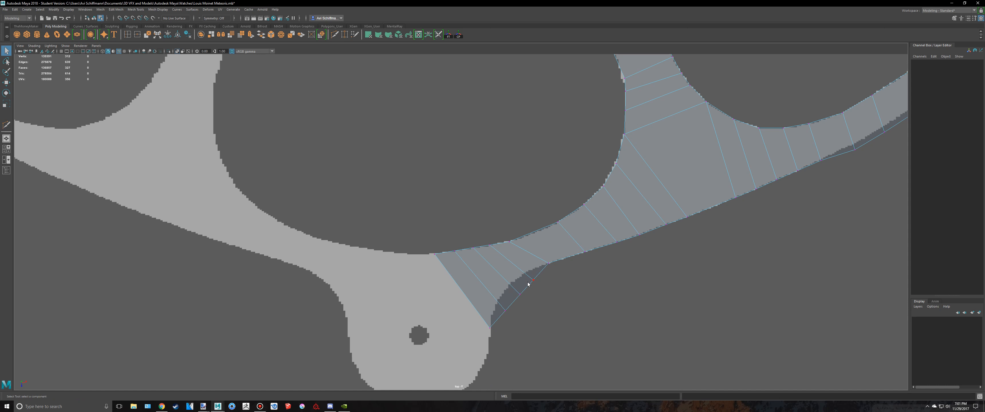
- Move the new outer vertices inward onto the concave curve of the bottom lug's neck
{"action": "right_click_drag", "start_coordinate": [527, 282], "coordinate": [499, 236]}
{"action": "scroll", "coordinate": [558, 302], "scroll_direction": "up", "scroll_amount": 3}
{"action": "left_click", "coordinate": [566, 313]}
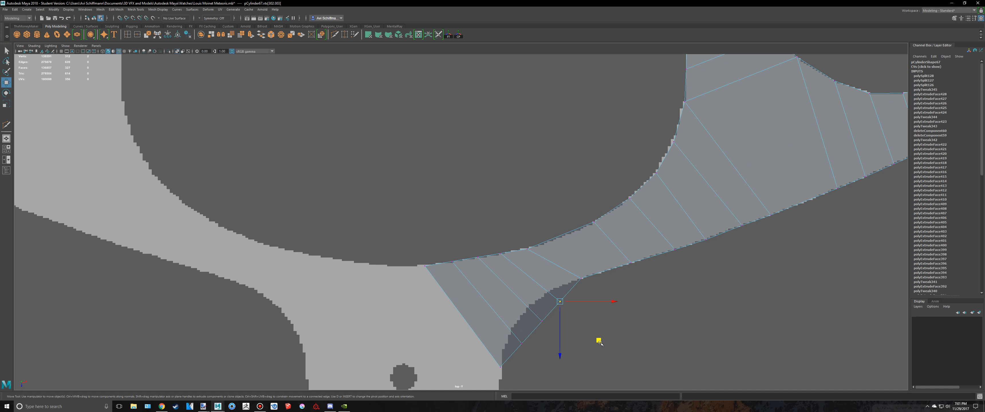
{"action": "key", "text": "w"}
{"action": "middle_click_drag", "start_coordinate": [598, 340], "coordinate": [590, 329]}
{"action": "left_click_drag", "start_coordinate": [534, 316], "coordinate": [533, 316]}
{"action": "key", "text": "w"}
{"action": "middle_click_drag", "start_coordinate": [575, 352], "coordinate": [562, 339]}
{"action": "key", "text": "q"}
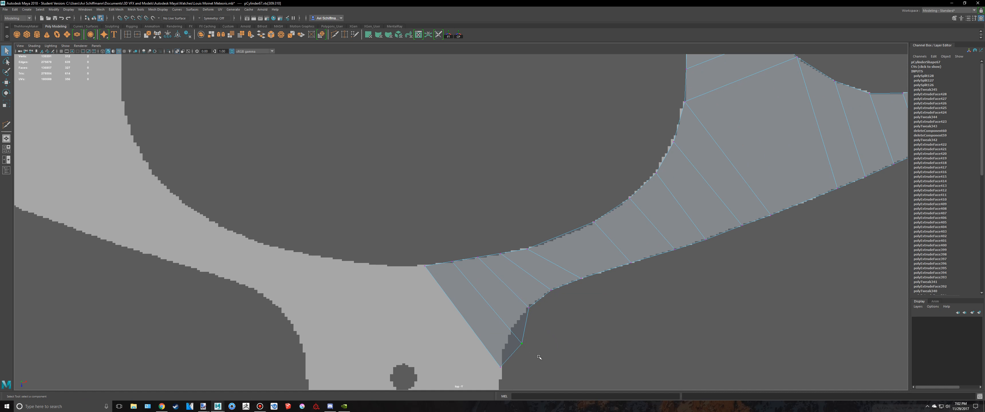
{"action": "key", "text": "w"}
{"action": "middle_click_drag", "start_coordinate": [559, 384], "coordinate": [551, 374]}
{"action": "scroll", "coordinate": [550, 375], "scroll_direction": "down", "scroll_amount": 8}
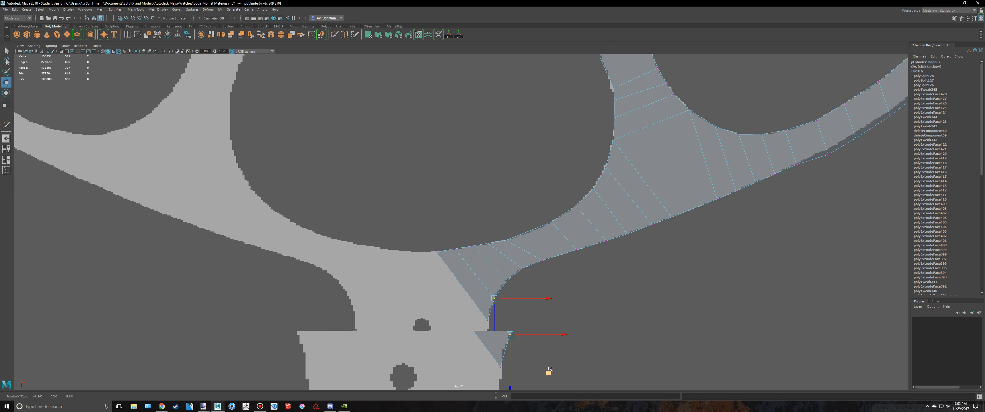
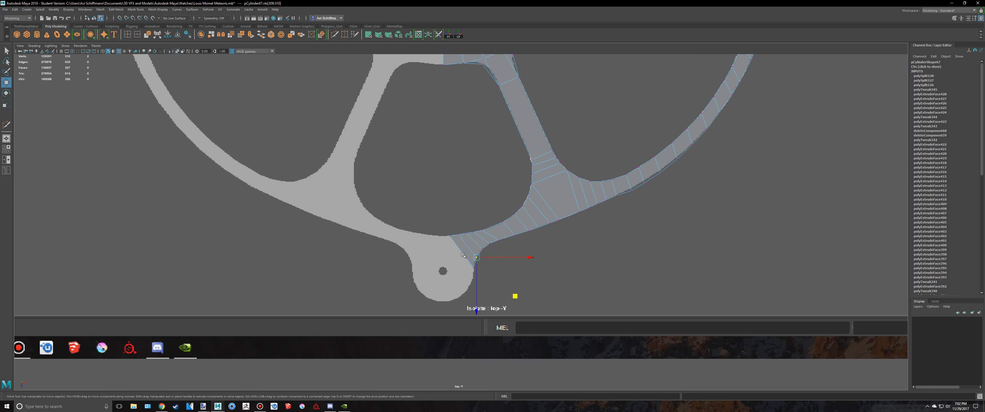
- Try to snap the upper vertices of the strip's open end to the half-hub's straight cut edge
{"action": "scroll", "coordinate": [434, 239], "scroll_direction": "up", "scroll_amount": 5}
{"action": "left_click_drag", "start_coordinate": [447, 263], "coordinate": [447, 264]}
{"action": "scroll", "coordinate": [484, 182], "scroll_direction": "down", "scroll_amount": 4}
{"action": "middle_click_drag", "start_coordinate": [483, 183], "coordinate": [484, 198], "text": "alt"}
{"action": "key", "text": "v"}
{"action": "middle_click_drag", "start_coordinate": [449, 86], "coordinate": [446, 85]}
{"action": "key", "text": "ctrl+z"}
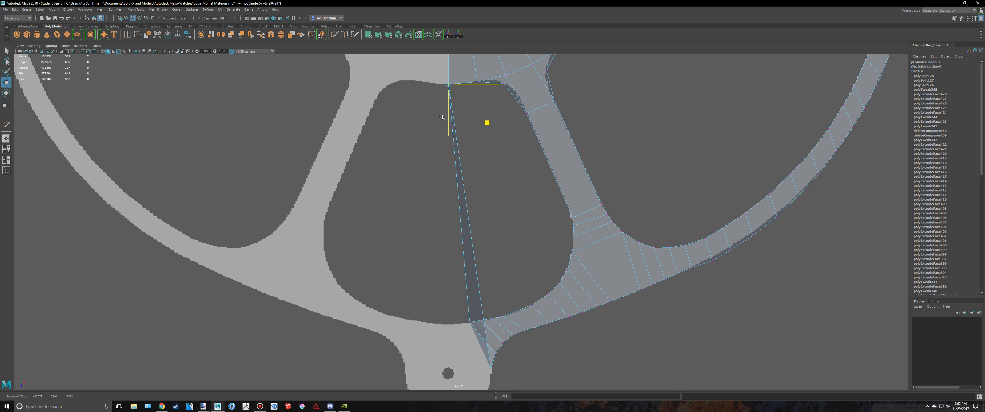
{"action": "key", "text": "ctrl+z"}
{"action": "key", "text": "v"}
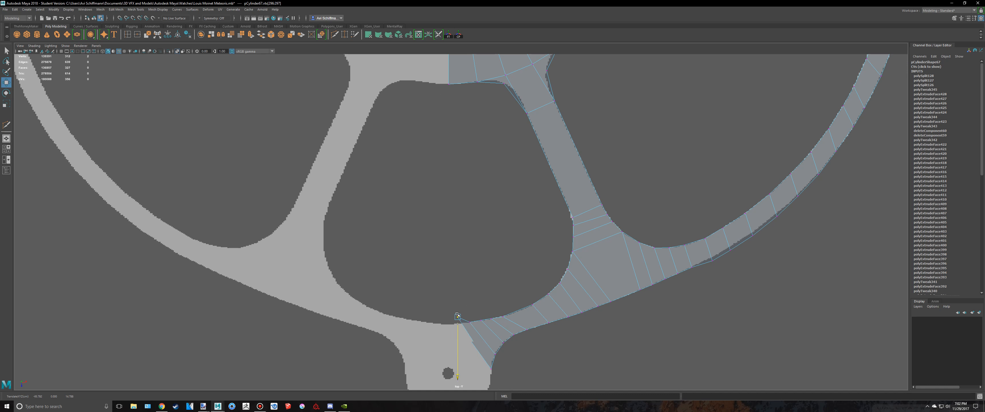
{"action": "middle_click_drag", "start_coordinate": [457, 316], "coordinate": [451, 137]}
{"action": "key", "text": "ctrl+z"}
- Snap the upper and lower vertices of the strip's open end horizontally to the centreline, using the half-hub's cut edge as target
{"action": "middle_click_drag", "start_coordinate": [518, 331], "coordinate": [452, 320]}
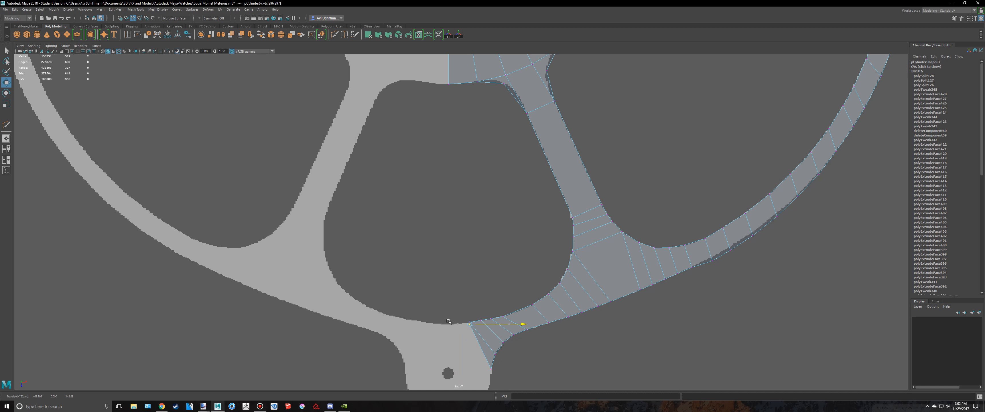
{"action": "middle_click_drag", "start_coordinate": [365, 201], "coordinate": [368, 197]}
{"action": "middle_click_drag", "start_coordinate": [443, 78], "coordinate": [438, 82]}
{"action": "key", "text": "ctrl+z"}
{"action": "middle_click_drag", "start_coordinate": [490, 369], "coordinate": [467, 282], "text": "alt"}
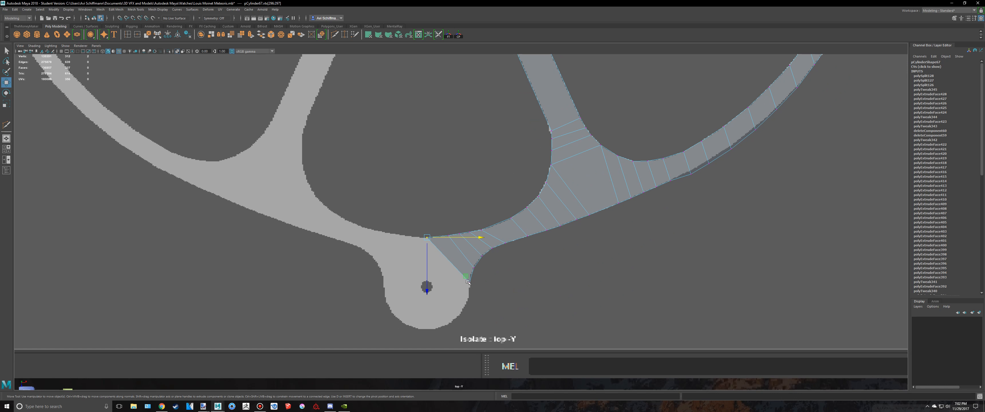
{"action": "left_click_drag", "start_coordinate": [462, 279], "coordinate": [461, 278]}
{"action": "middle_click_drag", "start_coordinate": [461, 278], "coordinate": [454, 347], "text": "alt"}
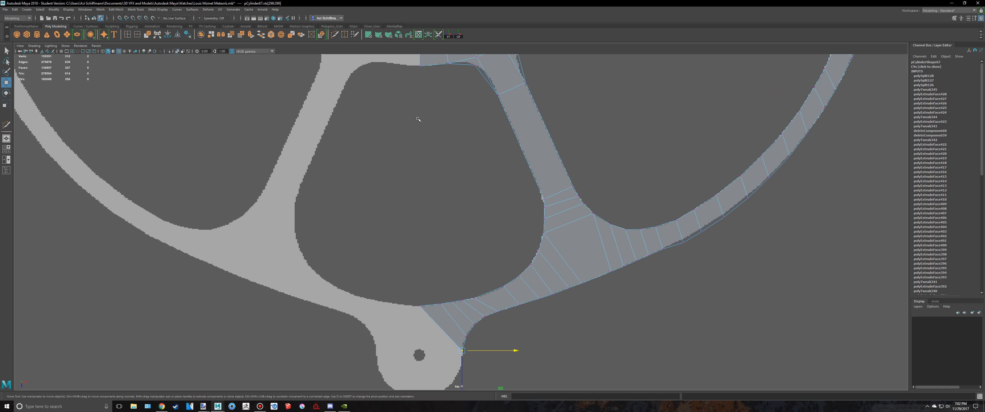
{"action": "middle_click_drag", "start_coordinate": [414, 75], "coordinate": [413, 64]}
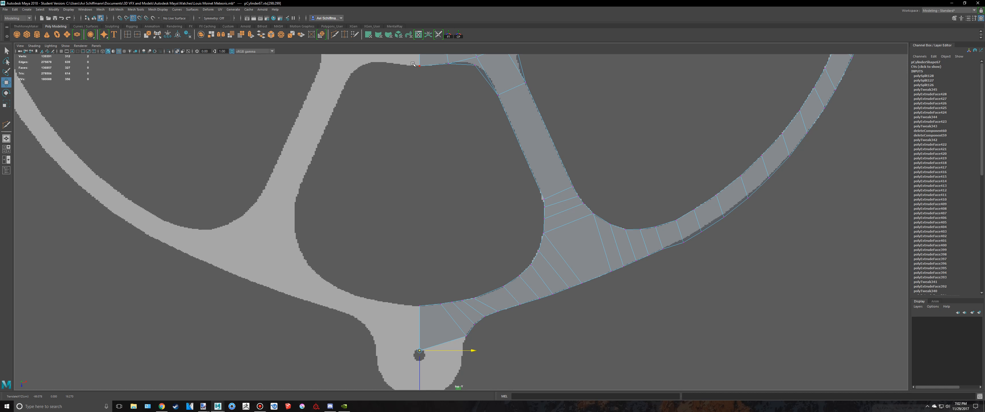
- Move the lowest outer vertices of the lug's neck down to the lug's side, level with the pin hole
{"action": "middle_click_drag", "start_coordinate": [516, 205], "coordinate": [507, 163], "text": "alt"}
{"action": "scroll", "coordinate": [477, 251], "scroll_direction": "up", "scroll_amount": 3}
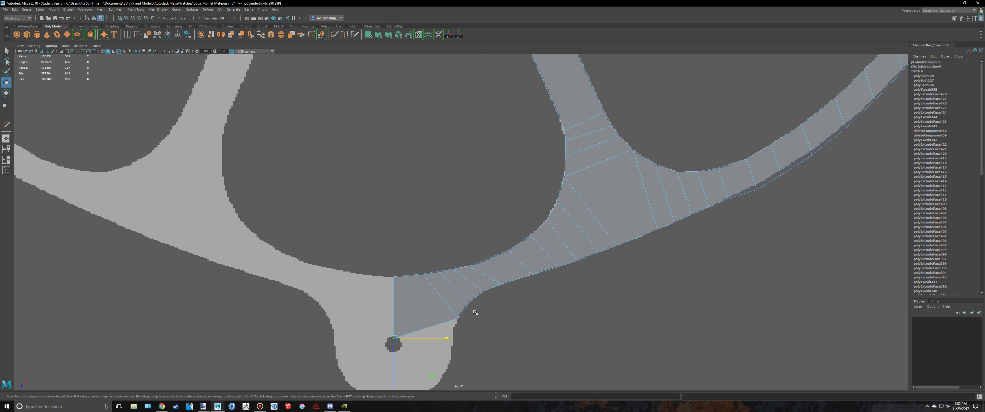
{"action": "middle_click_drag", "start_coordinate": [474, 306], "coordinate": [463, 223], "text": "alt"}
{"action": "scroll", "coordinate": [463, 223], "scroll_direction": "up", "scroll_amount": 3}
{"action": "left_click_drag", "start_coordinate": [453, 270], "coordinate": [454, 270]}
{"action": "middle_click_drag", "start_coordinate": [480, 284], "coordinate": [473, 311]}
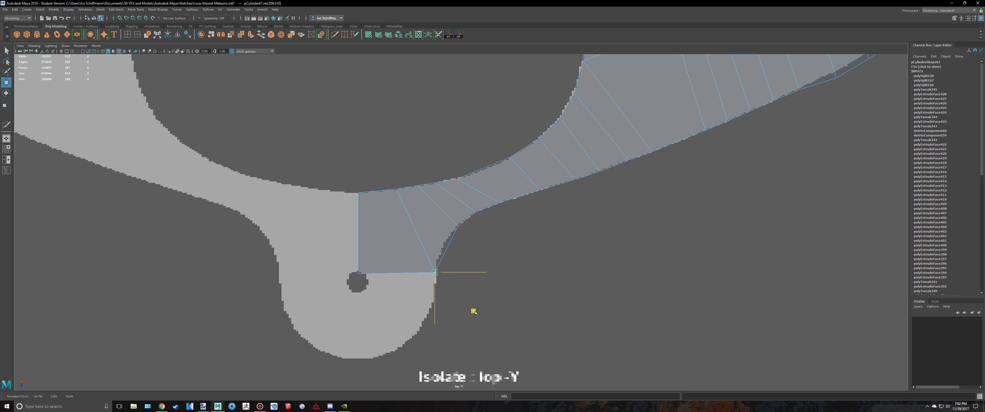
- Cut one more edge across the neck segment above the lug and move its outer vertices onto the reference curve
{"action": "left_click", "coordinate": [336, 36]}
{"action": "left_click", "coordinate": [446, 252]}
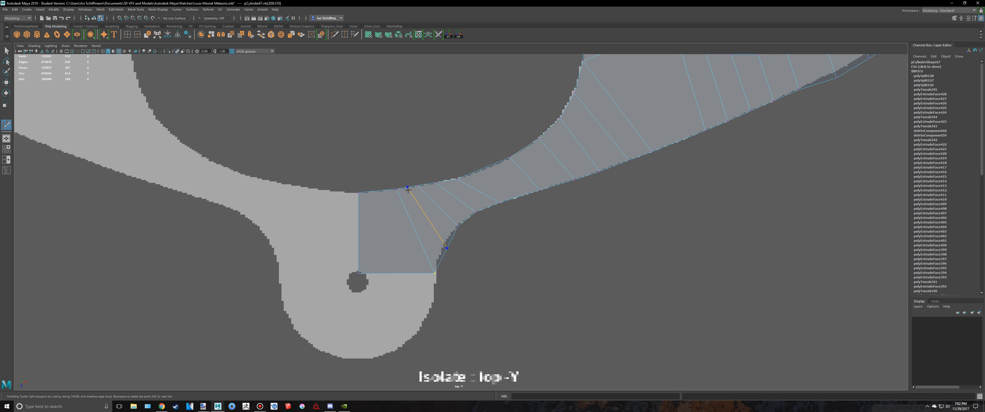
{"action": "scroll", "coordinate": [457, 242], "scroll_direction": "up", "scroll_amount": 3}
{"action": "key", "text": "q"}
{"action": "right_click_drag", "start_coordinate": [443, 243], "coordinate": [421, 244]}
{"action": "left_click_drag", "start_coordinate": [458, 275], "coordinate": [433, 246]}
{"action": "key", "text": "w"}
{"action": "middle_click_drag", "start_coordinate": [480, 294], "coordinate": [476, 289]}
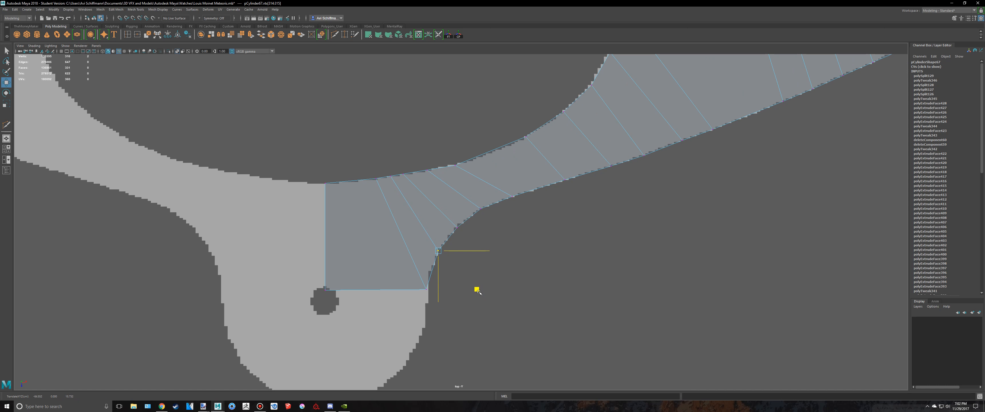
- Examine how the half-plate's lower section and lug neck fit the reference outline
{"action": "scroll", "coordinate": [478, 292], "scroll_direction": "down", "scroll_amount": 4}
{"action": "scroll", "coordinate": [466, 283], "scroll_direction": "up", "scroll_amount": 2}
{"action": "key", "text": "q"}
{"action": "scroll", "coordinate": [411, 246], "scroll_direction": "down", "scroll_amount": 3}
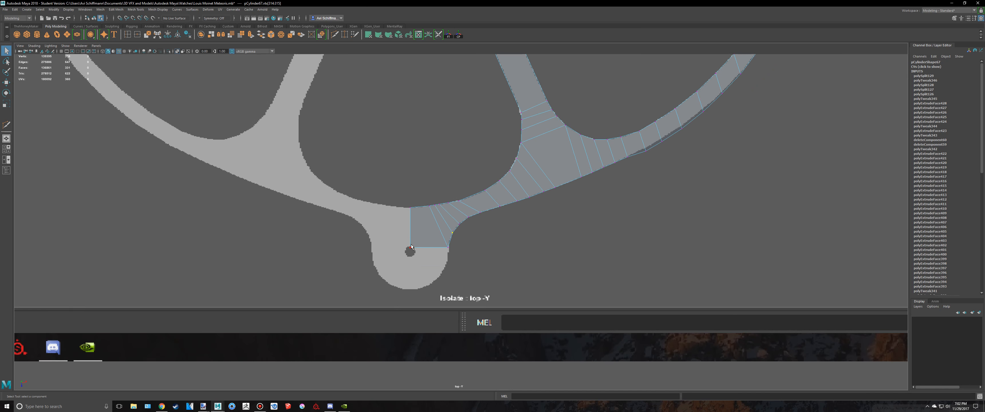
{"action": "scroll", "coordinate": [411, 246], "scroll_direction": "down", "scroll_amount": 6}
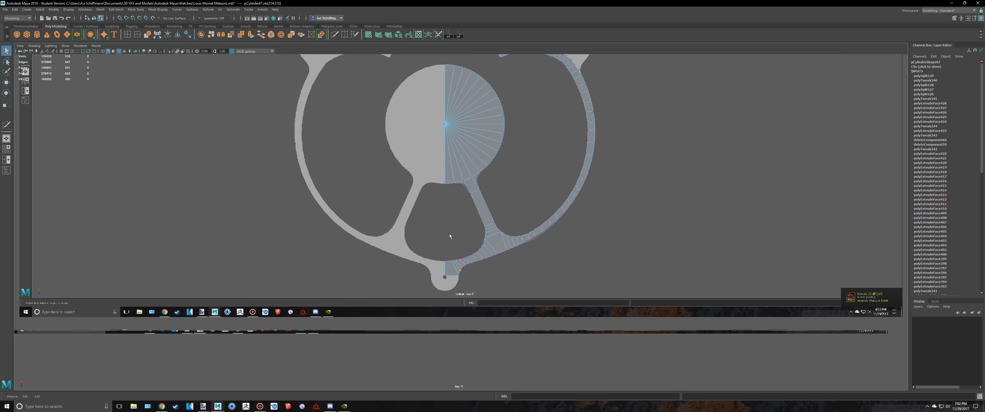
{"action": "middle_click_drag", "start_coordinate": [450, 235], "coordinate": [464, 213], "text": "alt"}
{"action": "scroll", "coordinate": [493, 237], "scroll_direction": "up", "scroll_amount": 3}
{"action": "scroll", "coordinate": [595, 260], "scroll_direction": "down", "scroll_amount": 3}
{"action": "scroll", "coordinate": [573, 263], "scroll_direction": "up", "scroll_amount": 3}
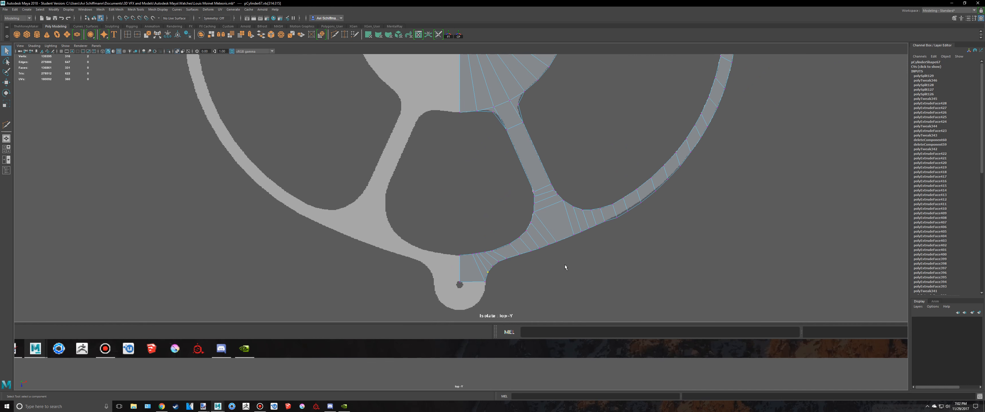
{"action": "scroll", "coordinate": [503, 283], "scroll_direction": "up", "scroll_amount": 6}
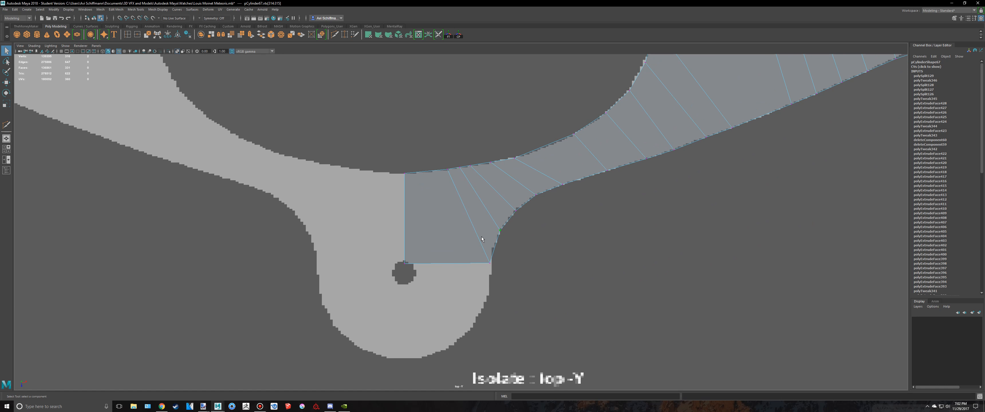
- Extrude the end face of the lower lug's neck downward in four consecutive segments to the bottom of the reference lug
{"action": "right_click_drag", "start_coordinate": [449, 224], "coordinate": [463, 238]}
{"action": "left_click", "coordinate": [474, 251]}
{"action": "key", "text": "w"}
{"action": "key", "text": "q"}
{"action": "right_click_drag", "start_coordinate": [417, 242], "coordinate": [469, 310]}
{"action": "left_click", "coordinate": [434, 231]}
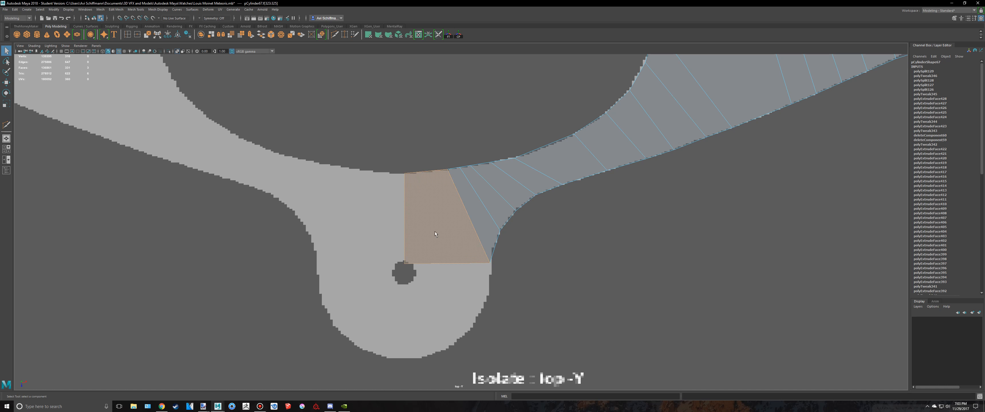
{"action": "scroll", "coordinate": [443, 244], "scroll_direction": "up", "scroll_amount": 2}
{"action": "key", "text": "w"}
{"action": "scroll", "coordinate": [487, 235], "scroll_direction": "up", "scroll_amount": 2}
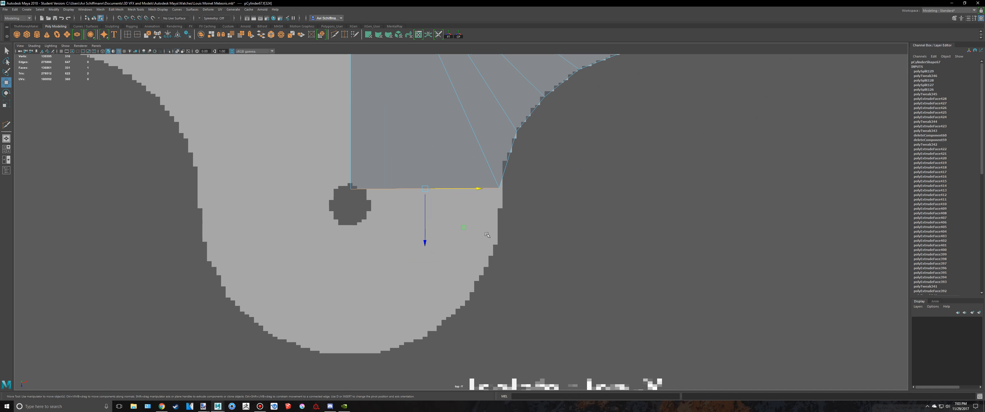
{"action": "key", "text": "ctrl+e"}
{"action": "left_click_drag", "start_coordinate": [424, 222], "coordinate": [430, 383]}
{"action": "key", "text": "ctrl+e"}
{"action": "key", "text": "ctrl+e"}
{"action": "key", "text": "ctrl+e"}
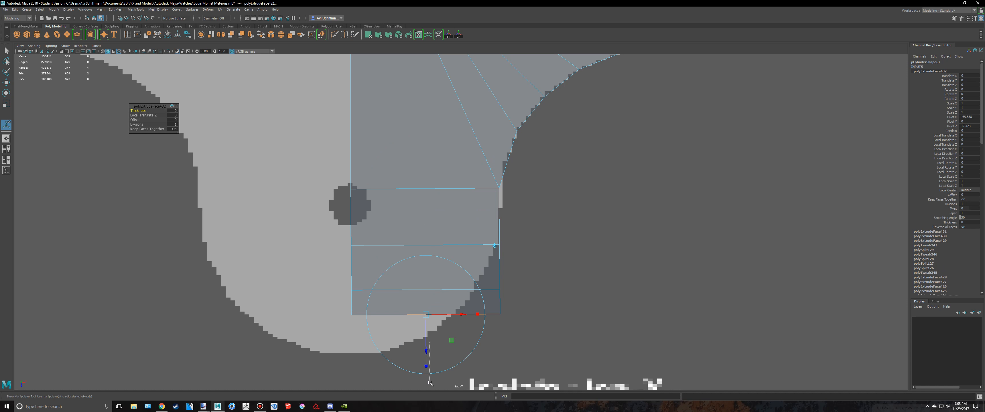
{"action": "left_click_drag", "start_coordinate": [427, 349], "coordinate": [427, 387]}
- Move the outer vertices of the new lower lug segments inward onto the rounded reference outline
{"action": "key", "text": "q"}
{"action": "right_click_drag", "start_coordinate": [438, 297], "coordinate": [411, 235]}
{"action": "key", "text": "w"}
{"action": "left_click_drag", "start_coordinate": [491, 237], "coordinate": [474, 296]}
{"action": "left_click_drag", "start_coordinate": [553, 290], "coordinate": [529, 291]}
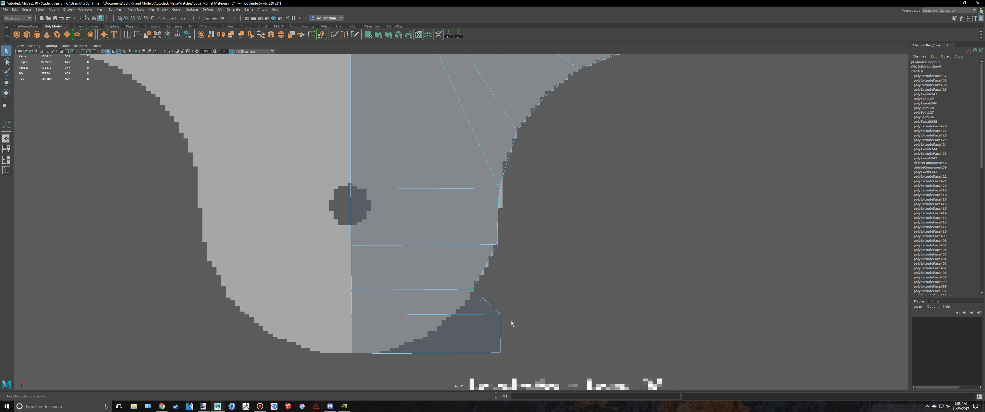
{"action": "left_click_drag", "start_coordinate": [510, 321], "coordinate": [493, 308]}
{"action": "left_click_drag", "start_coordinate": [549, 319], "coordinate": [503, 320]}
{"action": "key", "text": "q"}
{"action": "key", "text": "w"}
{"action": "left_click_drag", "start_coordinate": [542, 352], "coordinate": [463, 339]}
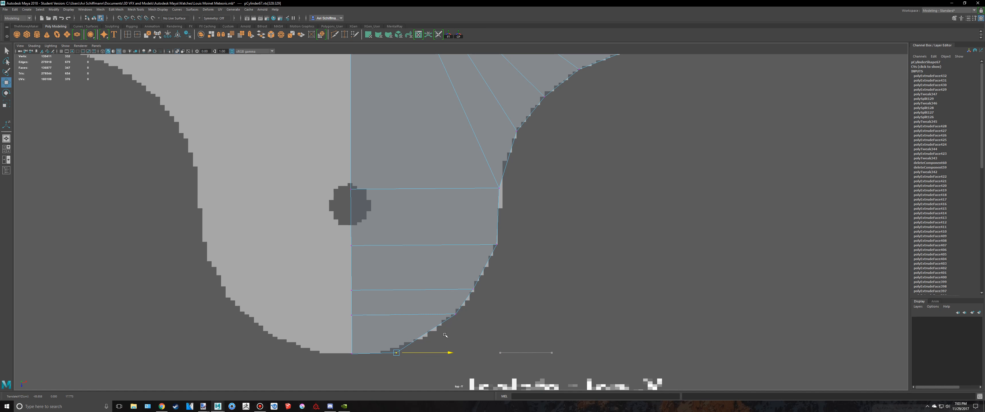
- Cut an edge across the lowest lug segment and move its outer vertices onto the reference curve
{"action": "left_click", "coordinate": [338, 37]}
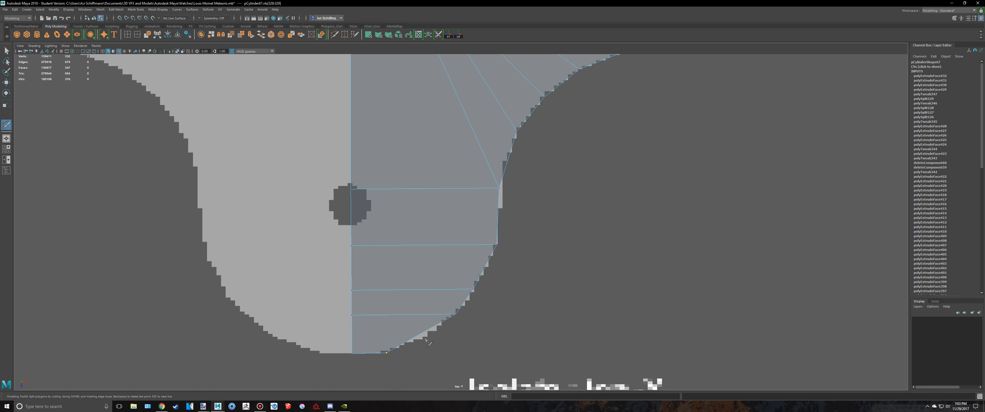
{"action": "left_click", "coordinate": [419, 303]}
{"action": "right_click_drag", "start_coordinate": [430, 235], "coordinate": [405, 236]}
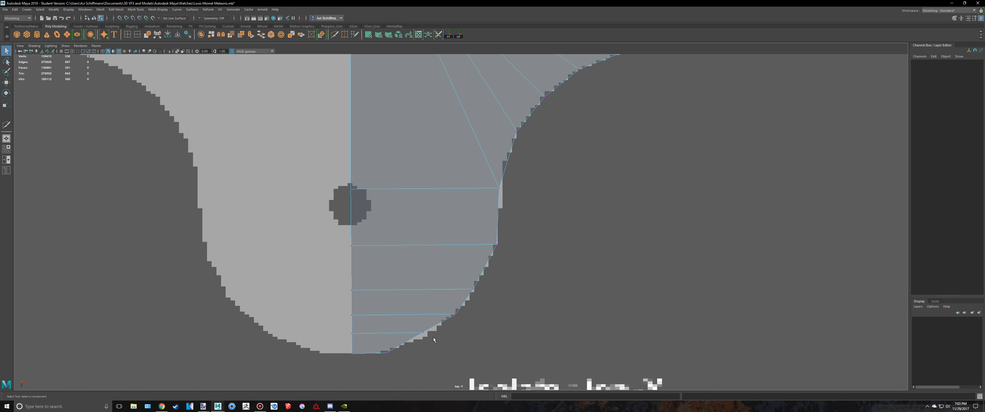
{"action": "left_click", "coordinate": [428, 342]}
{"action": "key", "text": "w"}
{"action": "left_click_drag", "start_coordinate": [476, 333], "coordinate": [485, 333]}
- Move the bulging outer vertices of the rim strip, just past the lower spoke junction, onto the reference edge
{"action": "scroll", "coordinate": [486, 332], "scroll_direction": "down", "scroll_amount": 8}
{"action": "middle_click_drag", "start_coordinate": [533, 150], "coordinate": [396, 303], "text": "alt"}
{"action": "scroll", "coordinate": [397, 302], "scroll_direction": "down", "scroll_amount": 5}
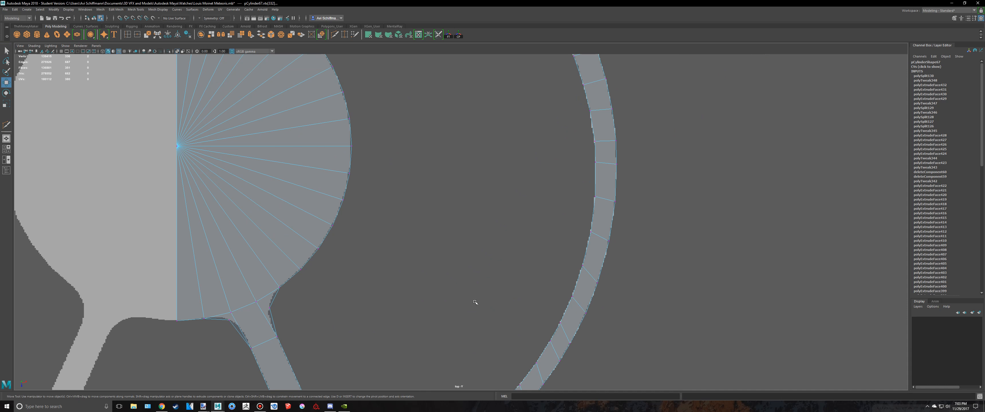
{"action": "scroll", "coordinate": [454, 287], "scroll_direction": "up", "scroll_amount": 7}
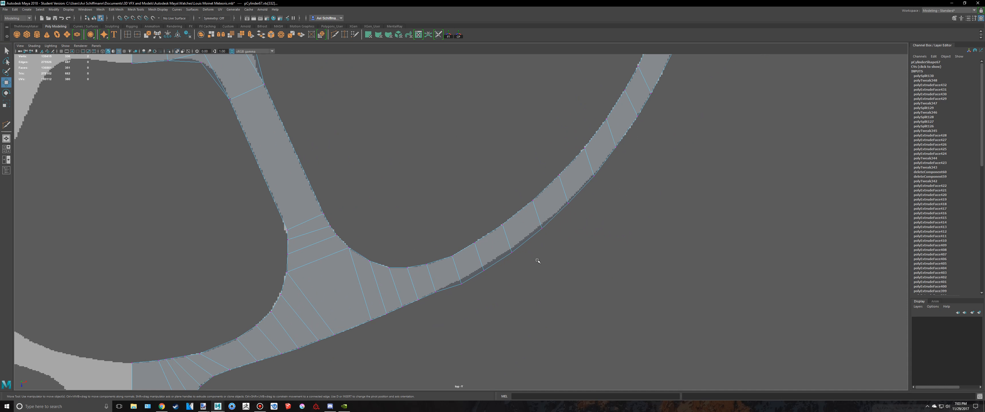
{"action": "scroll", "coordinate": [495, 307], "scroll_direction": "up", "scroll_amount": 2}
{"action": "left_click_drag", "start_coordinate": [501, 343], "coordinate": [498, 341]}
{"action": "key", "text": "q"}
{"action": "left_click_drag", "start_coordinate": [482, 280], "coordinate": [504, 300]}
{"action": "key", "text": "w"}
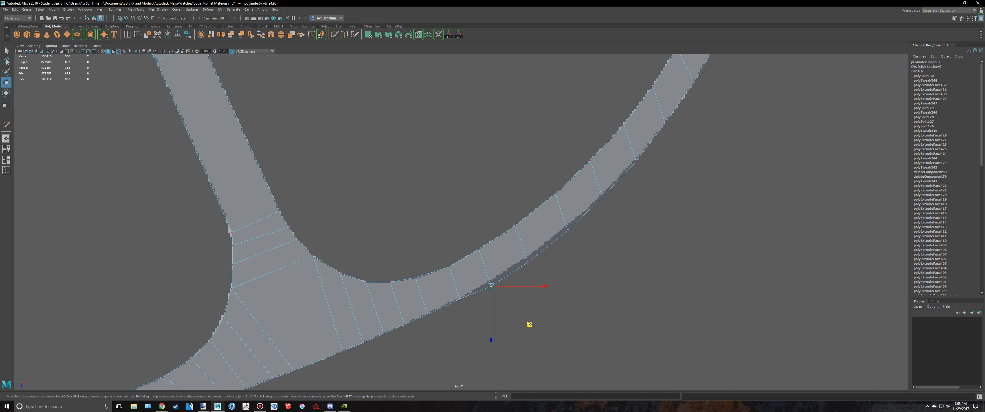
{"action": "left_click_drag", "start_coordinate": [531, 325], "coordinate": [529, 324]}
- Adjust the next outer vertices farther up the rim strip to follow the reference edge
{"action": "key", "text": "q"}
{"action": "left_click_drag", "start_coordinate": [519, 250], "coordinate": [564, 298]}
{"action": "key", "text": "w"}
{"action": "key", "text": "q"}
{"action": "key", "text": "w"}
{"action": "left_click_drag", "start_coordinate": [558, 221], "coordinate": [605, 267]}
{"action": "key", "text": "q"}
{"action": "left_click_drag", "start_coordinate": [595, 179], "coordinate": [641, 235]}
{"action": "key", "text": "w"}
- Select the rim's outer side faces along the section that borders the upper lug
{"action": "scroll", "coordinate": [641, 235], "scroll_direction": "down", "scroll_amount": 2}
{"action": "scroll", "coordinate": [642, 235], "scroll_direction": "down", "scroll_amount": 1}
{"action": "middle_click_drag", "start_coordinate": [585, 198], "coordinate": [514, 344], "text": "alt"}
{"action": "middle_click_drag", "start_coordinate": [584, 107], "coordinate": [552, 389], "text": "alt"}
{"action": "scroll", "coordinate": [499, 248], "scroll_direction": "down", "scroll_amount": 1}
{"action": "middle_click_drag", "start_coordinate": [499, 249], "coordinate": [567, 358], "text": "alt"}
{"action": "scroll", "coordinate": [562, 256], "scroll_direction": "up", "scroll_amount": 4}
{"action": "right_click_drag", "start_coordinate": [553, 230], "coordinate": [554, 249]}
{"action": "middle_click_drag", "start_coordinate": [588, 223], "coordinate": [475, 200], "text": "alt"}
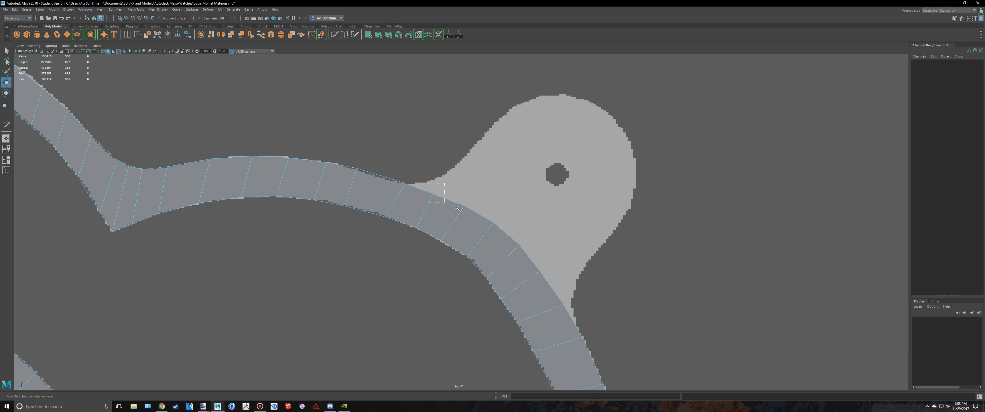
{"action": "left_click_drag", "start_coordinate": [499, 215], "coordinate": [500, 216]}
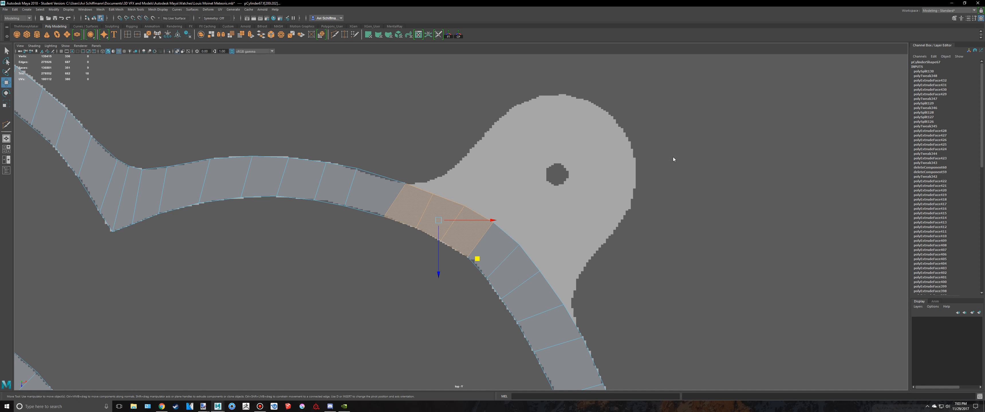
{"action": "key", "text": "space"}
{"action": "key", "text": "space"}
{"action": "key", "text": "f"}
{"action": "scroll", "coordinate": [652, 216], "scroll_direction": "down", "scroll_amount": 5}
{"action": "left_click_drag", "start_coordinate": [651, 216], "coordinate": [568, 188], "text": "alt"}
{"action": "left_click", "coordinate": [493, 229]}
{"action": "key", "text": "q"}
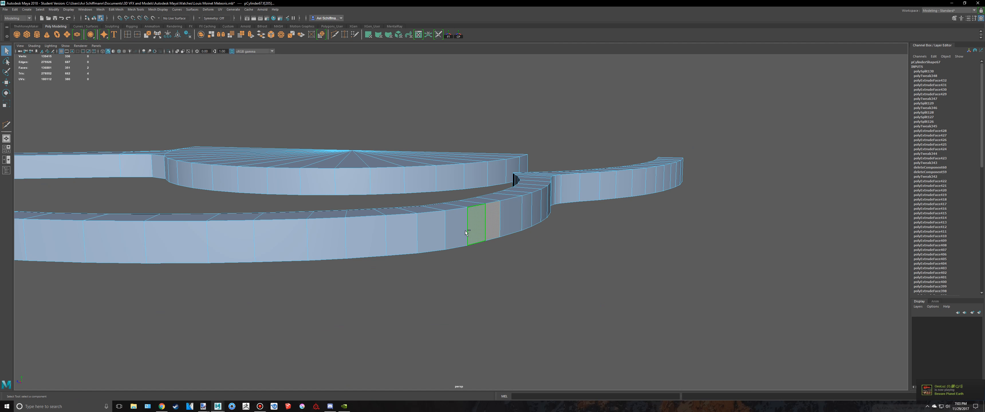
{"action": "key", "text": "space"}
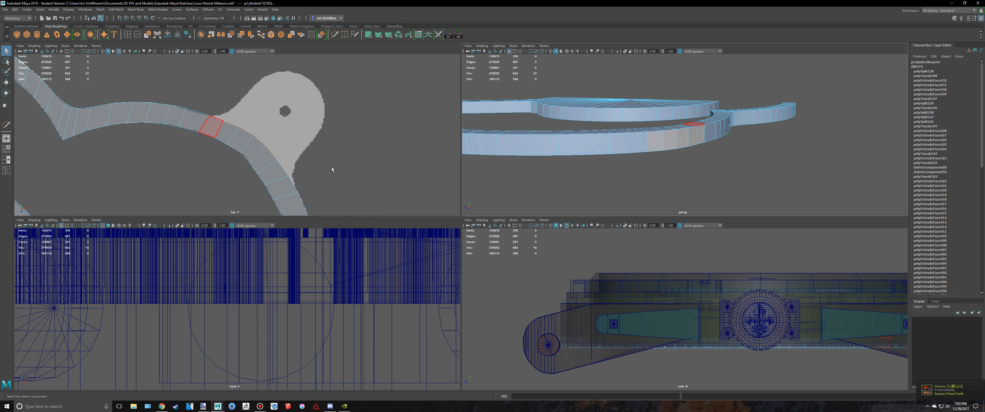
{"action": "left_click", "coordinate": [637, 142], "text": "shift"}
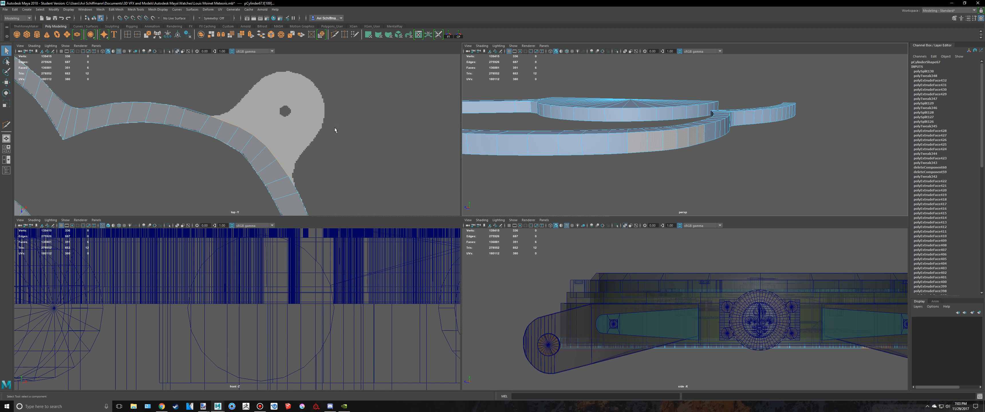
{"action": "key", "text": "space"}
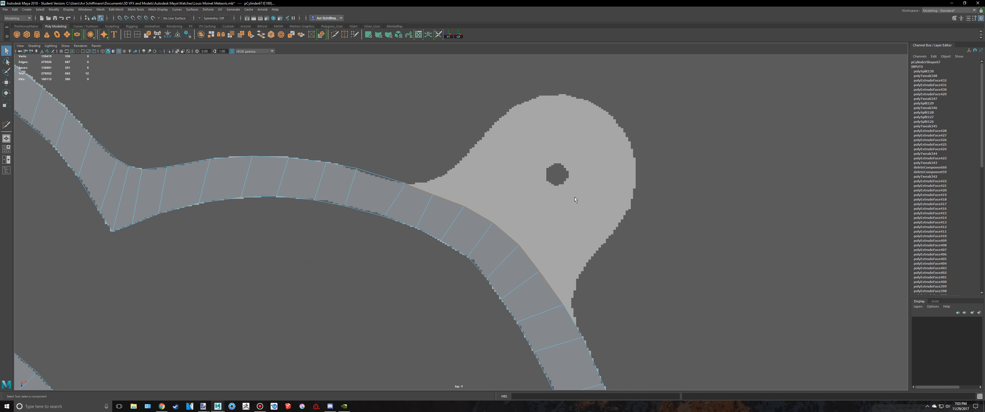
{"action": "middle_click_drag", "start_coordinate": [559, 192], "coordinate": [541, 211], "text": "alt"}
{"action": "scroll", "coordinate": [550, 210], "scroll_direction": "up", "scroll_amount": 2}
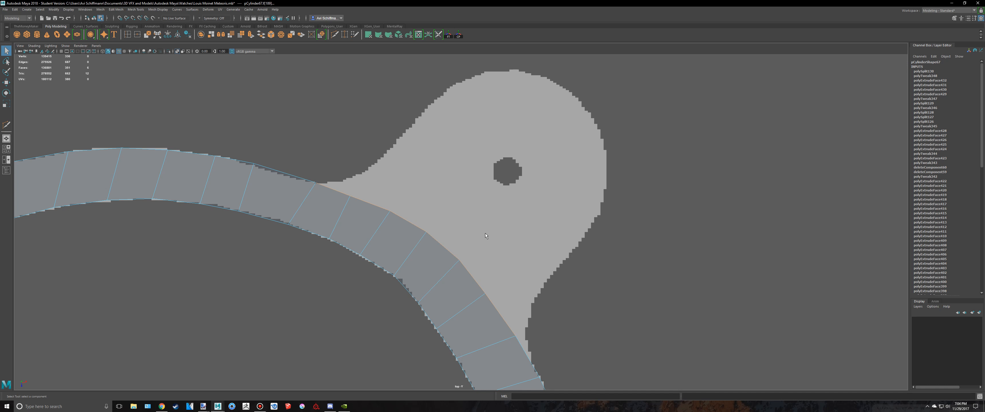
{"action": "key", "text": "ctrl+e"}
{"action": "left_click_drag", "start_coordinate": [531, 299], "coordinate": [635, 260]}
{"action": "key", "text": "w"}
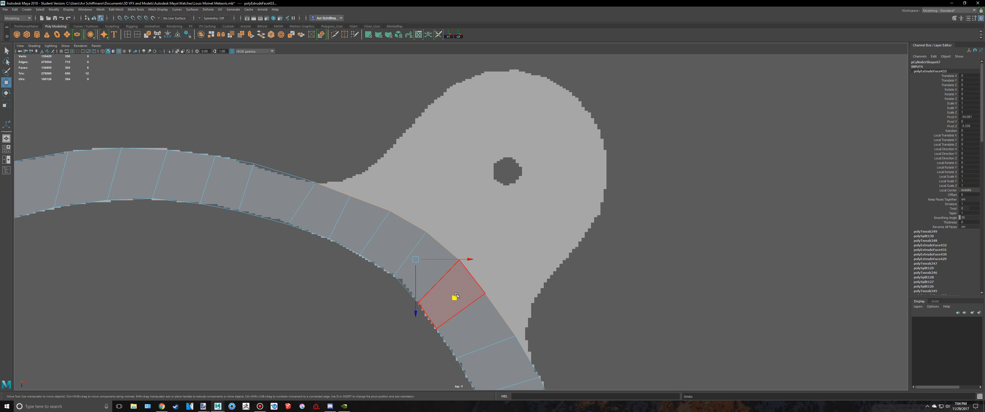
{"action": "left_click_drag", "start_coordinate": [454, 298], "coordinate": [485, 264]}
{"action": "key", "text": "ctrl+z"}
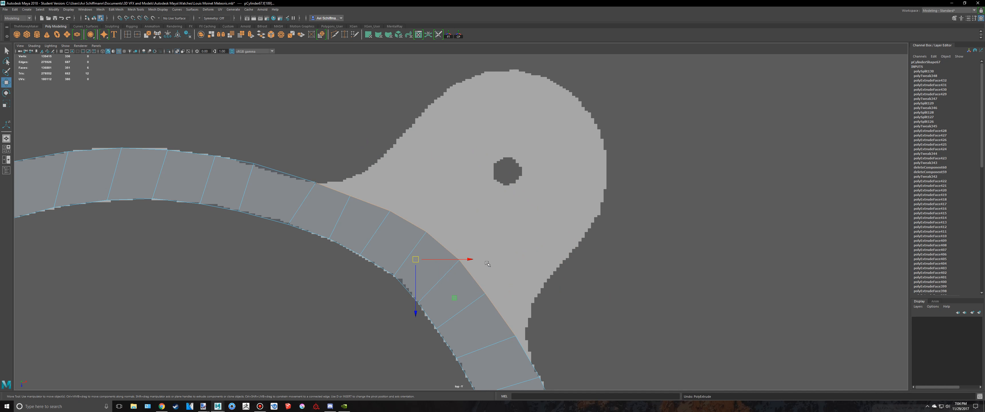
- Extrude the selected rim faces and move them diagonally outward into the upper lug
{"action": "key", "text": "t"}
{"action": "left_click_drag", "start_coordinate": [535, 292], "coordinate": [574, 264]}
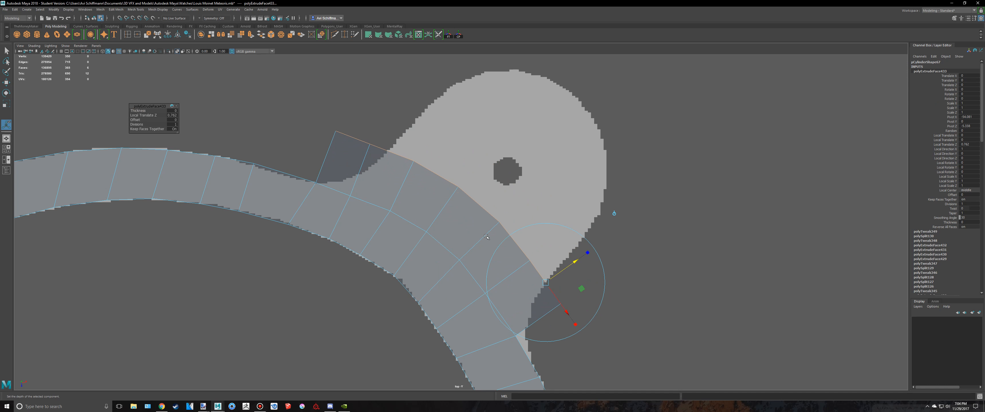
{"action": "scroll", "coordinate": [539, 259], "scroll_direction": "up", "scroll_amount": 2}
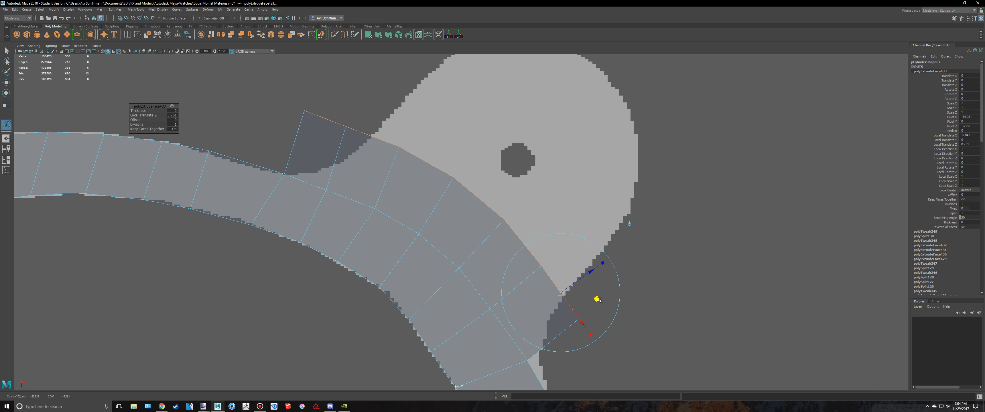
{"action": "key", "text": "ctrl+z"}
{"action": "key", "text": "w"}
{"action": "left_click_drag", "start_coordinate": [453, 309], "coordinate": [506, 255]}
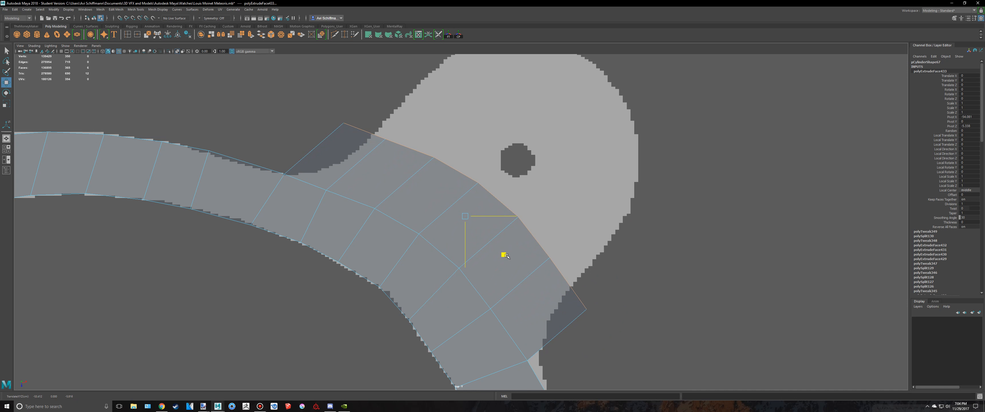
- Move the outer corner vertices at both ends of the extruded section inward onto the upper lug's reference outline
{"action": "right_click_drag", "start_coordinate": [498, 236], "coordinate": [469, 236]}
{"action": "left_click_drag", "start_coordinate": [571, 295], "coordinate": [618, 340]}
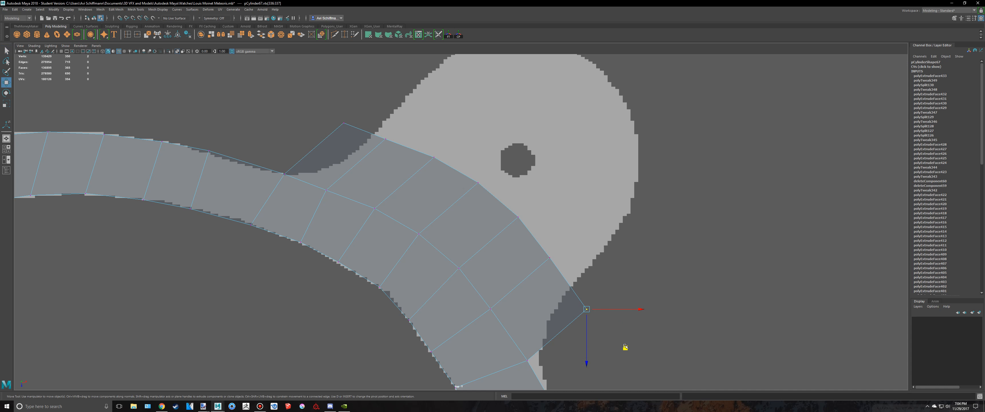
{"action": "middle_click_drag", "start_coordinate": [625, 349], "coordinate": [589, 359]}
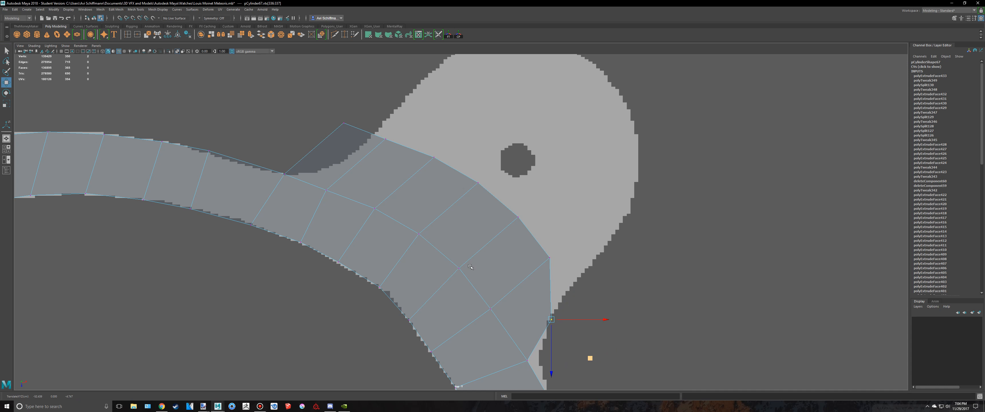
{"action": "left_click_drag", "start_coordinate": [320, 112], "coordinate": [368, 160]}
{"action": "middle_click_drag", "start_coordinate": [382, 161], "coordinate": [407, 175]}
- Insert three edge loops across the extruded section, parallel to the rim
{"action": "scroll", "coordinate": [389, 158], "scroll_direction": "up", "scroll_amount": 2}
{"action": "left_click", "coordinate": [327, 35]}
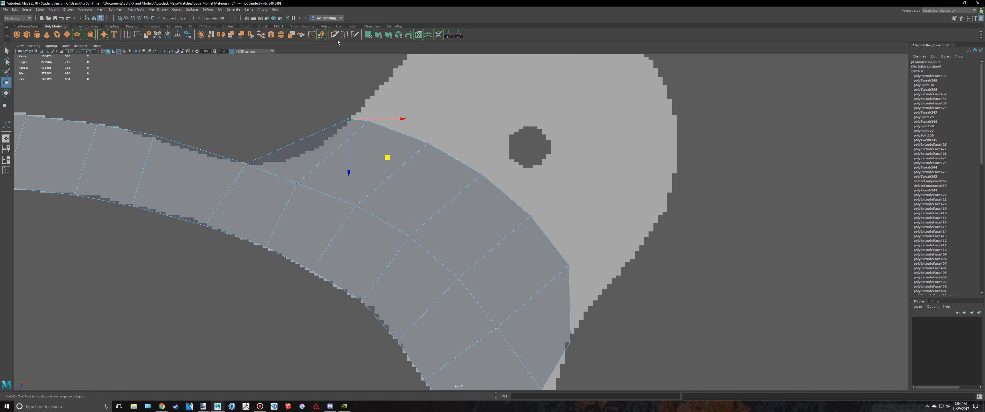
{"action": "left_click", "coordinate": [322, 133], "text": "ctrl"}
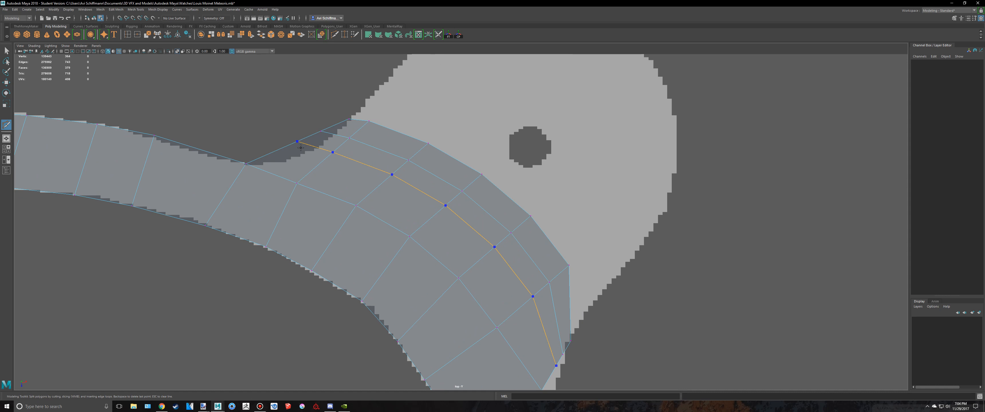
{"action": "left_click", "coordinate": [272, 156], "text": "ctrl"}
{"action": "key", "text": "q"}
- Move the two outermost new loop vertices on the lug's upper side onto the concave reference fillet
{"action": "right_click_drag", "start_coordinate": [339, 141], "coordinate": [313, 140]}
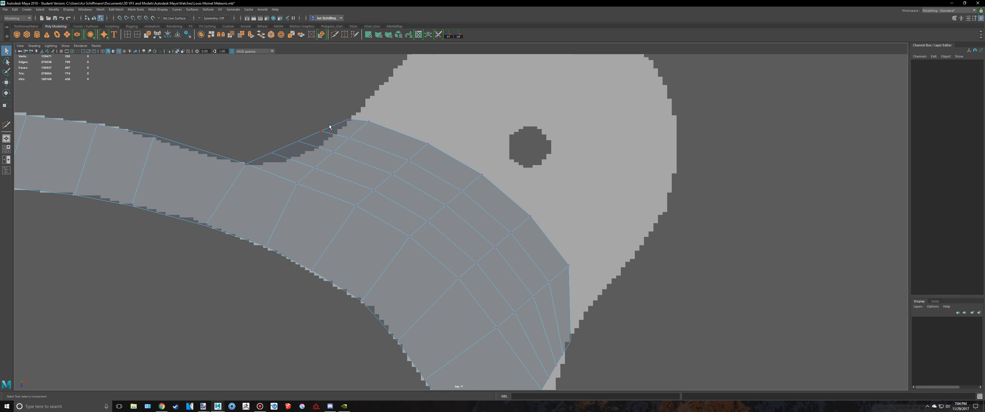
{"action": "scroll", "coordinate": [309, 111], "scroll_direction": "up", "scroll_amount": 2}
{"action": "middle_click_drag", "start_coordinate": [309, 111], "coordinate": [379, 184], "text": "alt"}
{"action": "key", "text": "w"}
{"action": "left_click_drag", "start_coordinate": [337, 152], "coordinate": [358, 182]}
{"action": "middle_click_drag", "start_coordinate": [379, 211], "coordinate": [392, 216]}
{"action": "key", "text": "q"}
{"action": "key", "text": "w"}
{"action": "left_click_drag", "start_coordinate": [305, 182], "coordinate": [333, 202]}
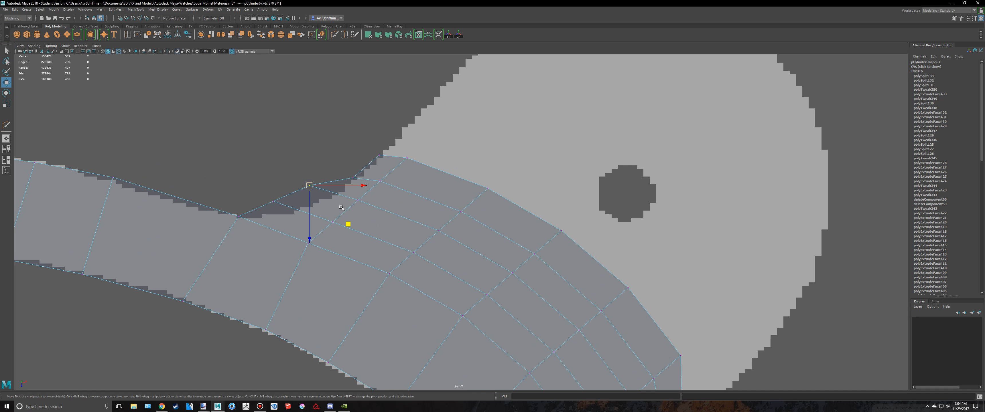
{"action": "middle_click_drag", "start_coordinate": [349, 224], "coordinate": [371, 234]}
- Refine the loop vertex nearest the lug and move the one nearest the rim onto the same concave fillet
{"action": "key", "text": "q"}
{"action": "left_click_drag", "start_coordinate": [341, 170], "coordinate": [363, 186]}
{"action": "key", "text": "w"}
{"action": "left_click_drag", "start_coordinate": [391, 216], "coordinate": [394, 217]}
{"action": "key", "text": "q"}
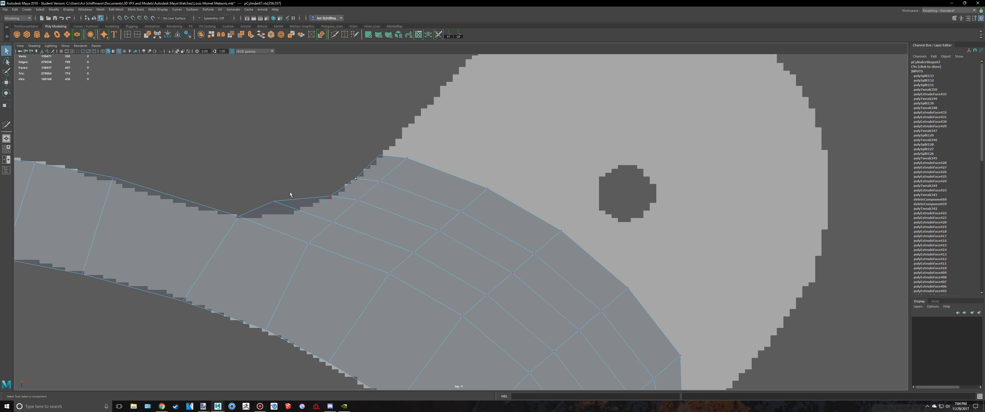
{"action": "left_click_drag", "start_coordinate": [268, 189], "coordinate": [290, 212]}
{"action": "key", "text": "w"}
{"action": "left_click_drag", "start_coordinate": [312, 240], "coordinate": [318, 254]}
- Move the vertices where the upper lug's lower side meets the descending rim outward onto the reference edge
{"action": "scroll", "coordinate": [319, 255], "scroll_direction": "down", "scroll_amount": 5}
{"action": "scroll", "coordinate": [446, 220], "scroll_direction": "up", "scroll_amount": 6}
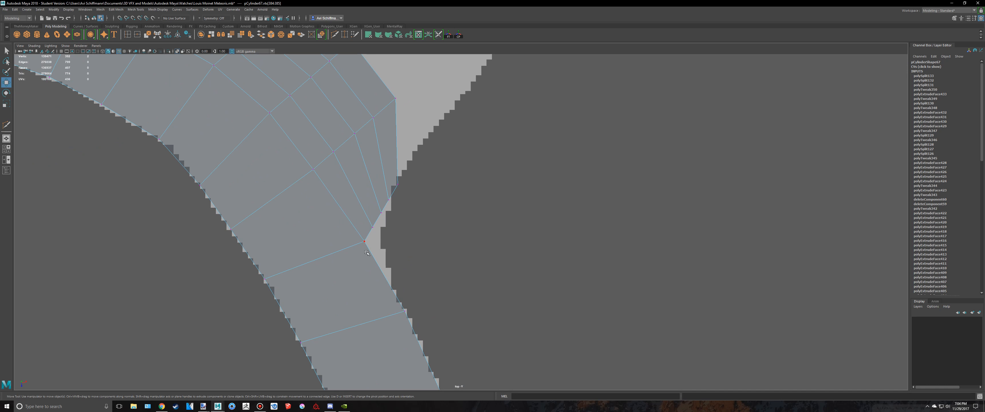
{"action": "left_click_drag", "start_coordinate": [411, 286], "coordinate": [422, 290]}
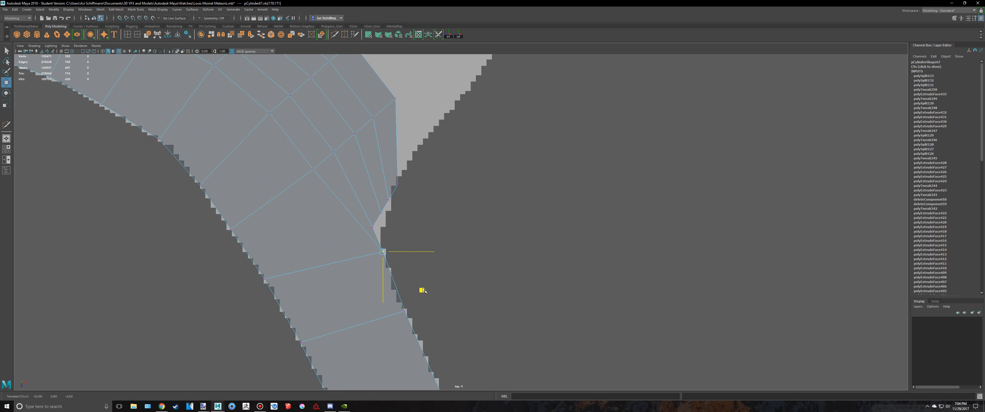
{"action": "key", "text": "q"}
{"action": "left_click_drag", "start_coordinate": [381, 236], "coordinate": [382, 236]}
{"action": "key", "text": "w"}
{"action": "left_click_drag", "start_coordinate": [410, 265], "coordinate": [423, 251]}
- Align the next loop-end vertices above that junction with the lug's concave reference edge
{"action": "key", "text": "q"}
{"action": "left_click", "coordinate": [375, 208]}
{"action": "key", "text": "w"}
{"action": "scroll", "coordinate": [423, 251], "scroll_direction": "up", "scroll_amount": 5}
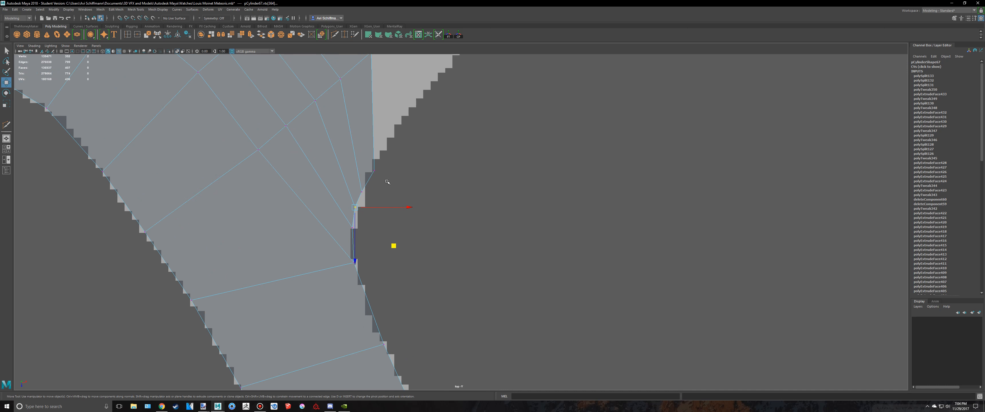
{"action": "left_click_drag", "start_coordinate": [380, 189], "coordinate": [375, 182]}
{"action": "key", "text": "q"}
{"action": "left_click_drag", "start_coordinate": [318, 174], "coordinate": [331, 187]}
{"action": "key", "text": "w"}
{"action": "left_click_drag", "start_coordinate": [363, 219], "coordinate": [364, 219]}
{"action": "key", "text": "q"}
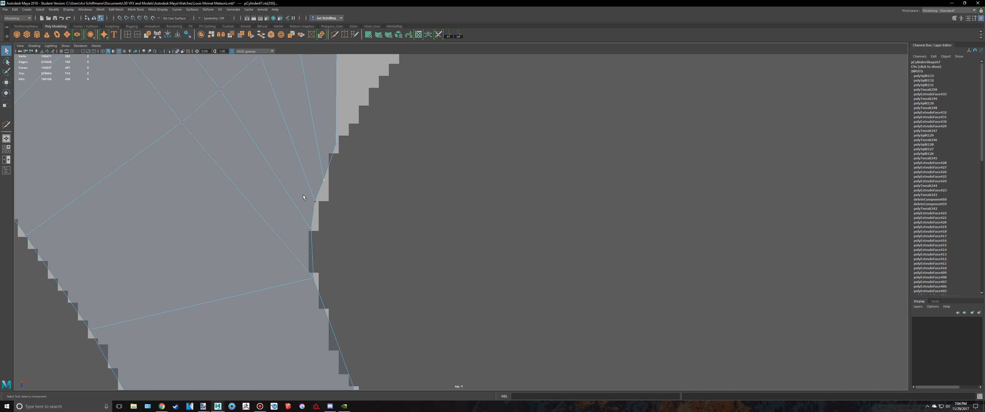
- Fine-tune the middle and upper loop-end vertices on the lug's lower side to smooth the concave transition
{"action": "left_click_drag", "start_coordinate": [304, 195], "coordinate": [331, 212]}
{"action": "key", "text": "w"}
{"action": "left_click_drag", "start_coordinate": [355, 239], "coordinate": [357, 240]}
{"action": "key", "text": "q"}
{"action": "left_click_drag", "start_coordinate": [317, 172], "coordinate": [330, 186]}
{"action": "key", "text": "w"}
{"action": "left_click_drag", "start_coordinate": [356, 214], "coordinate": [360, 215]}
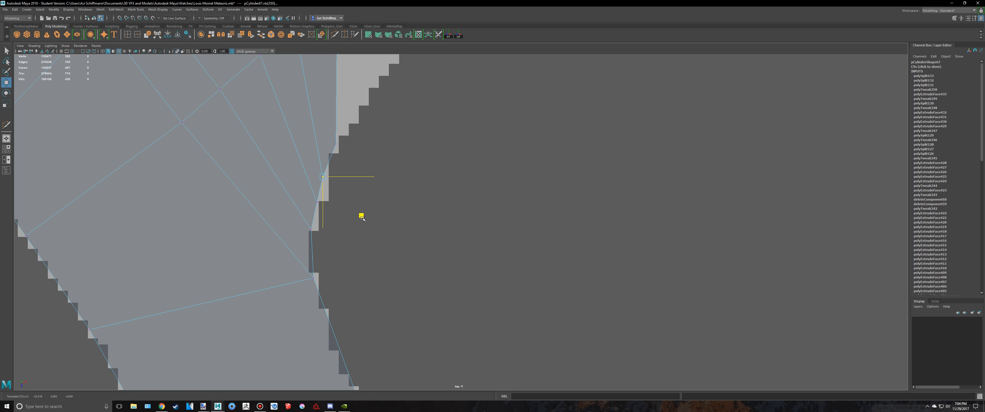
{"action": "key", "text": "q"}
{"action": "scroll", "coordinate": [305, 224], "scroll_direction": "down", "scroll_amount": 10}
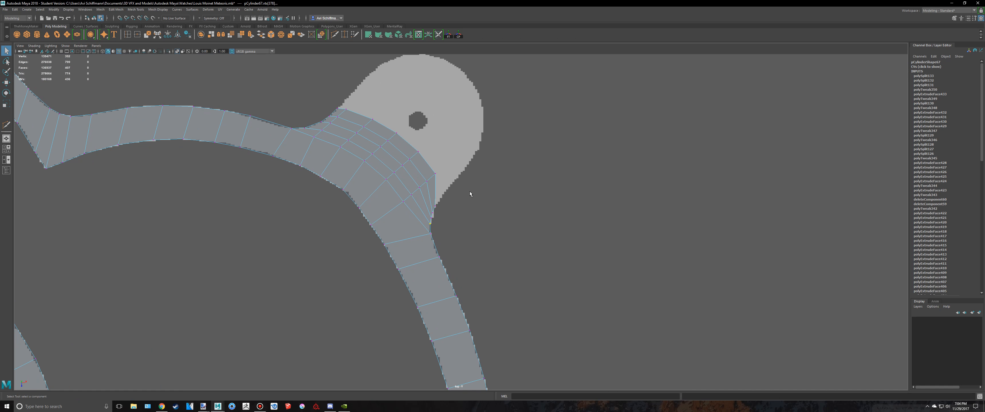
- Return the half plate to object mode and save the scene
{"action": "key", "text": "space"}
{"action": "key", "text": "space"}
{"action": "scroll", "coordinate": [538, 208], "scroll_direction": "down", "scroll_amount": 4}
{"action": "right_click_drag", "start_coordinate": [474, 220], "coordinate": [510, 196]}
{"action": "left_click", "coordinate": [544, 171]}
{"action": "left_click_drag", "start_coordinate": [627, 183], "coordinate": [474, 210], "text": "alt"}
{"action": "key", "text": "ctrl+s"}
{"action": "left_click", "coordinate": [473, 209]}
{"action": "left_click_drag", "start_coordinate": [538, 231], "coordinate": [432, 233], "text": "alt"}
- Switch to the reference watch scene and examine the three-lugged plate raised above the balance wheel
{"action": "key", "text": "alt+Tab"}
{"action": "key", "text": "alt+Tab"}
{"action": "key", "text": "alt+Tab"}
{"action": "key", "text": "alt+Tab"}
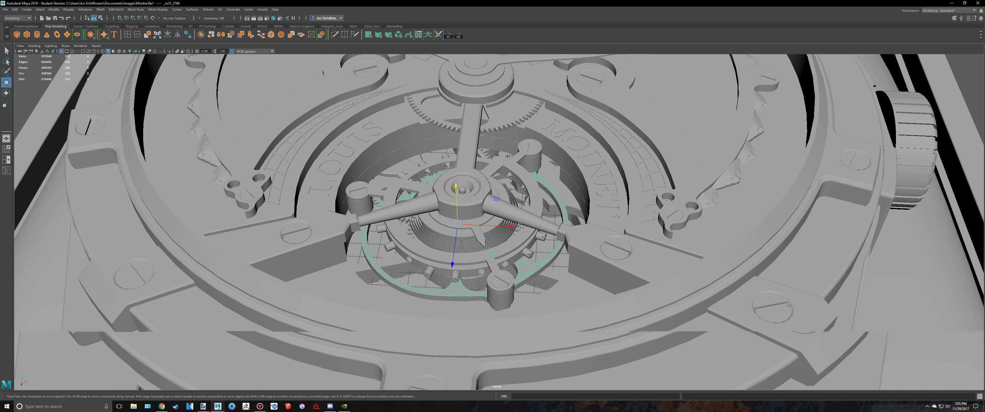
{"action": "left_click_drag", "start_coordinate": [457, 98], "coordinate": [457, 82]}
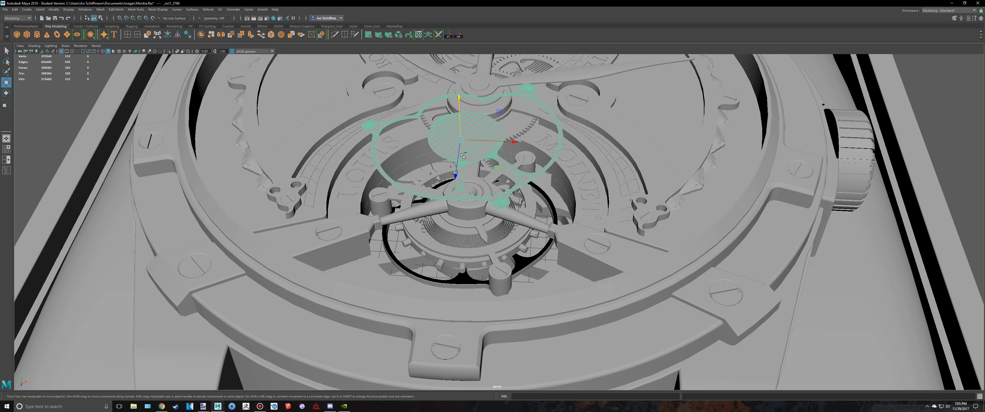
{"action": "key", "text": "alt+Tab"}
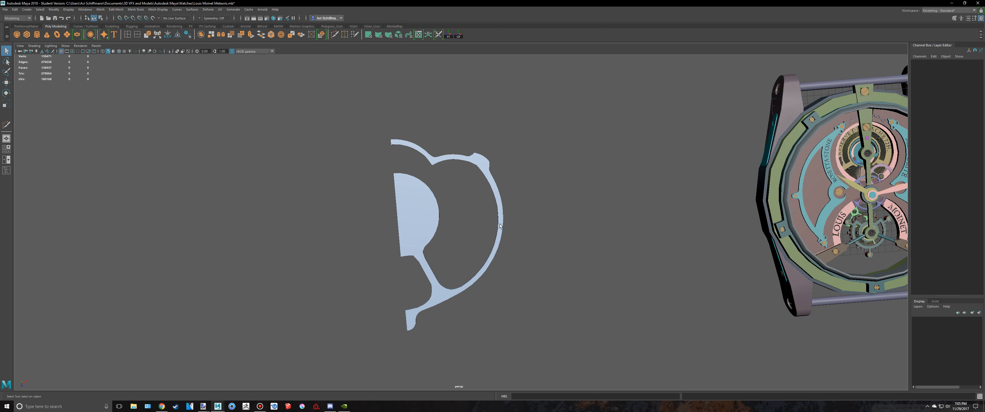
- Select the side faces along the outer end of the unfinished upper lug
{"action": "key", "text": "f"}
{"action": "key", "text": "space"}
{"action": "key", "text": "space"}
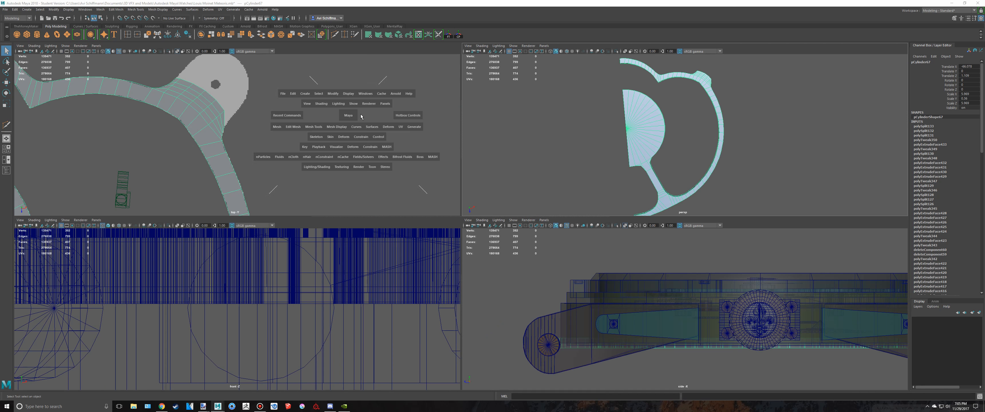
{"action": "middle_click_drag", "start_coordinate": [414, 131], "coordinate": [417, 175], "text": "alt"}
{"action": "scroll", "coordinate": [417, 176], "scroll_direction": "up", "scroll_amount": 3}
{"action": "right_click_drag", "start_coordinate": [365, 167], "coordinate": [366, 147]}
{"action": "key", "text": "space"}
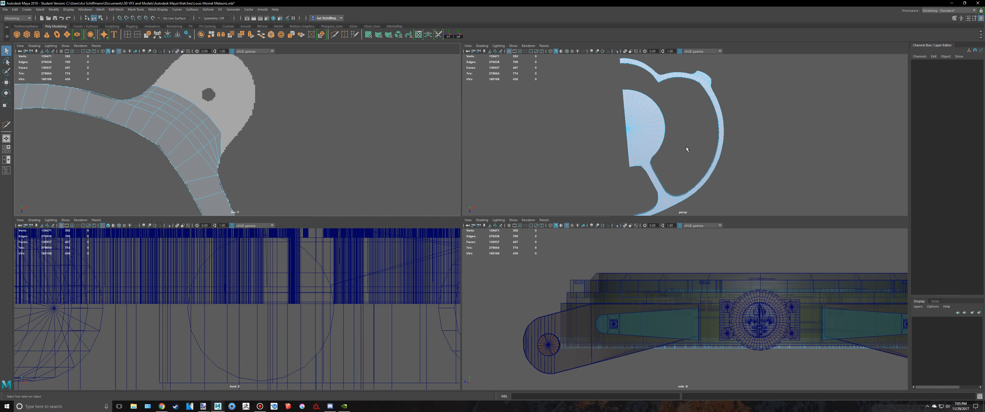
{"action": "left_click_drag", "start_coordinate": [687, 147], "coordinate": [637, 176], "text": "alt"}
{"action": "scroll", "coordinate": [637, 176], "scroll_direction": "up", "scroll_amount": 5}
{"action": "middle_click_drag", "start_coordinate": [637, 176], "coordinate": [649, 85], "text": "alt"}
{"action": "left_click", "coordinate": [691, 99]}
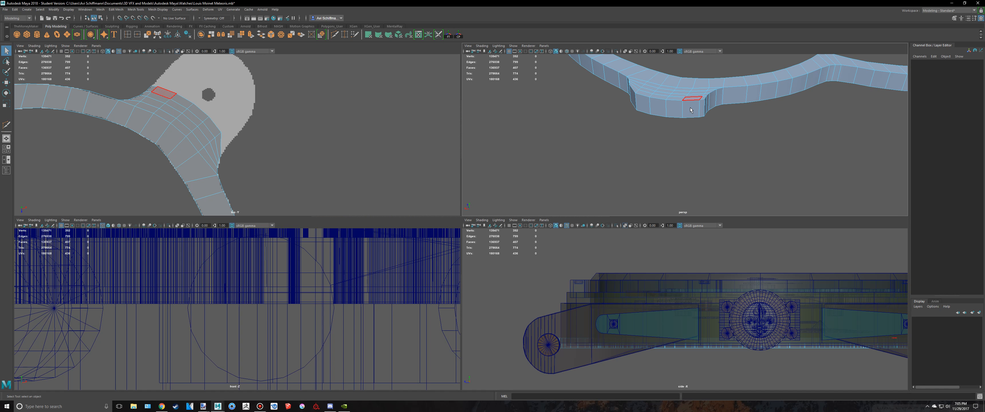
{"action": "left_click", "coordinate": [695, 108]}
{"action": "left_click_drag", "start_coordinate": [694, 109], "coordinate": [631, 100]}
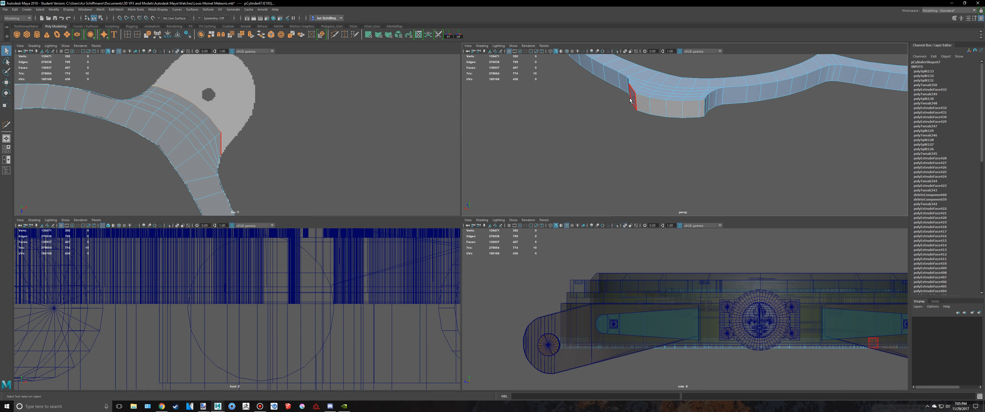
- Extrude the selected lug faces diagonally outward past the screw hole, staying within the reference lug
{"action": "key", "text": "space"}
{"action": "middle_click_drag", "start_coordinate": [532, 167], "coordinate": [488, 196], "text": "alt"}
{"action": "key", "text": "ctrl+e"}
{"action": "key", "text": "w"}
{"action": "left_click_drag", "start_coordinate": [387, 228], "coordinate": [393, 222]}
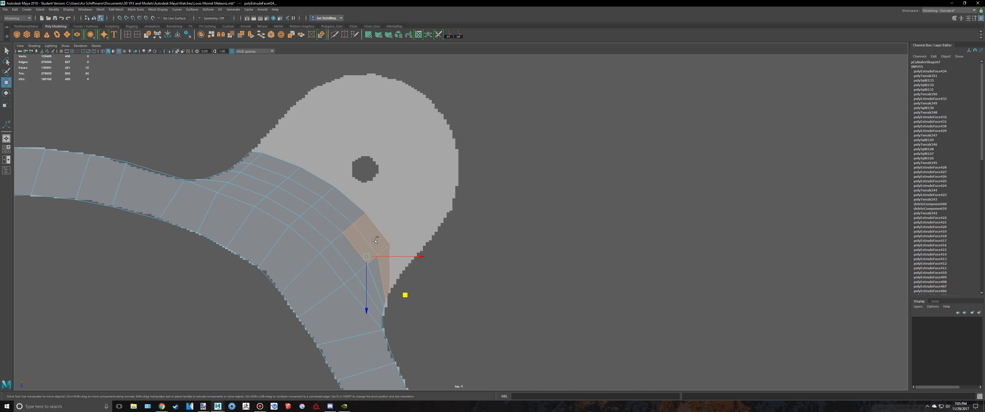
{"action": "key", "text": "ctrl+z"}
{"action": "left_click_drag", "start_coordinate": [358, 260], "coordinate": [392, 218]}
{"action": "key", "text": "r"}
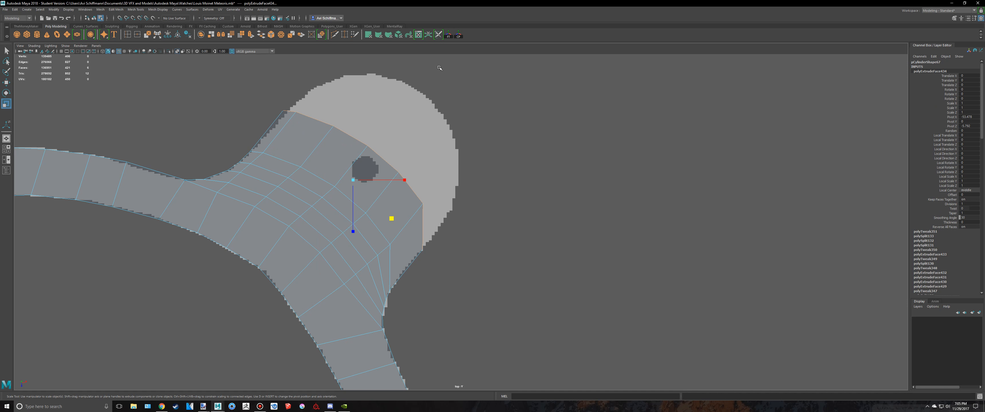
- Return the half plate to object mode and freeze its transformations
{"action": "key", "text": "q"}
{"action": "right_click_drag", "start_coordinate": [369, 174], "coordinate": [451, 71]}
{"action": "left_click", "coordinate": [448, 35]}
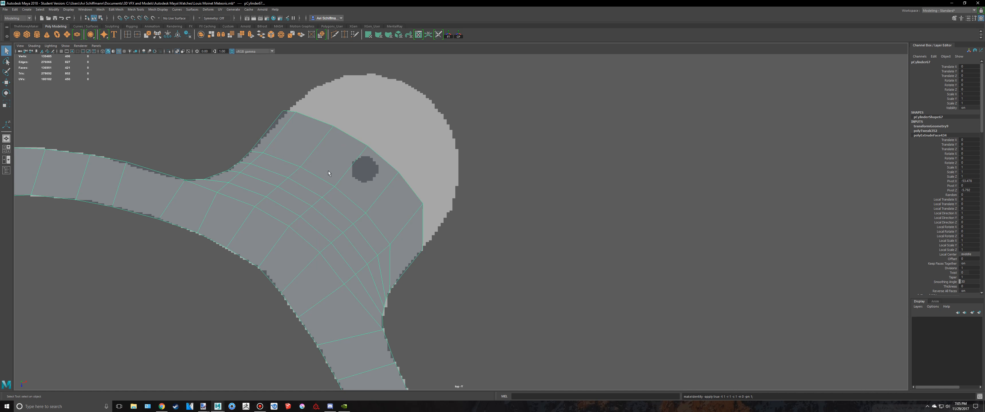
- Select the side faces along the extruded outer end of the upper lug
{"action": "right_click_drag", "start_coordinate": [327, 171], "coordinate": [330, 190]}
{"action": "key", "text": "space"}
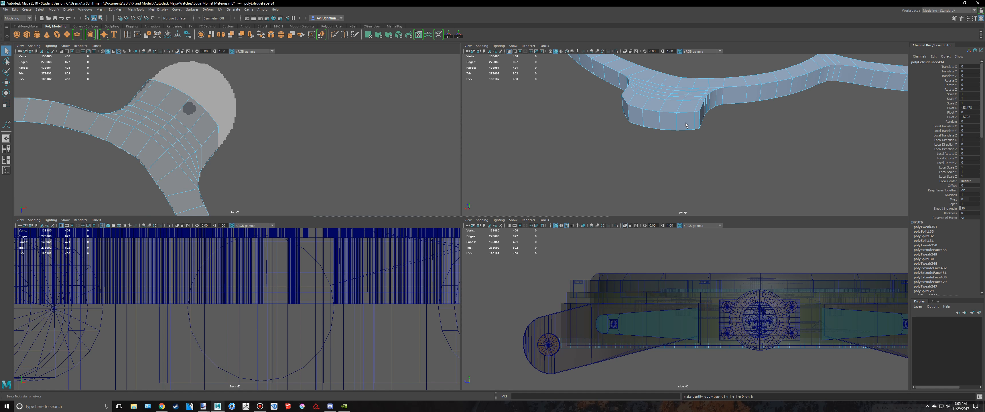
{"action": "left_click", "coordinate": [696, 121]}
{"action": "left_click", "coordinate": [686, 123], "text": "shift"}
{"action": "left_click", "coordinate": [669, 125], "text": "shift"}
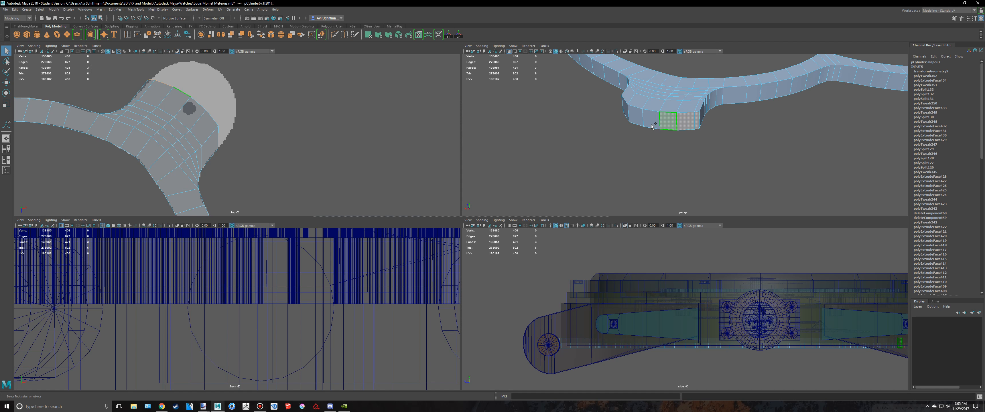
- Try to scale the lug's end faces along the horizontal axis
{"action": "key", "text": "r"}
{"action": "key", "text": "space"}
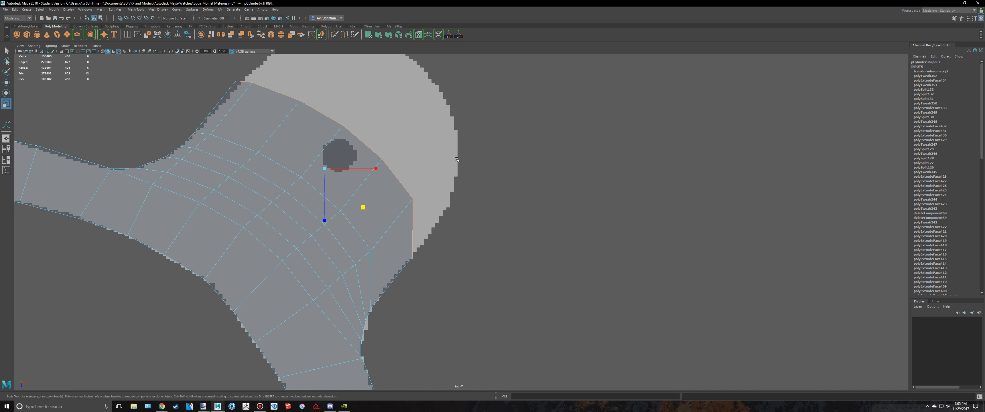
{"action": "middle_click_drag", "start_coordinate": [392, 173], "coordinate": [404, 188], "text": "alt"}
{"action": "left_click_drag", "start_coordinate": [388, 183], "coordinate": [401, 183]}
{"action": "key", "text": "ctrl+z"}
- Move the corner vertices of the lug's extruded end onto the reference edges on both sides
{"action": "key", "text": "q"}
{"action": "right_click_drag", "start_coordinate": [306, 126], "coordinate": [280, 124]}
{"action": "left_click_drag", "start_coordinate": [274, 108], "coordinate": [258, 91]}
{"action": "key", "text": "w"}
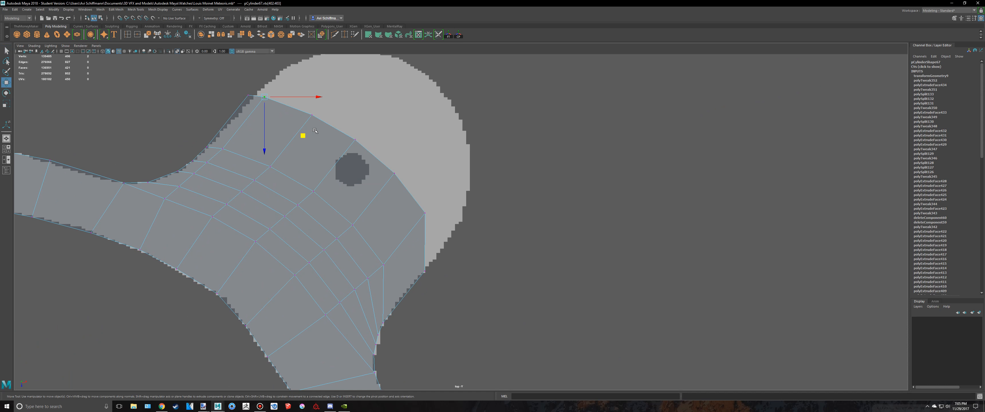
{"action": "left_click_drag", "start_coordinate": [307, 135], "coordinate": [324, 139]}
{"action": "key", "text": "q"}
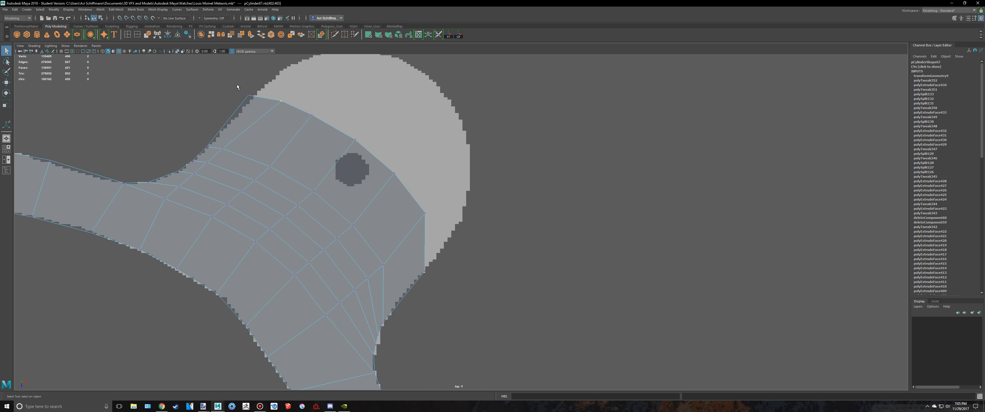
{"action": "key", "text": "w"}
{"action": "left_click_drag", "start_coordinate": [237, 86], "coordinate": [292, 137]}
{"action": "key", "text": "q"}
{"action": "key", "text": "w"}
{"action": "left_click_drag", "start_coordinate": [463, 308], "coordinate": [485, 280]}
{"action": "key", "text": "q"}
- Extrude the lug's end faces outward three more times until they reach past the rounded reference tip
{"action": "right_click_drag", "start_coordinate": [380, 194], "coordinate": [382, 210]}
{"action": "middle_click_drag", "start_coordinate": [477, 175], "coordinate": [452, 211], "text": "alt"}
{"action": "key", "text": "ctrl+e"}
{"action": "left_click_drag", "start_coordinate": [451, 229], "coordinate": [477, 223]}
{"action": "key", "text": "w"}
{"action": "left_click_drag", "start_coordinate": [362, 242], "coordinate": [433, 182]}
{"action": "key", "text": "ctrl+e"}
{"action": "key", "text": "w"}
{"action": "key", "text": "ctrl+e"}
{"action": "key", "text": "w"}
- Pull the first two overhanging vertices on the lug's lower side inward onto the rounded reference edge
{"action": "scroll", "coordinate": [447, 179], "scroll_direction": "up", "scroll_amount": 4}
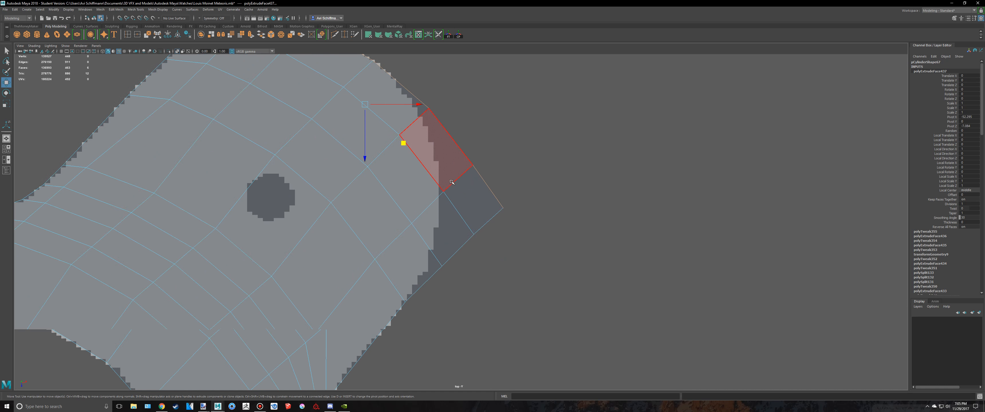
{"action": "right_click_drag", "start_coordinate": [440, 151], "coordinate": [420, 151]}
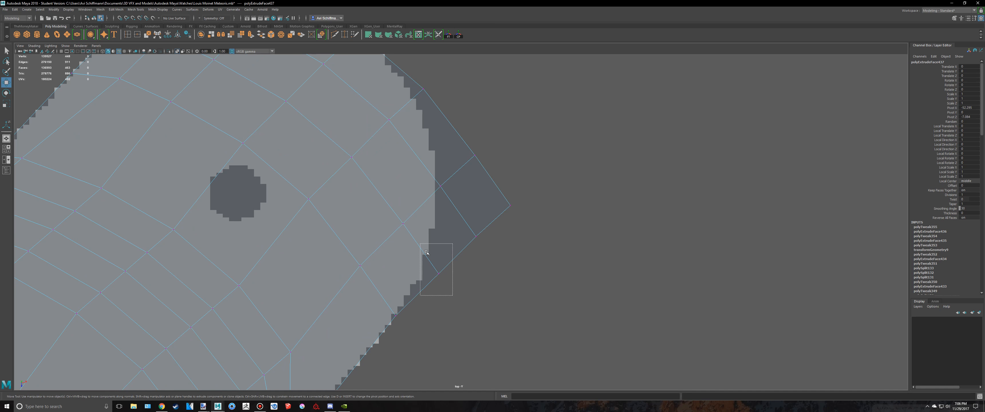
{"action": "left_click_drag", "start_coordinate": [426, 253], "coordinate": [420, 245]}
{"action": "middle_click_drag", "start_coordinate": [478, 312], "coordinate": [465, 300]}
{"action": "left_click_drag", "start_coordinate": [488, 269], "coordinate": [469, 214]}
{"action": "middle_click_drag", "start_coordinate": [514, 275], "coordinate": [475, 256]}
{"action": "key", "text": "q"}
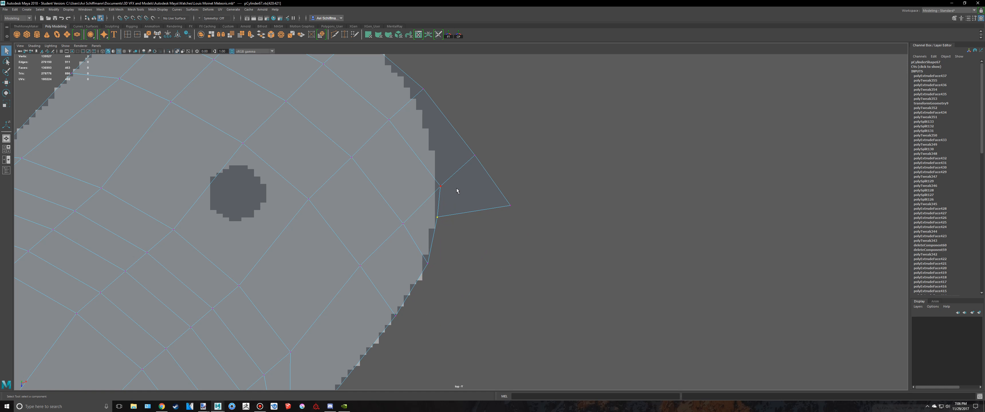
- Refine the lower-side vertices and move the lug's projecting outer corner vertex inward to the reference curve
{"action": "left_click_drag", "start_coordinate": [465, 205], "coordinate": [465, 207]}
{"action": "key", "text": "w"}
{"action": "middle_click_drag", "start_coordinate": [480, 226], "coordinate": [463, 223]}
{"action": "left_click_drag", "start_coordinate": [463, 224], "coordinate": [462, 241]}
{"action": "key", "text": "q"}
{"action": "left_click_drag", "start_coordinate": [526, 229], "coordinate": [500, 196]}
{"action": "key", "text": "w"}
{"action": "left_click_drag", "start_coordinate": [548, 244], "coordinate": [476, 236]}
{"action": "scroll", "coordinate": [467, 225], "scroll_direction": "up", "scroll_amount": 3}
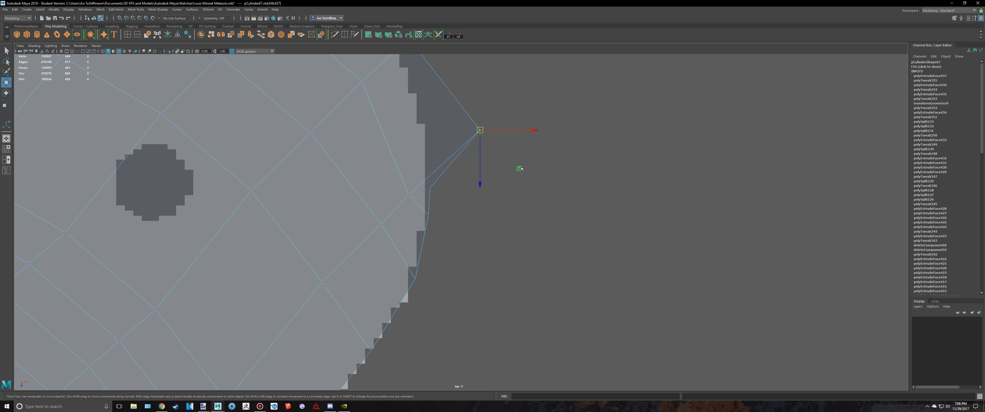
{"action": "left_click_drag", "start_coordinate": [520, 168], "coordinate": [465, 170]}
- Move the vertices beyond the outer corner along the lug's end onto the rounded reference edge
{"action": "middle_click_drag", "start_coordinate": [464, 171], "coordinate": [532, 303], "text": "alt"}
{"action": "key", "text": "q"}
{"action": "left_click_drag", "start_coordinate": [455, 142], "coordinate": [512, 206]}
{"action": "key", "text": "w"}
{"action": "middle_click_drag", "start_coordinate": [512, 209], "coordinate": [504, 221]}
{"action": "middle_click_drag", "start_coordinate": [388, 109], "coordinate": [497, 200], "text": "alt"}
{"action": "key", "text": "q"}
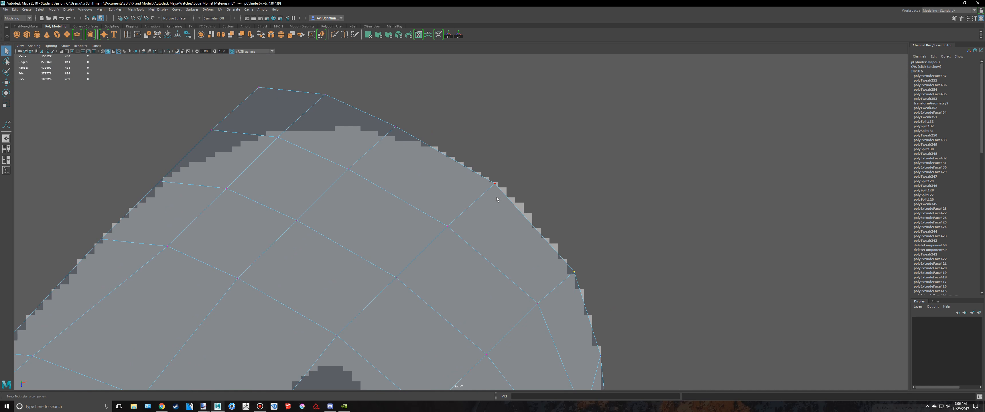
{"action": "key", "text": "w"}
{"action": "middle_click_drag", "start_coordinate": [441, 167], "coordinate": [376, 169]}
- Pull the remaining overhanging vertices at the lug's top and upper side in to complete its rounded tip
{"action": "key", "text": "q"}
{"action": "left_click_drag", "start_coordinate": [268, 128], "coordinate": [293, 150]}
{"action": "key", "text": "w"}
{"action": "left_click_drag", "start_coordinate": [316, 176], "coordinate": [315, 192]}
{"action": "key", "text": "q"}
{"action": "left_click_drag", "start_coordinate": [200, 117], "coordinate": [225, 140]}
{"action": "key", "text": "w"}
{"action": "left_click_drag", "start_coordinate": [250, 168], "coordinate": [266, 184]}
{"action": "key", "text": "q"}
{"action": "key", "text": "w"}
{"action": "left_click_drag", "start_coordinate": [298, 126], "coordinate": [317, 169]}
{"action": "scroll", "coordinate": [380, 166], "scroll_direction": "down", "scroll_amount": 10}
{"action": "scroll", "coordinate": [380, 166], "scroll_direction": "down", "scroll_amount": 3}
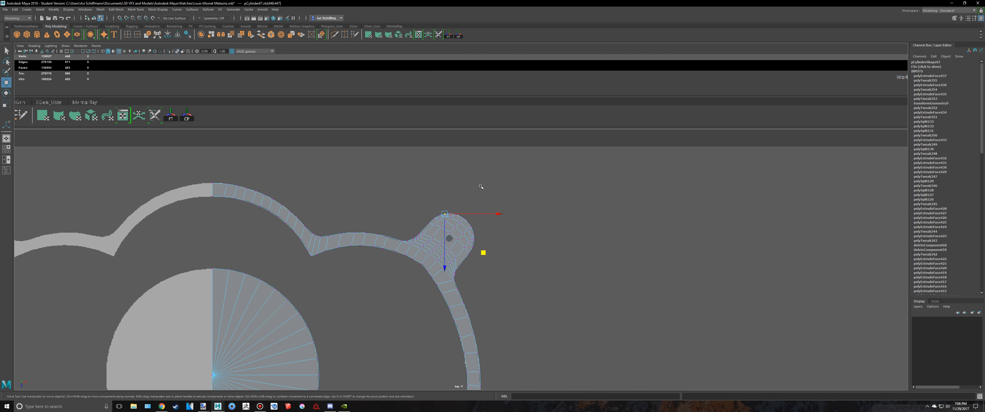
- Return the plate to object mode and save the scene, accepting the student version notice
{"action": "key", "text": "space"}
{"action": "key", "text": "space"}
{"action": "scroll", "coordinate": [569, 164], "scroll_direction": "down", "scroll_amount": 5}
{"action": "key", "text": "q"}
{"action": "right_click_drag", "start_coordinate": [519, 125], "coordinate": [557, 115]}
{"action": "left_click", "coordinate": [594, 119]}
{"action": "left_click_drag", "start_coordinate": [594, 119], "coordinate": [548, 183], "text": "alt"}
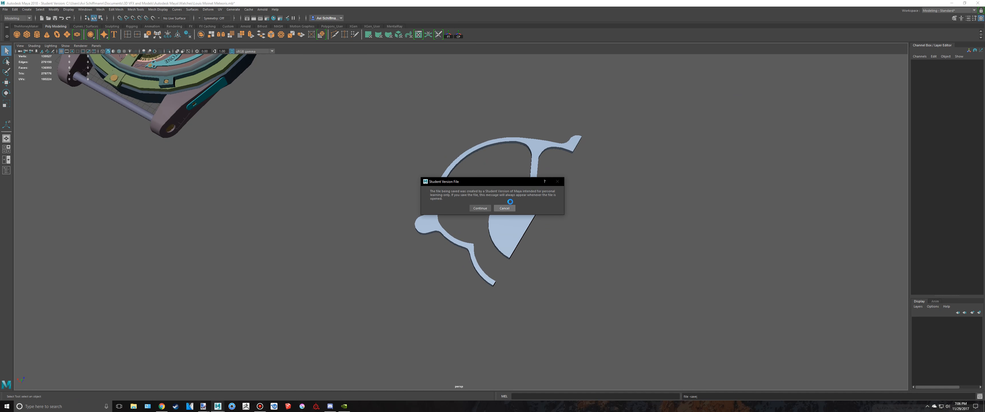
{"action": "left_click", "coordinate": [484, 207]}
- Duplicate the half plate and mirror the copy across the centre by setting Scale X to -1
{"action": "left_click", "coordinate": [522, 217]}
{"action": "left_click_drag", "start_coordinate": [589, 231], "coordinate": [389, 151], "text": "alt"}
{"action": "key", "text": "space"}
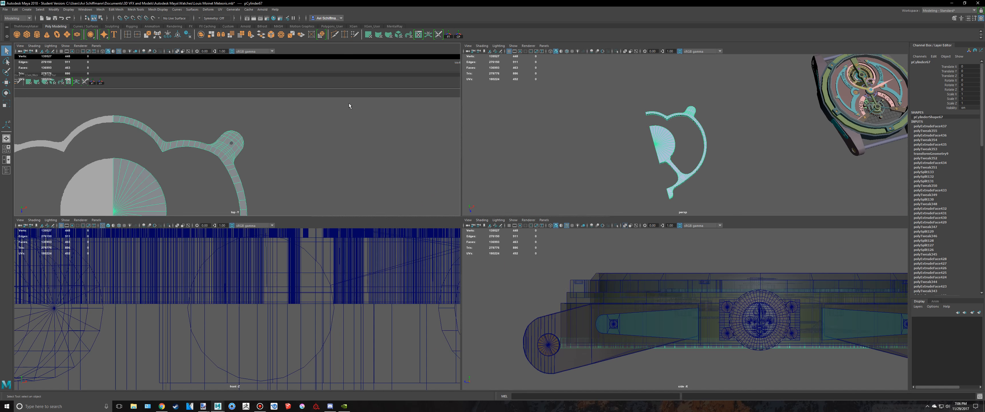
{"action": "key", "text": "space"}
{"action": "key", "text": "w"}
{"action": "scroll", "coordinate": [437, 239], "scroll_direction": "up", "scroll_amount": 4}
{"action": "middle_click_drag", "start_coordinate": [364, 237], "coordinate": [415, 201], "text": "alt"}
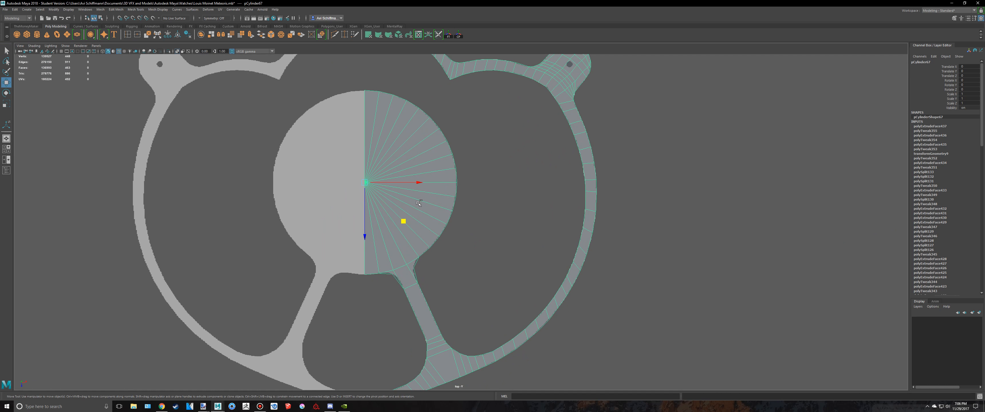
{"action": "key", "text": "ctrl+d"}
{"action": "key", "text": "r"}
{"action": "left_click_drag", "start_coordinate": [416, 182], "coordinate": [326, 182]}
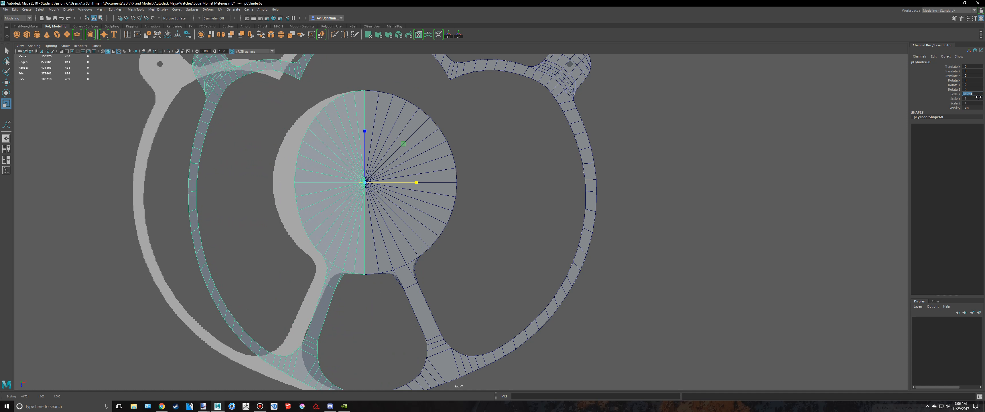
{"action": "type", "text": "-1"}
{"action": "key", "text": "Return"}
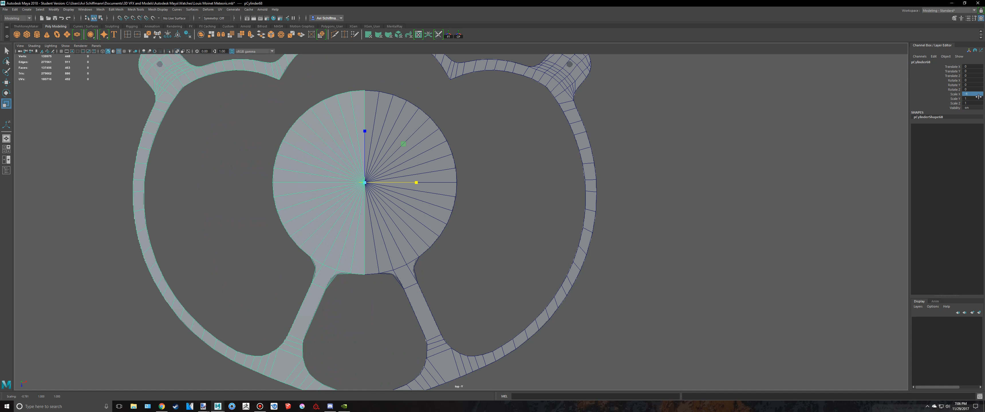
- Compare the mirrored plate with the raised plate in the reference watch scene and undo the reference plate's move
{"action": "key", "text": "space"}
{"action": "key", "text": "space"}
{"action": "left_click", "coordinate": [491, 124]}
{"action": "left_click_drag", "start_coordinate": [543, 172], "coordinate": [521, 154], "text": "alt"}
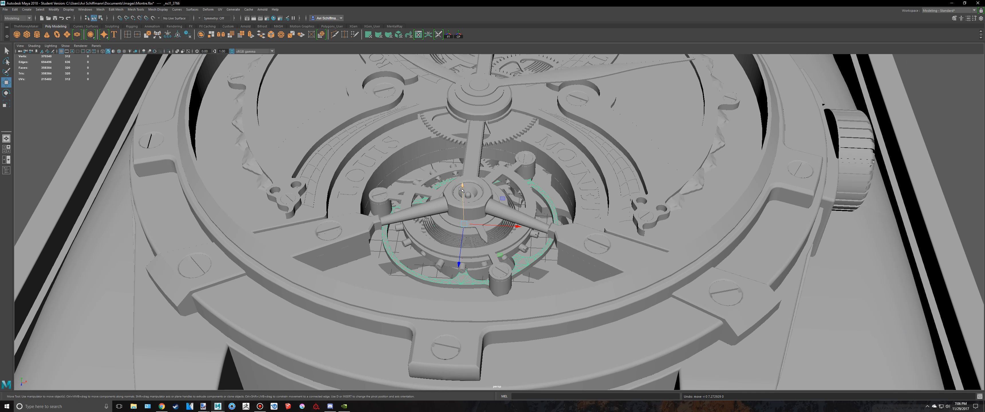
{"action": "left_click_drag", "start_coordinate": [461, 189], "coordinate": [460, 139]}
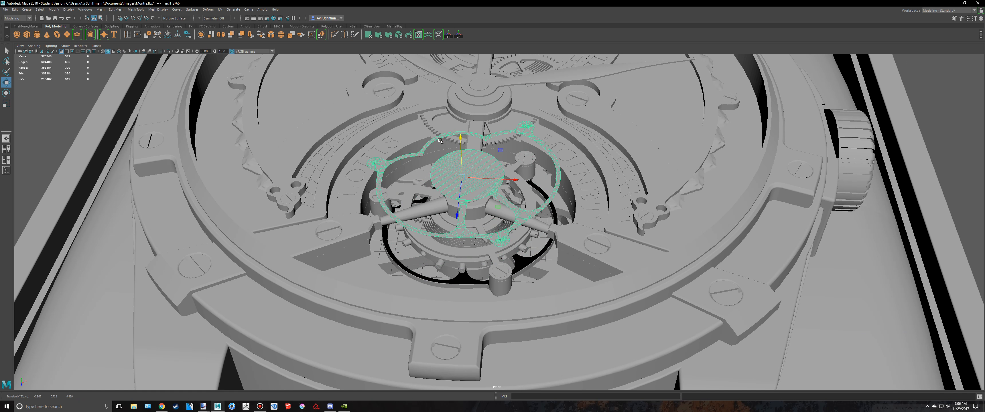
{"action": "key", "text": "alt+Tab"}
{"action": "key", "text": "alt+Tab"}
{"action": "key", "text": "ctrl+z"}
{"action": "key", "text": "alt+Tab"}
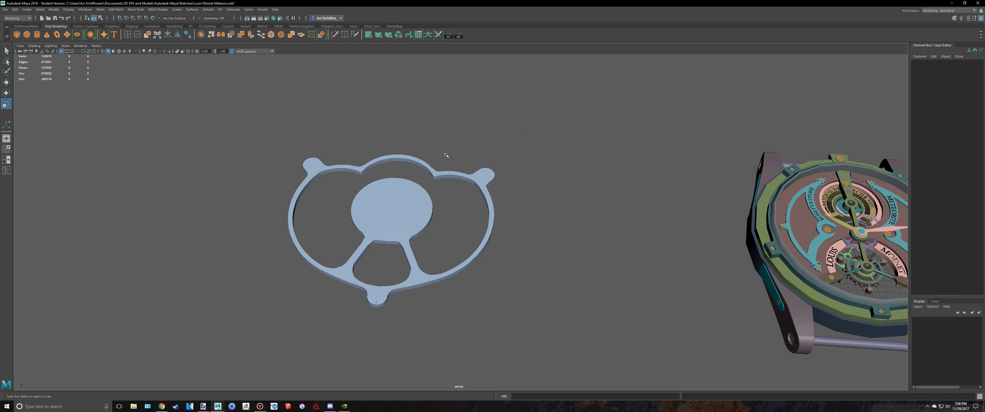
- Select both halves of the plate and combine them into one mesh
{"action": "left_click", "coordinate": [413, 194]}
{"action": "left_click_drag", "start_coordinate": [287, 113], "coordinate": [478, 302]}
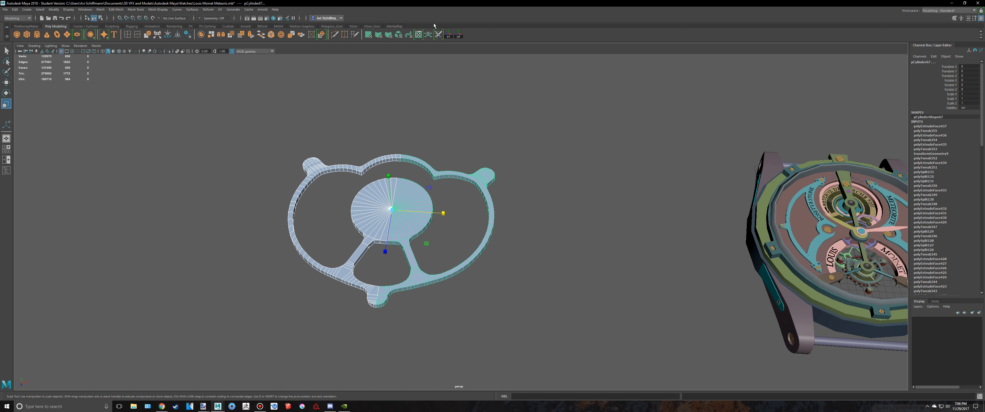
{"action": "left_click", "coordinate": [201, 35]}
{"action": "scroll", "coordinate": [367, 123], "scroll_direction": "up", "scroll_amount": 3}
{"action": "key", "text": "w"}
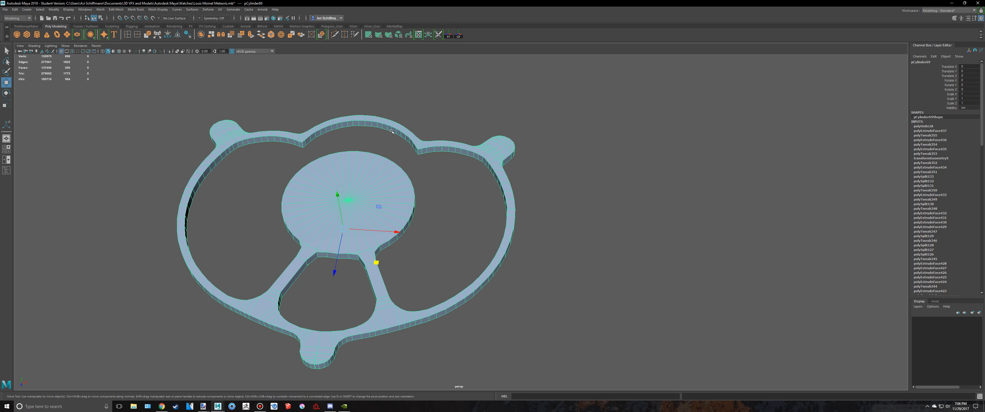
- Select all vertices of the combined plate and merge the coincident ones along the centre seam
{"action": "right_click_drag", "start_coordinate": [391, 130], "coordinate": [344, 126]}
{"action": "scroll", "coordinate": [344, 126], "scroll_direction": "down", "scroll_amount": 4}
{"action": "left_click_drag", "start_coordinate": [295, 107], "coordinate": [560, 374]}
{"action": "scroll", "coordinate": [560, 373], "scroll_direction": "up", "scroll_amount": 3}
{"action": "left_click", "coordinate": [138, 36]}
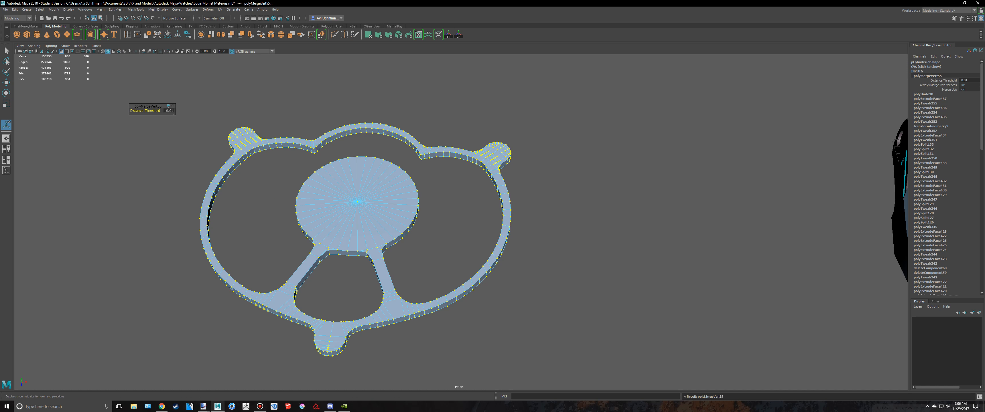
{"action": "left_click", "coordinate": [261, 407]}
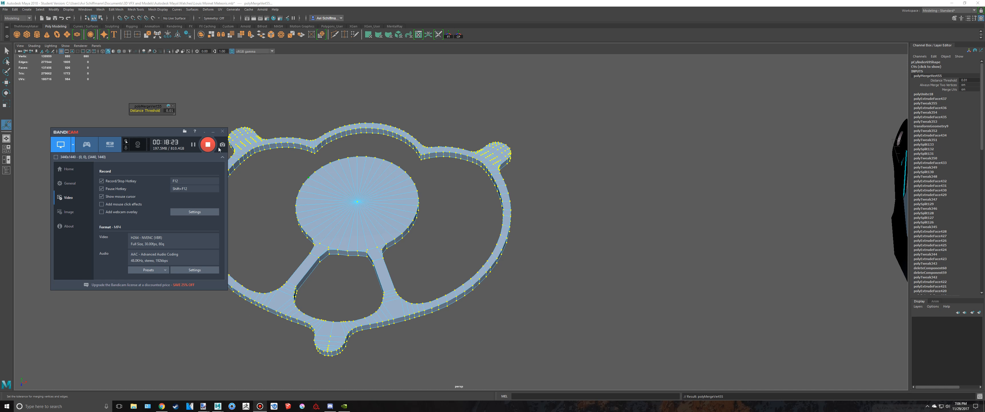
{"action": "left_click_drag", "start_coordinate": [144, 136], "coordinate": [139, 132]}
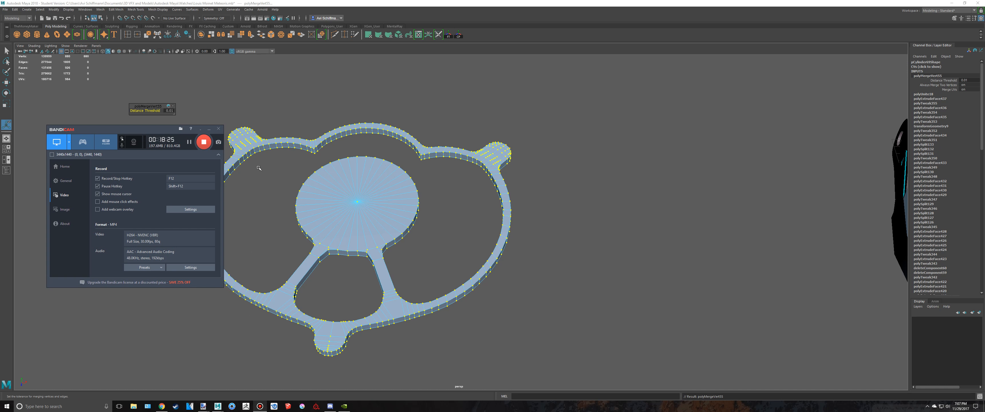